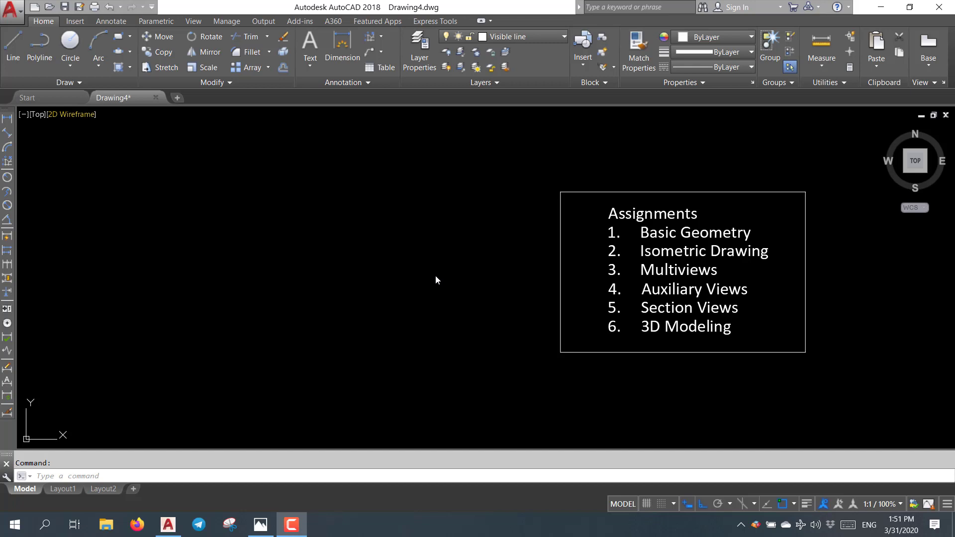
Bring the isometric cube into view and open MECHANICAL-MODEL.jpg from the taskbar
scroll(435, 276, down, 3)
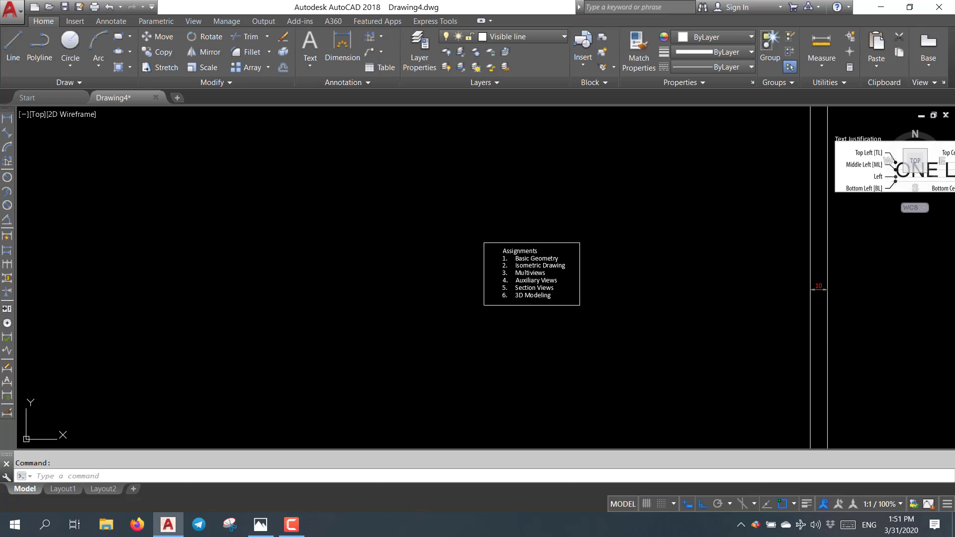
scroll(443, 250, down, 3)
middle_drag(464, 252, 456, 388)
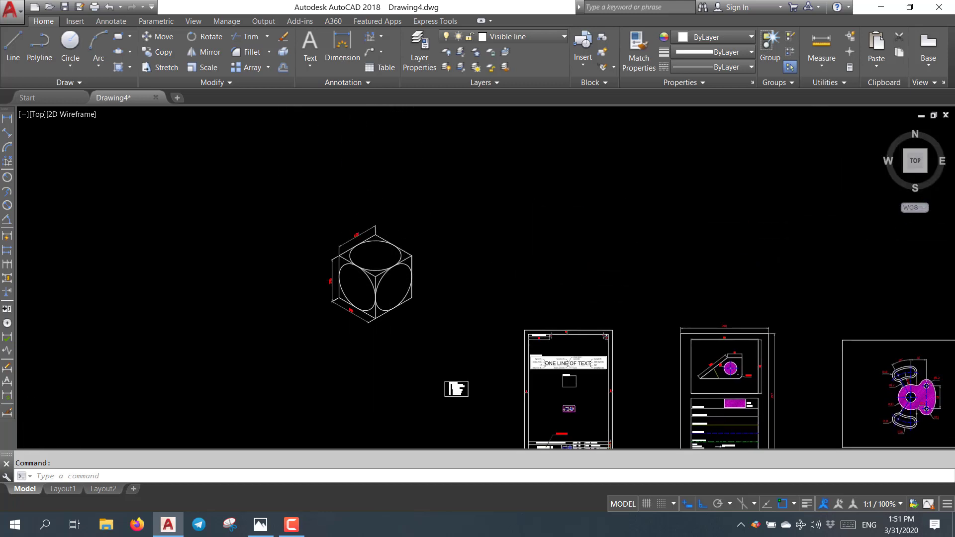
scroll(363, 266, up, 3)
scroll(330, 255, down, 1)
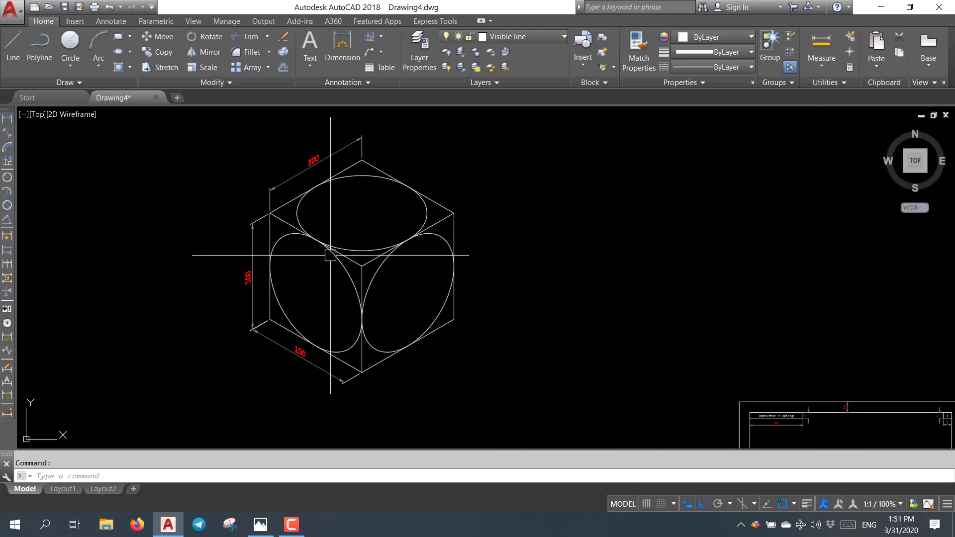
click(260, 525)
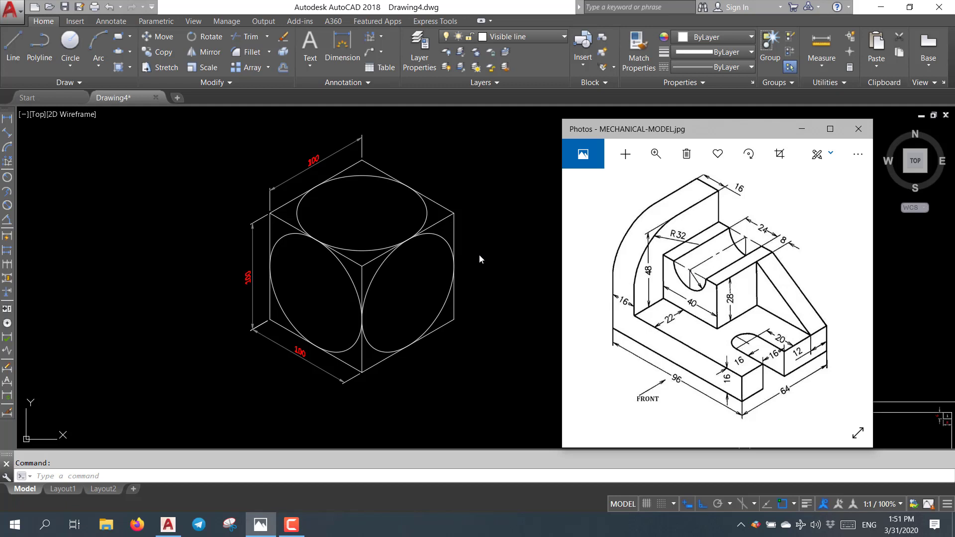
Zoom and recentre around the cube, then minimize the MECHANICAL-MODEL.jpg Photos window
scroll(479, 255, down, 4)
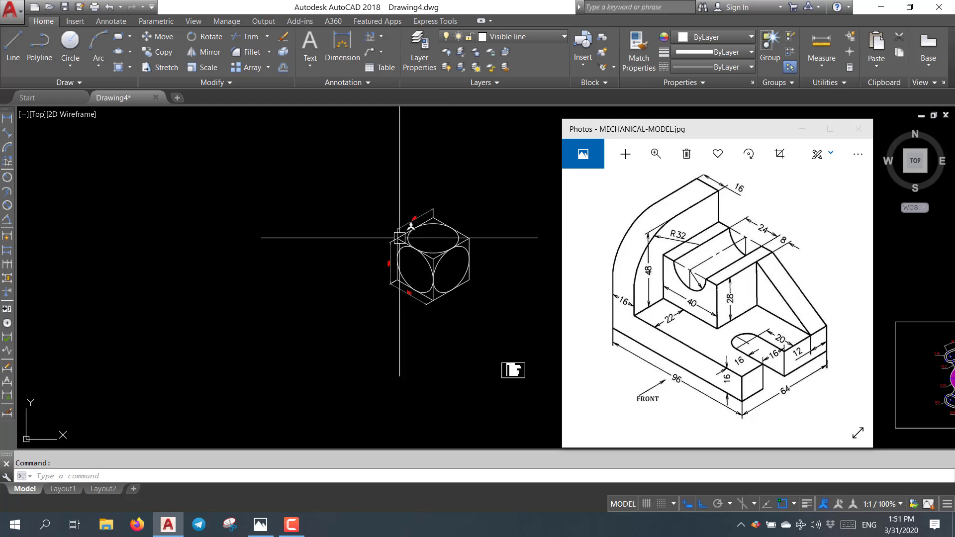
scroll(412, 263, up, 4)
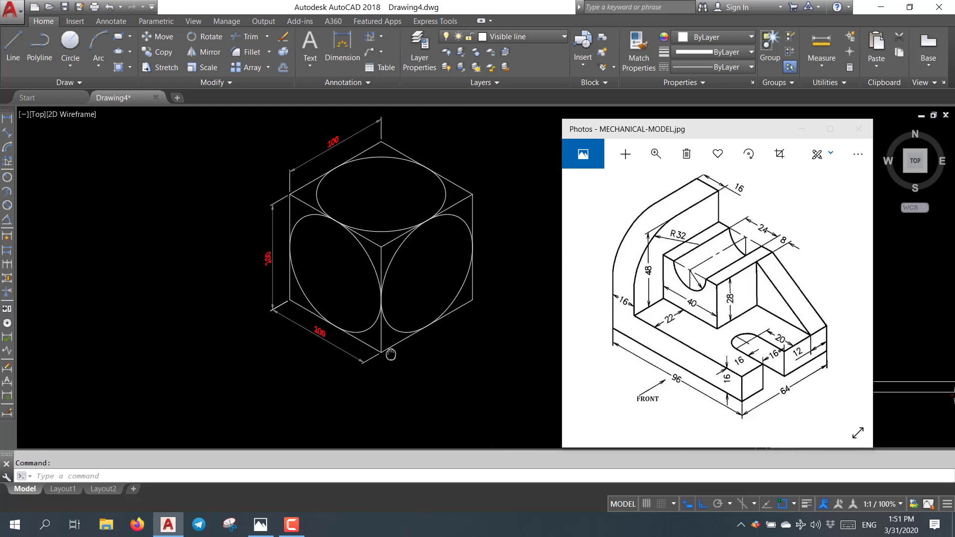
scroll(367, 353, up, 3)
scroll(336, 350, up, 2)
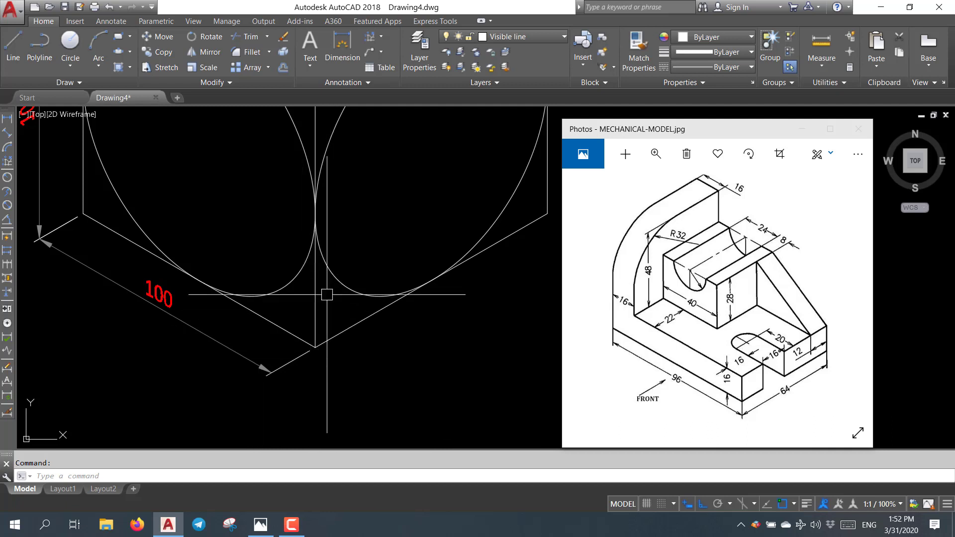
scroll(325, 321, down, 4)
middle_drag(381, 192, 389, 232)
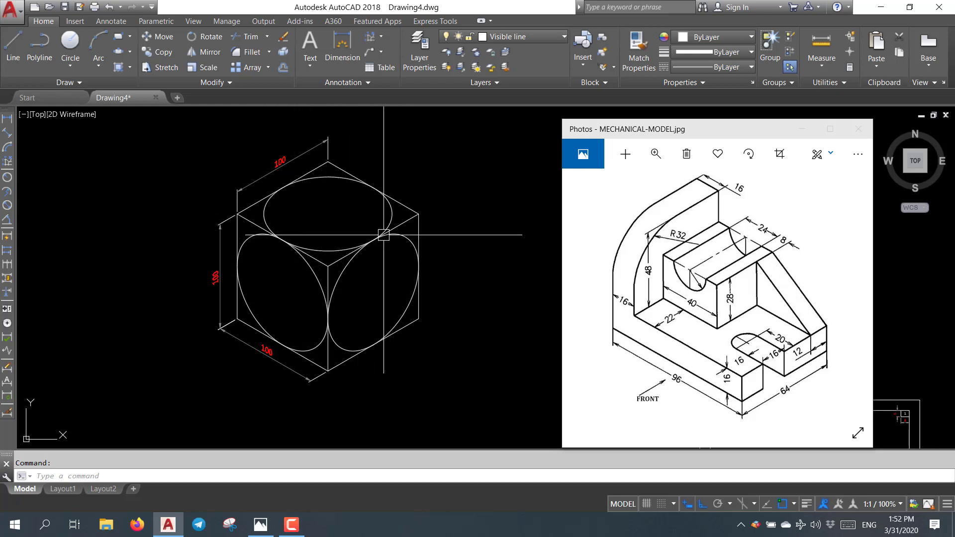
scroll(384, 235, down, 2)
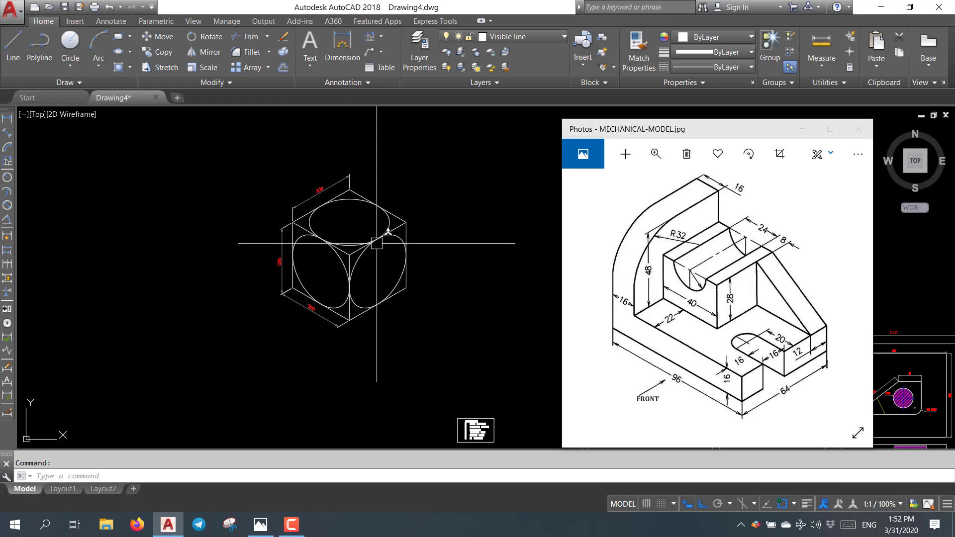
scroll(345, 224, up, 2)
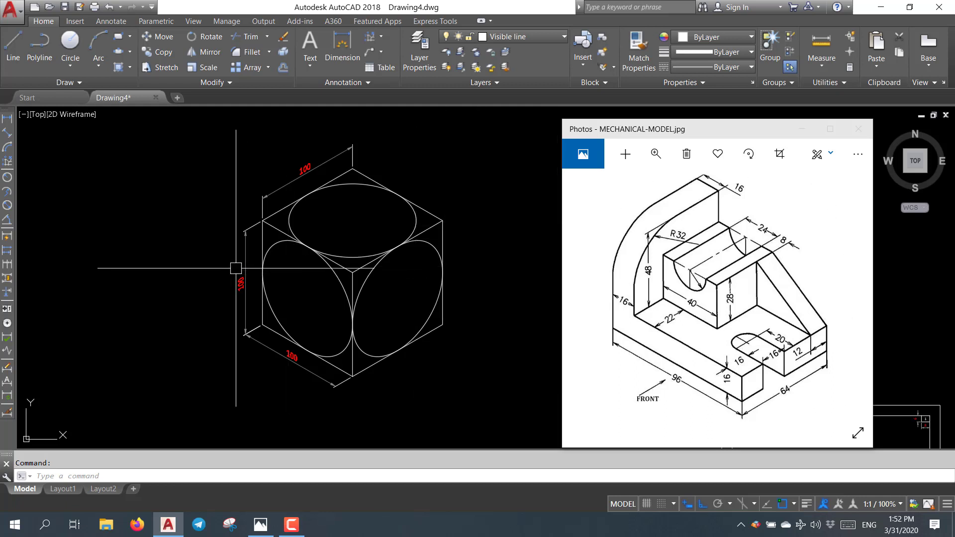
click(802, 129)
Shift the cube right and start a line at a point left of it
middle_drag(460, 274, 775, 291)
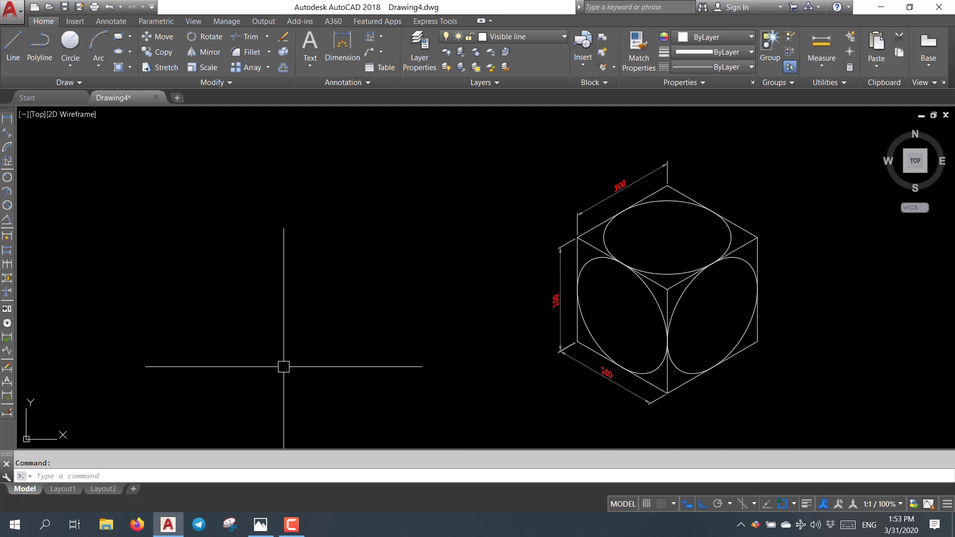
text(l)
key(Return)
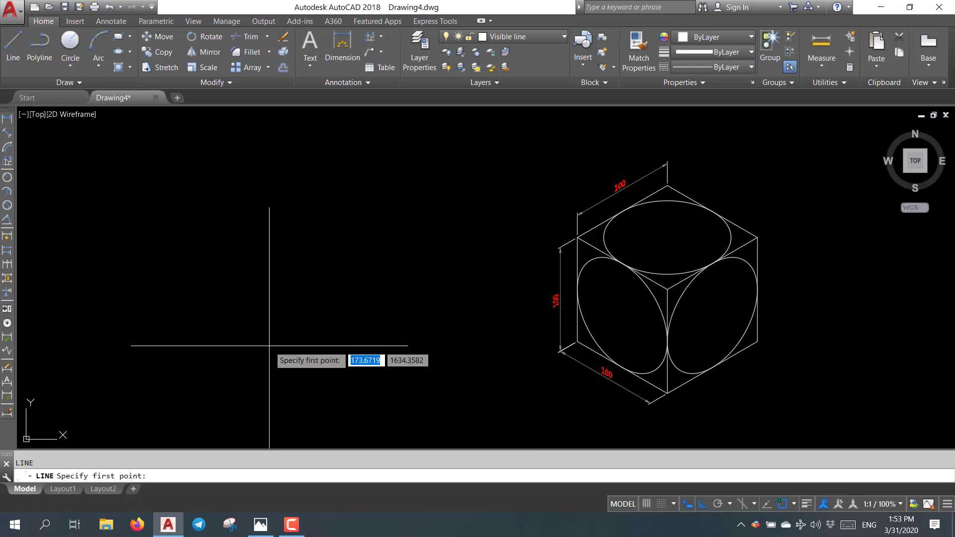
click(13, 47)
click(264, 347)
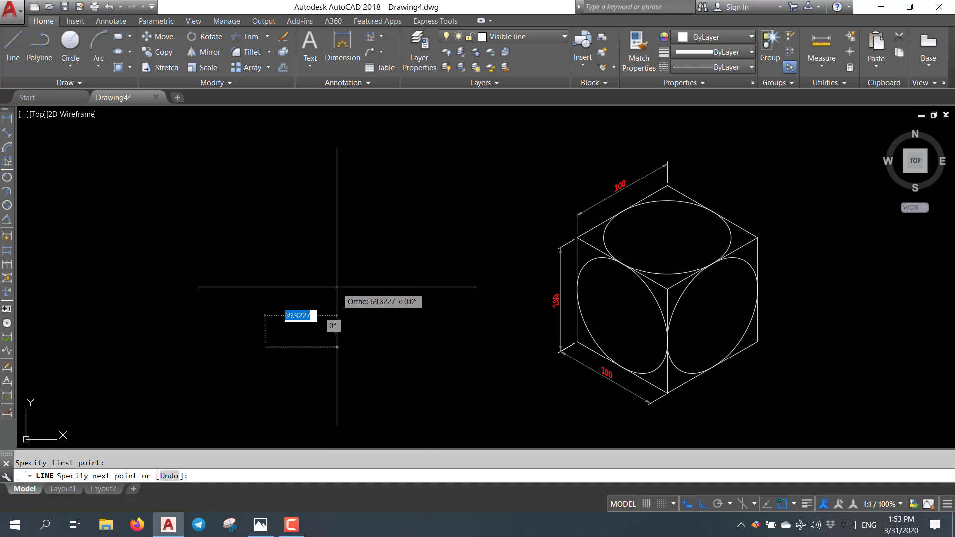
With Ortho off, draw a 100-unit line at 30° and a 100-unit vertical line from its end
key(F8)
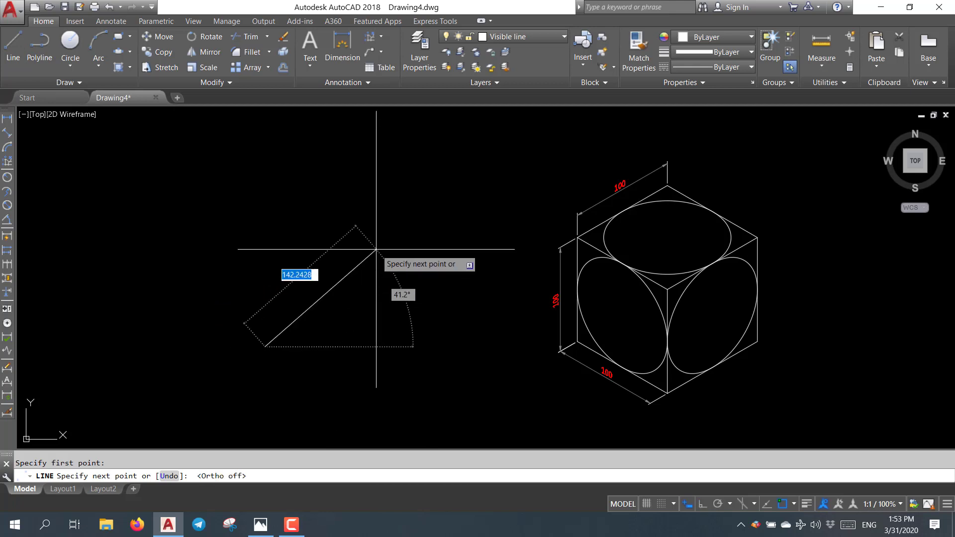
key(Tab)
text(30)
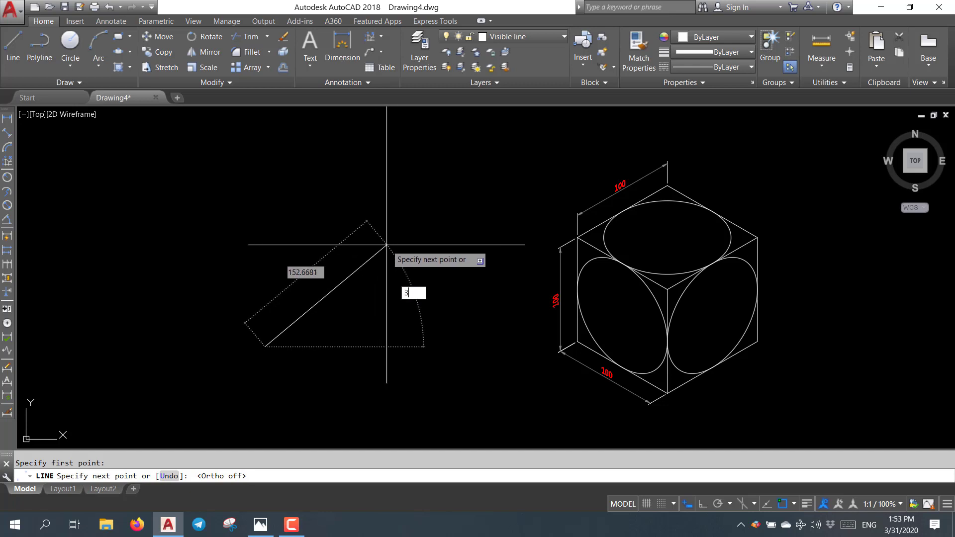
key(Tab)
text(100)
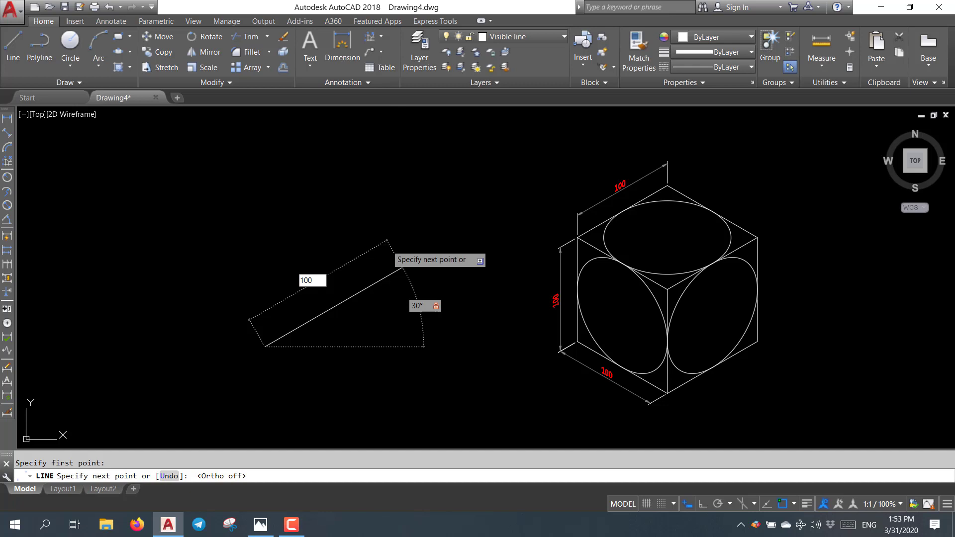
key(Return)
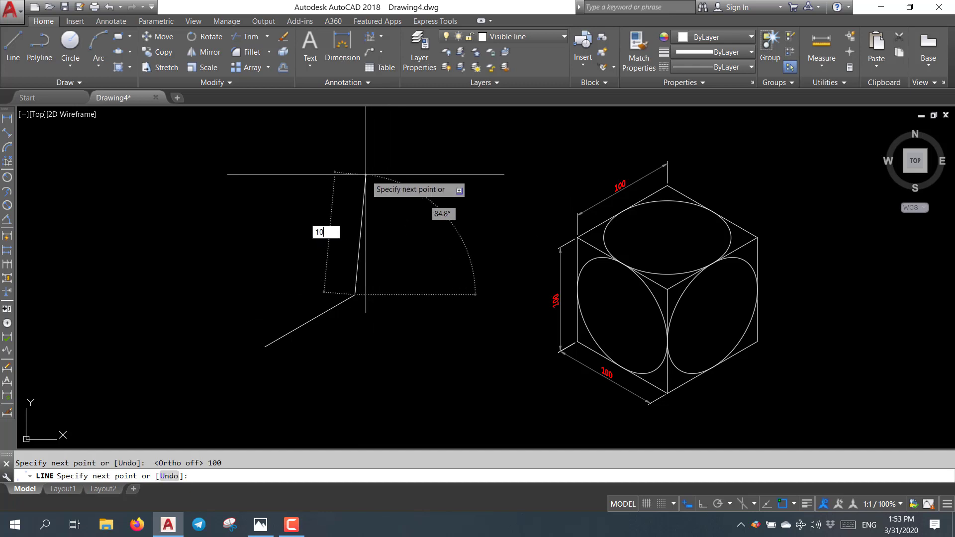
key(Tab)
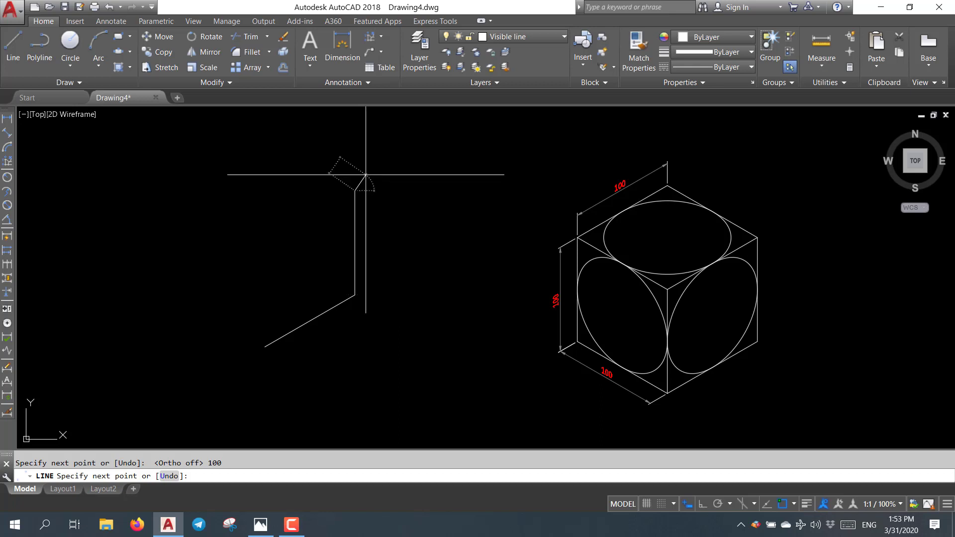
key(Return)
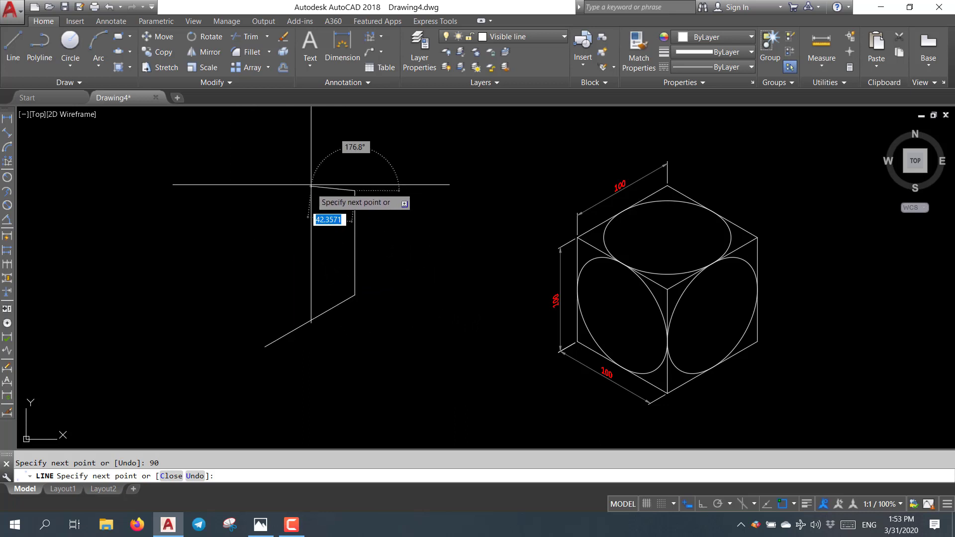
key(Return)
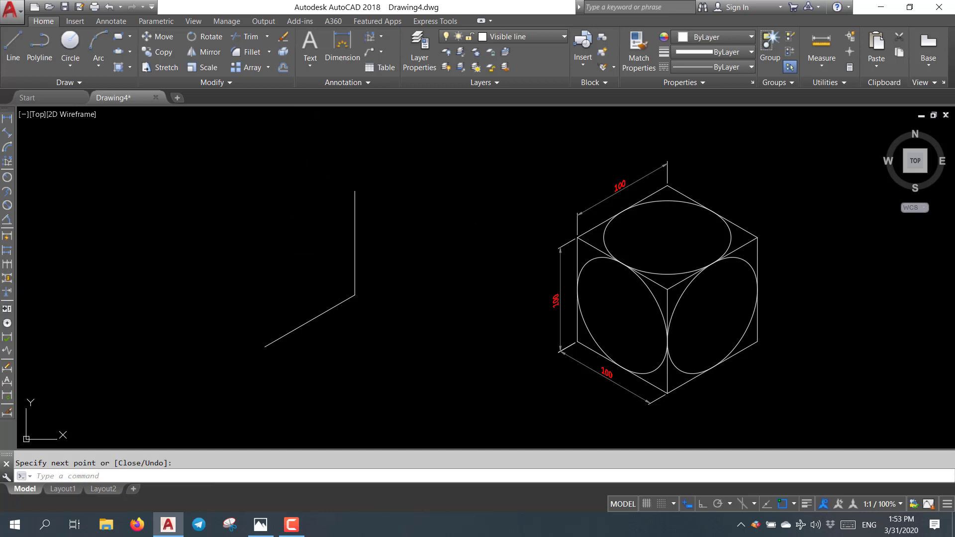
key(Return)
click(264, 346)
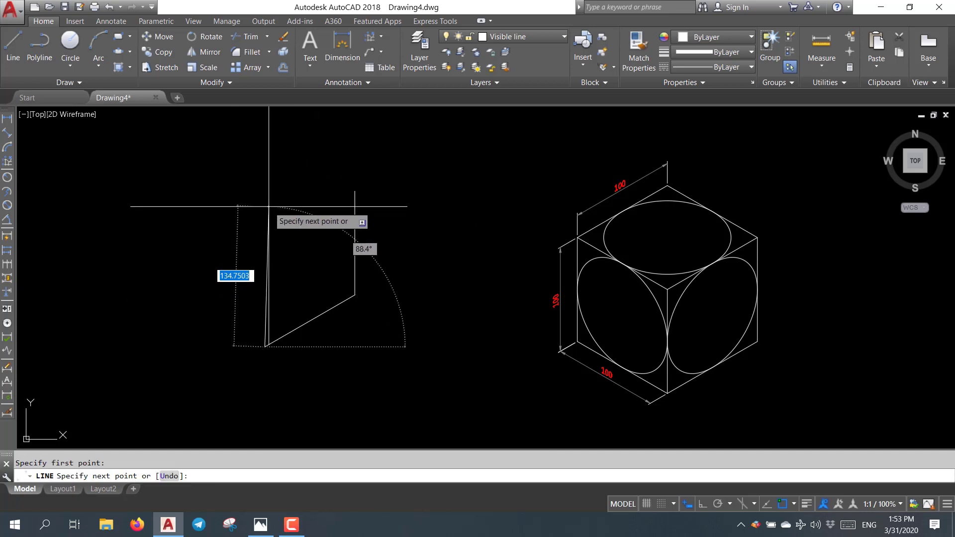
Add a 100-unit vertical edge and close the right-face parallelogram
key(Tab)
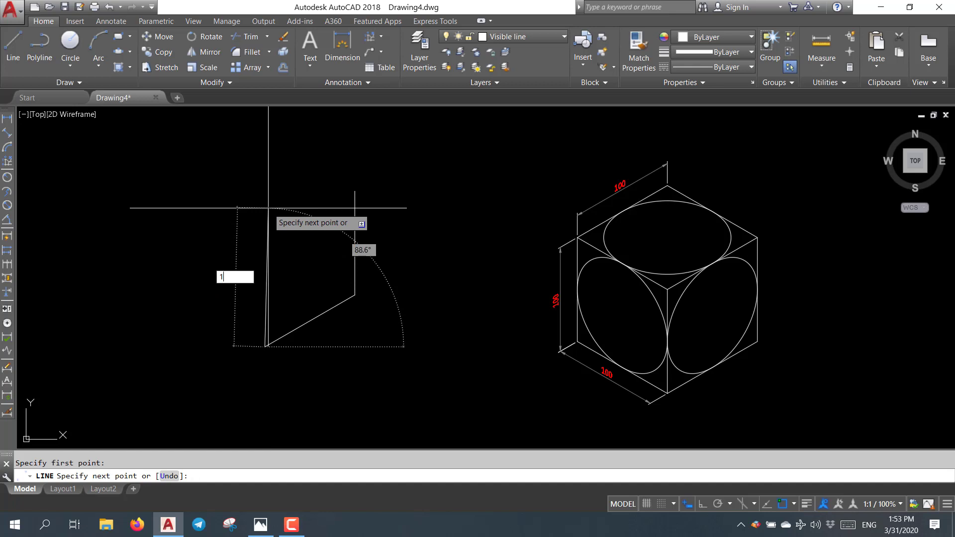
key(Tab)
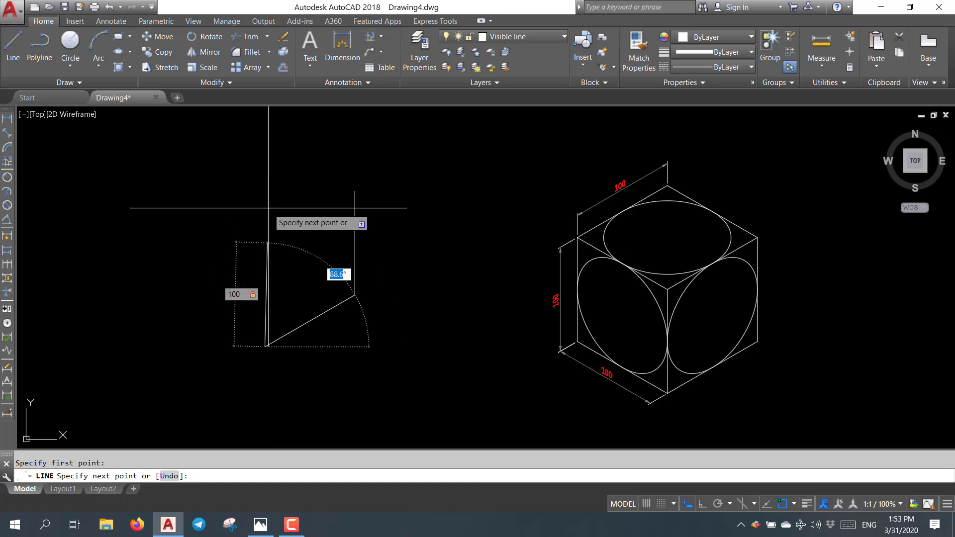
text(90)
key(Return)
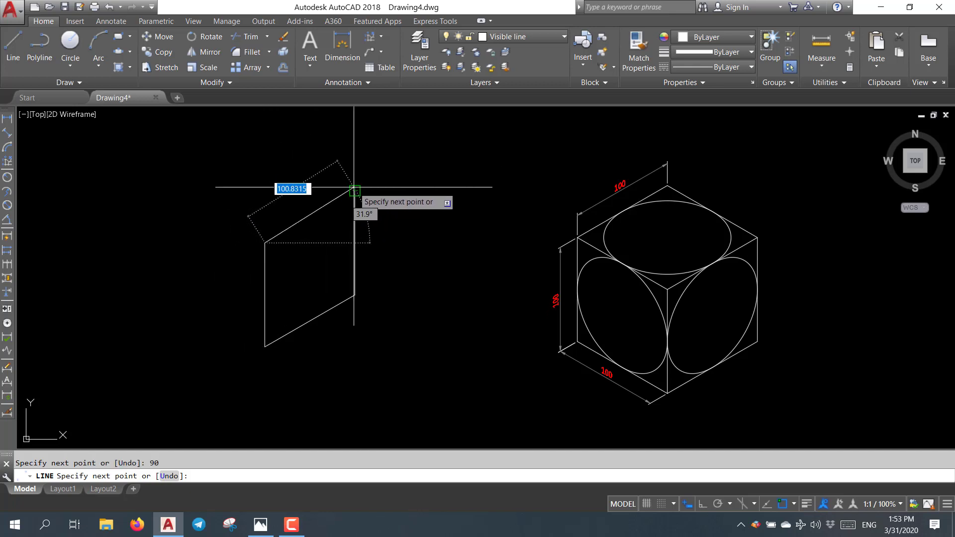
click(353, 184)
key(Return)
middle_drag(273, 186, 433, 207)
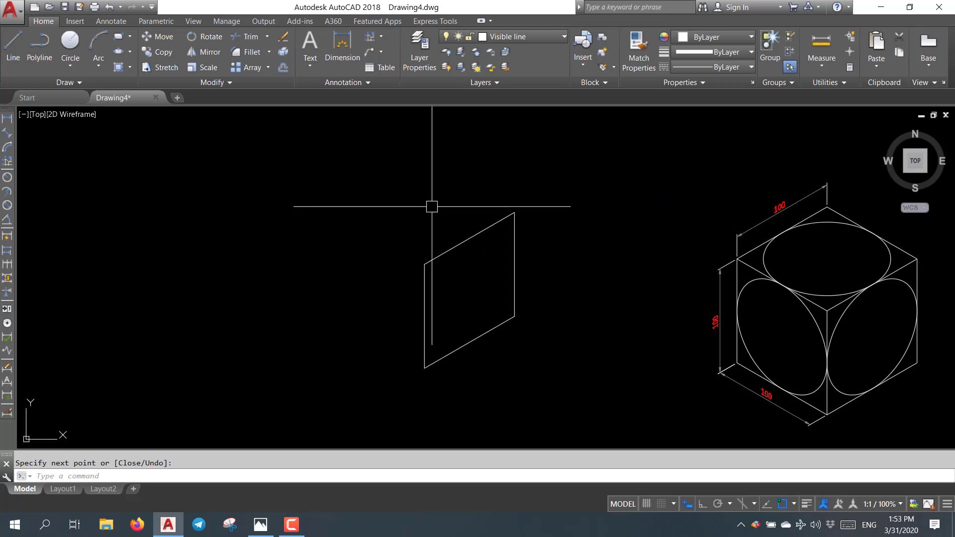
From the parallelogram's bottom corner, draw a 100-unit edge at 150° and a 100-unit vertical edge
key(Return)
click(423, 368)
text(100)
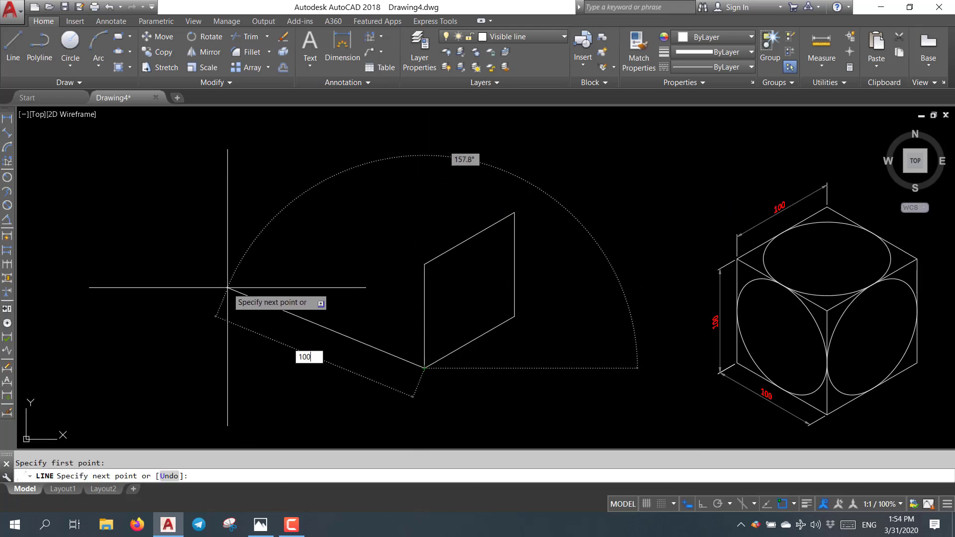
key(Tab)
text(150)
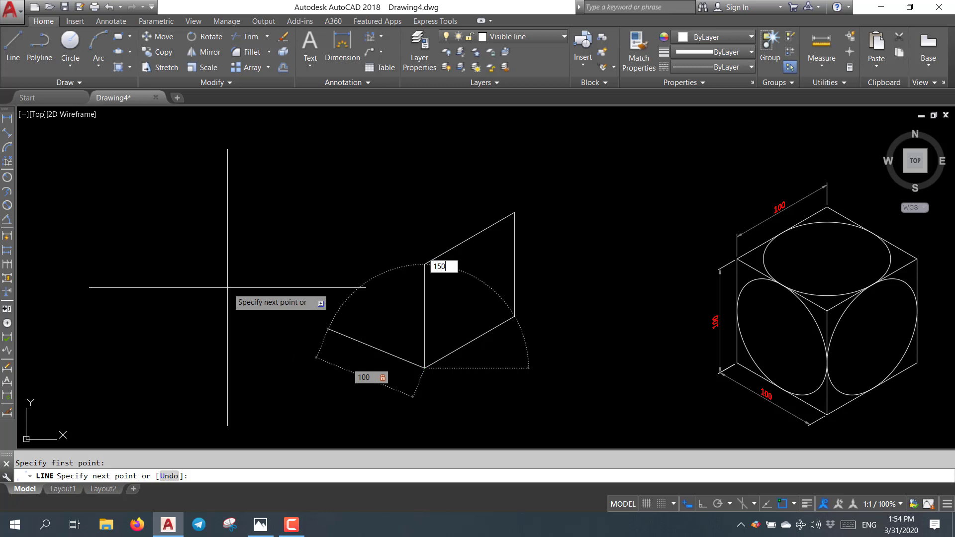
key(Return)
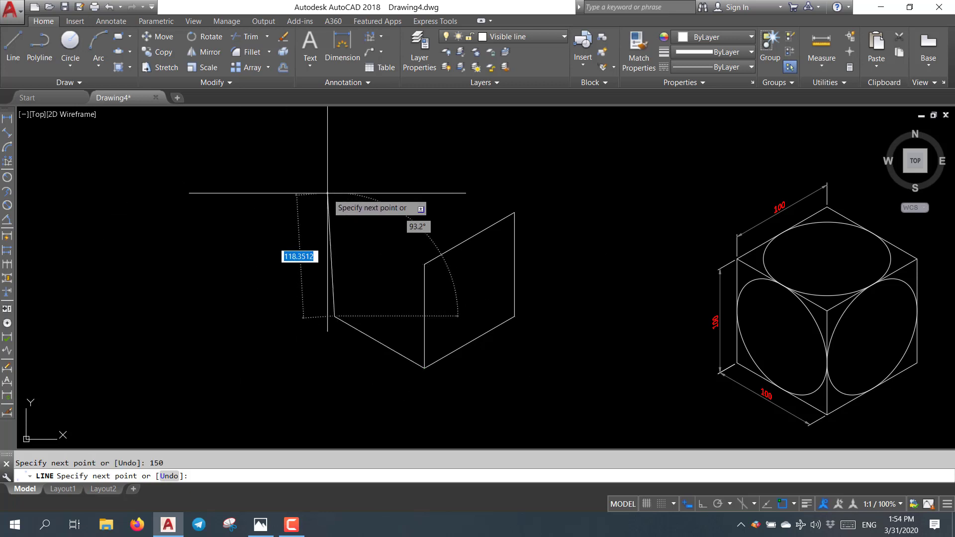
key(Tab)
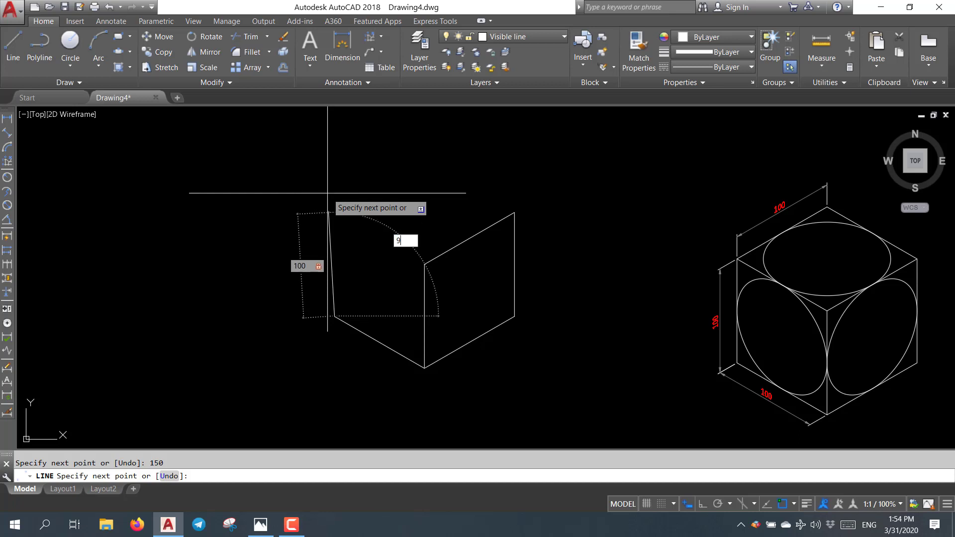
text(0)
key(Return)
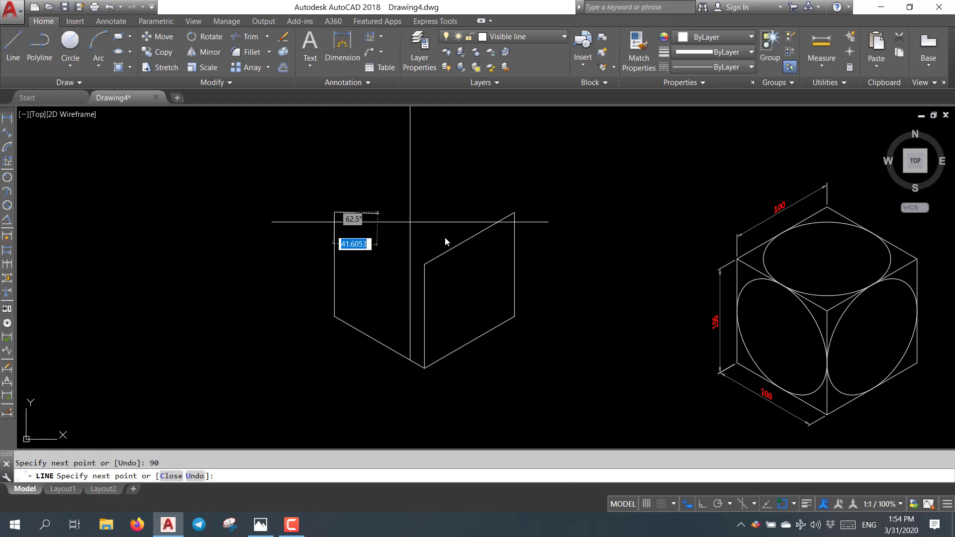
Close the top face with a 100-unit edge at 30° and a snapped closing edge from the left face's top corner
key(Return)
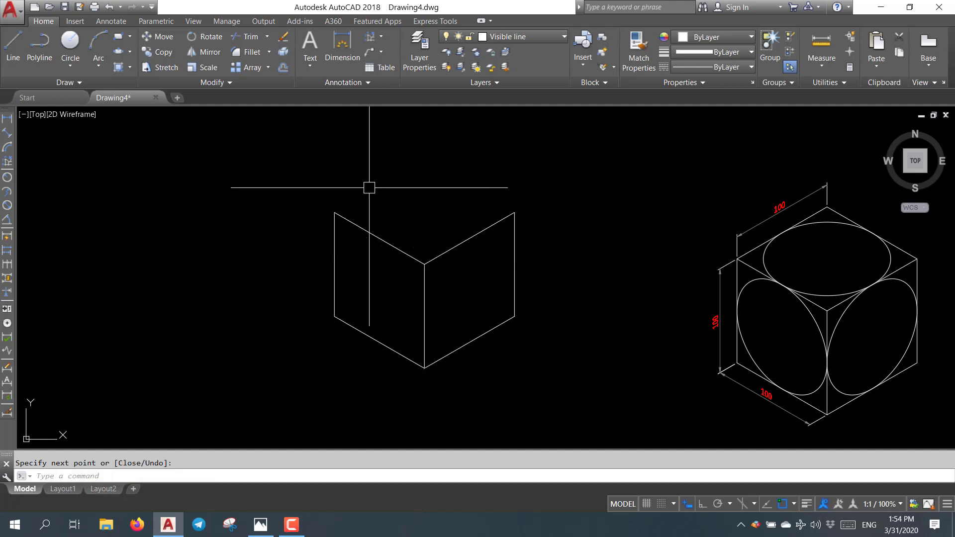
key(Return)
click(334, 212)
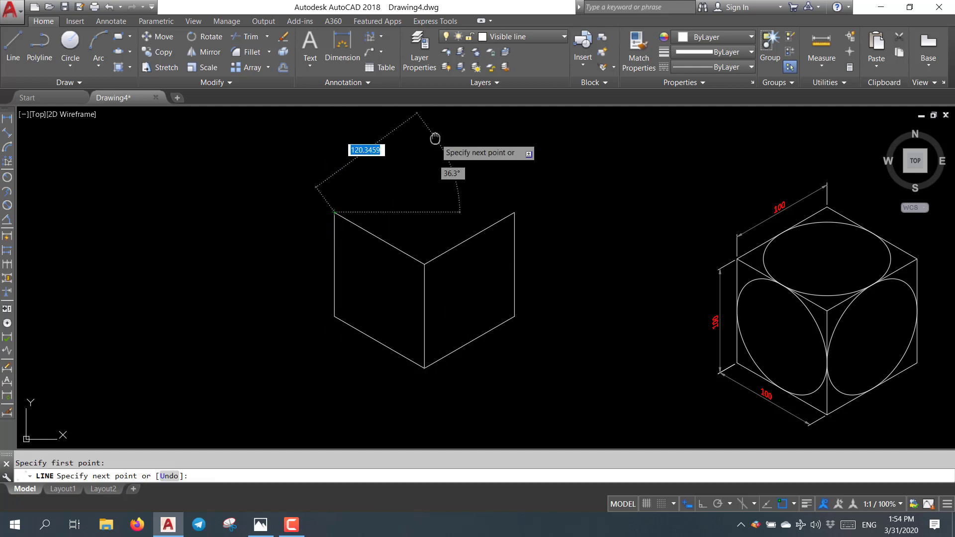
middle_drag(435, 139, 433, 228)
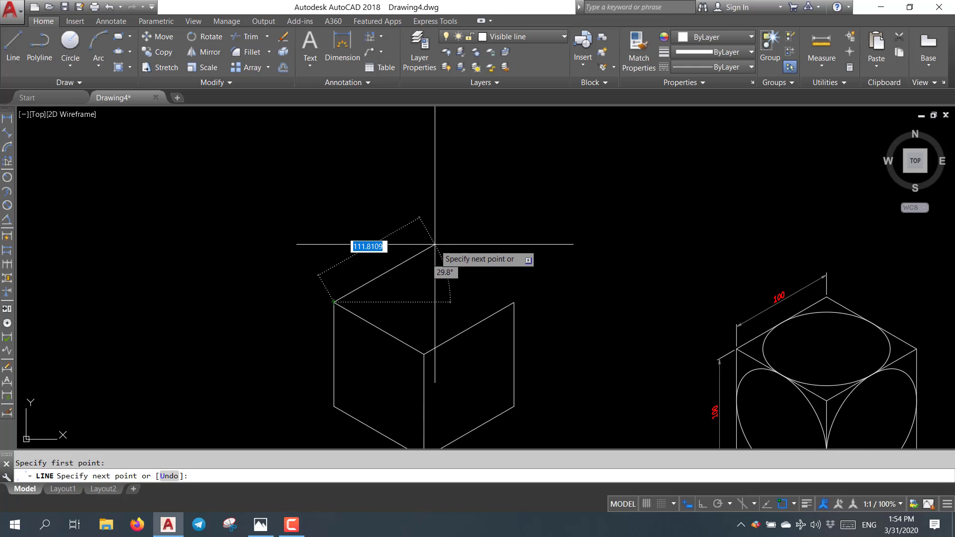
text(00)
key(Tab)
text(30)
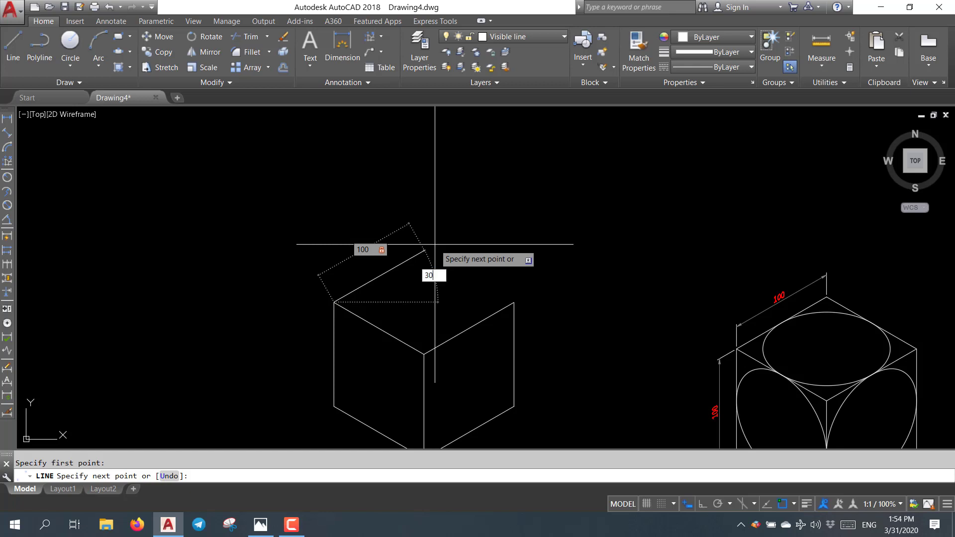
key(Return)
click(513, 302)
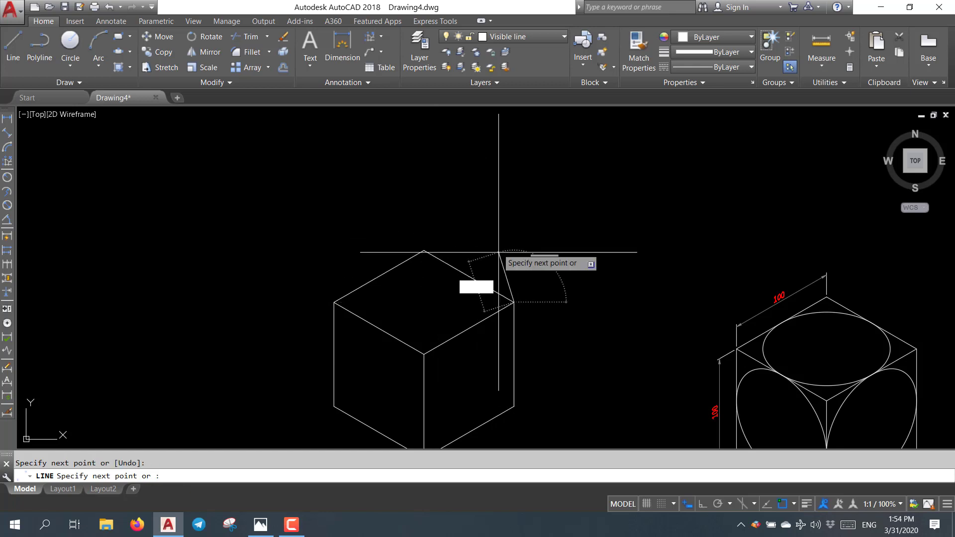
key(Return)
scroll(500, 248, down, 3)
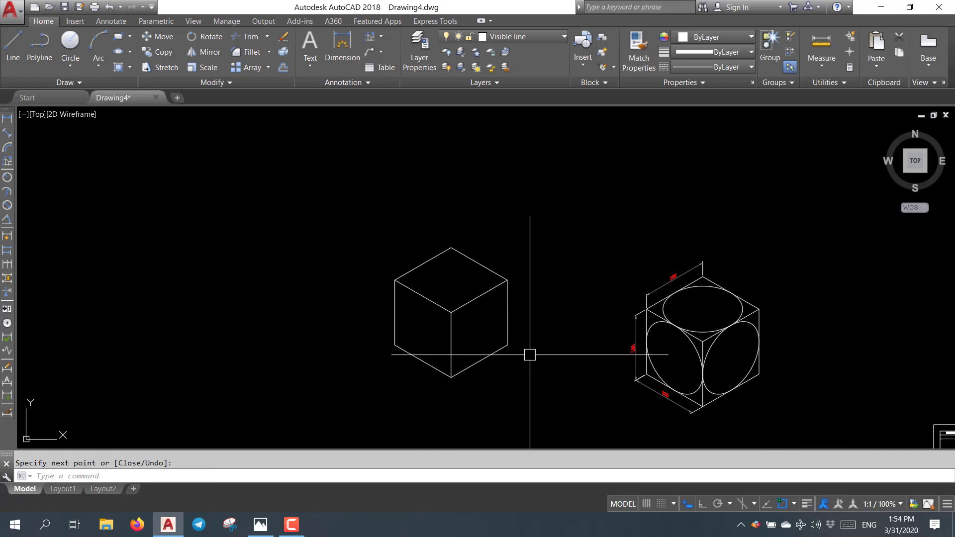
middle_drag(518, 349, 548, 343)
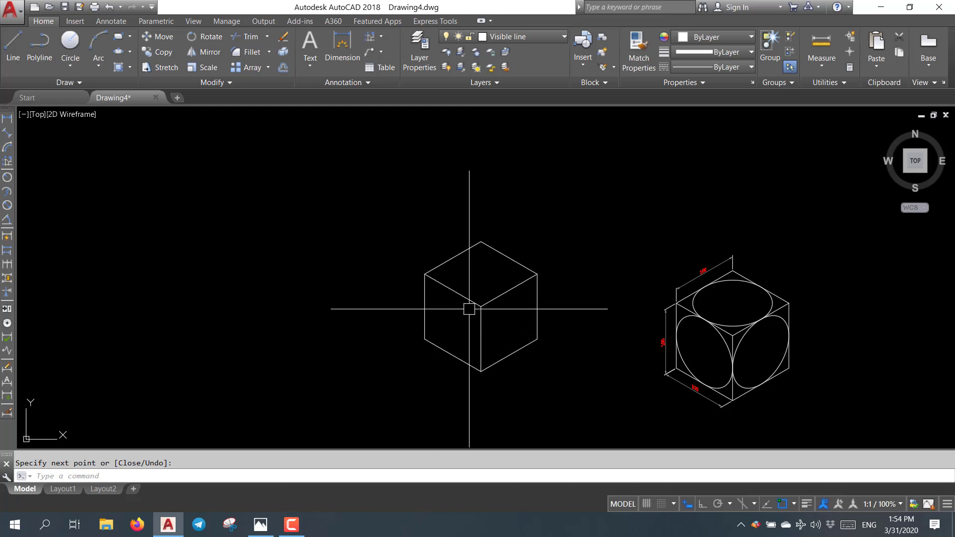
middle_drag(469, 309, 576, 311)
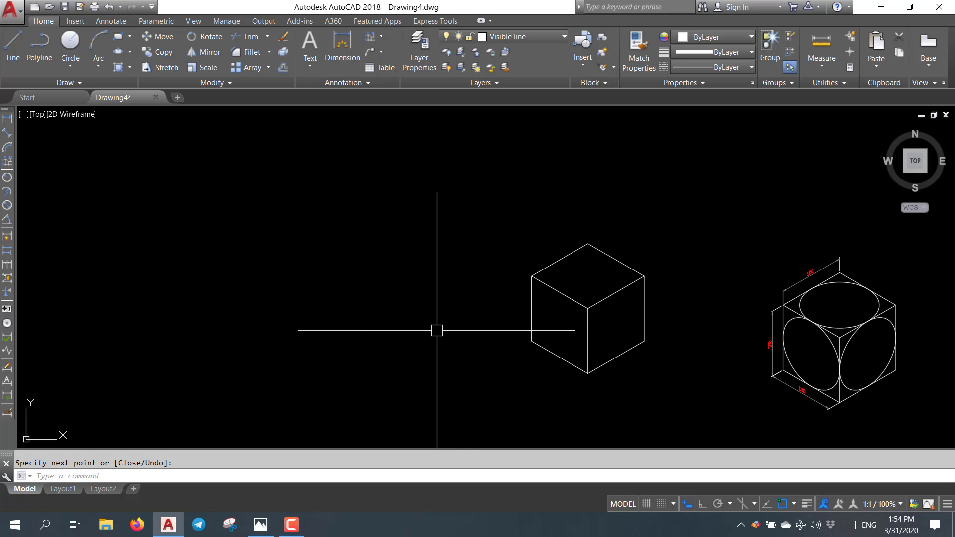
Cancel the line command and enable Isometric Drafting via the status bar Customization menu
click(20, 49)
key(Escape)
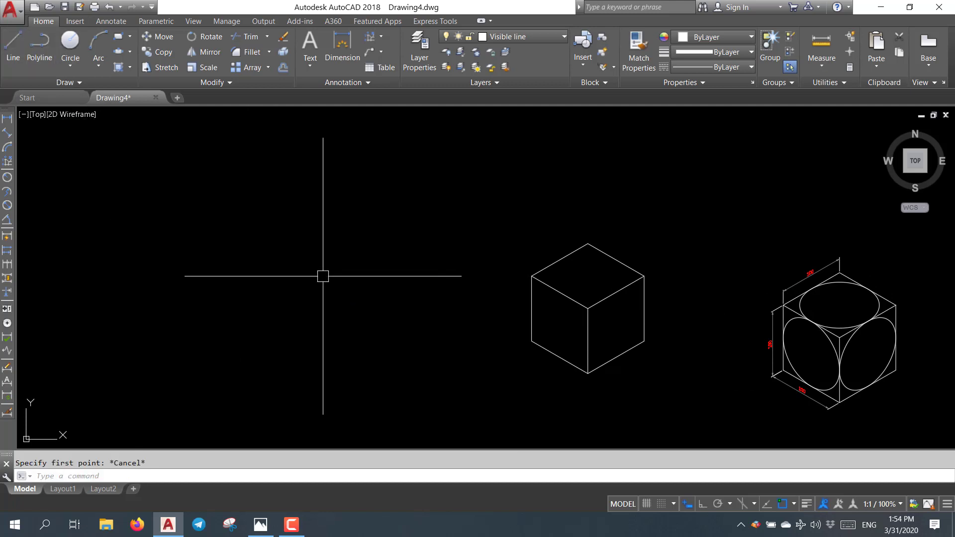
key(Escape)
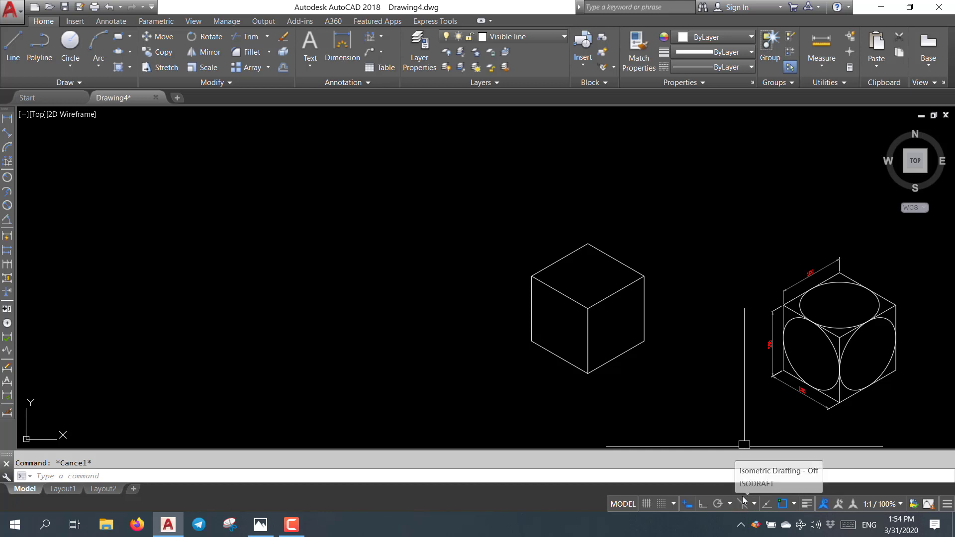
click(948, 504)
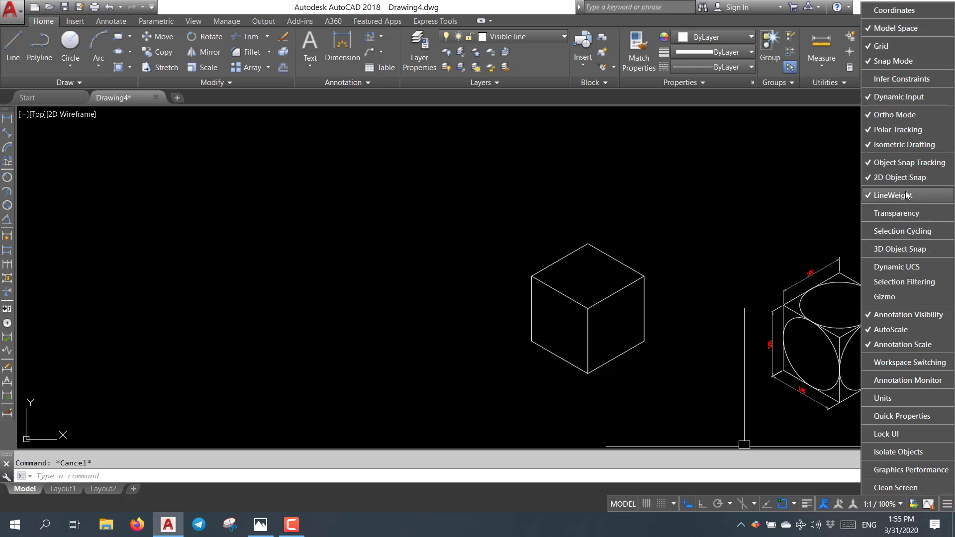
click(887, 144)
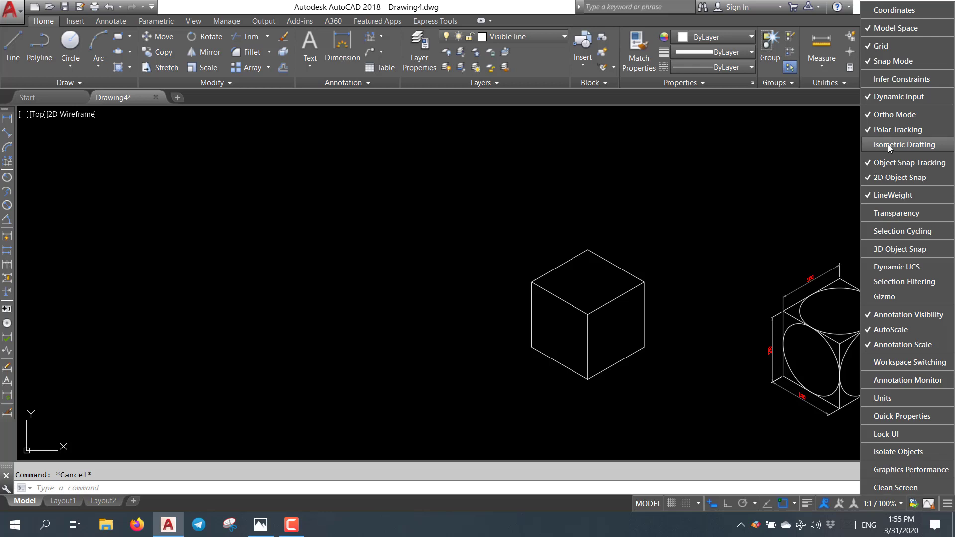
click(907, 144)
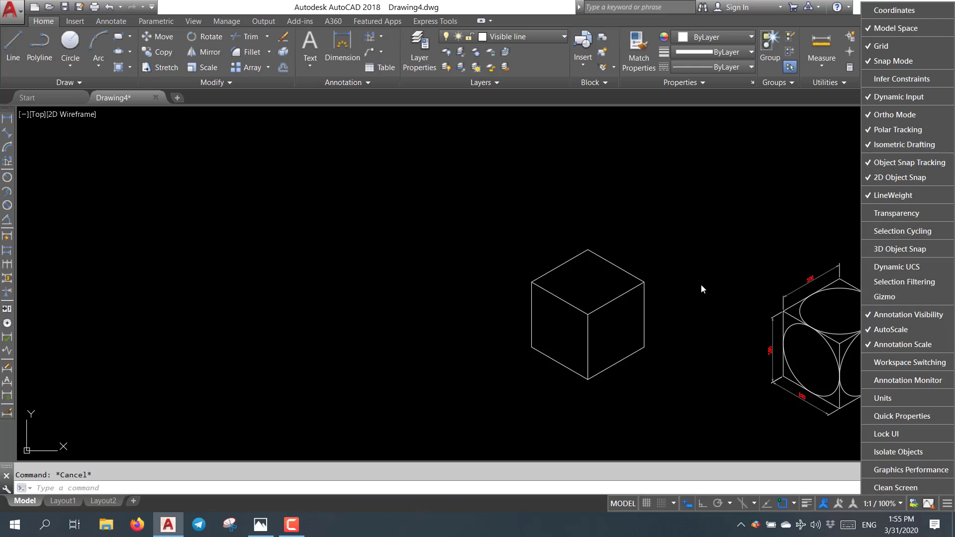
click(694, 428)
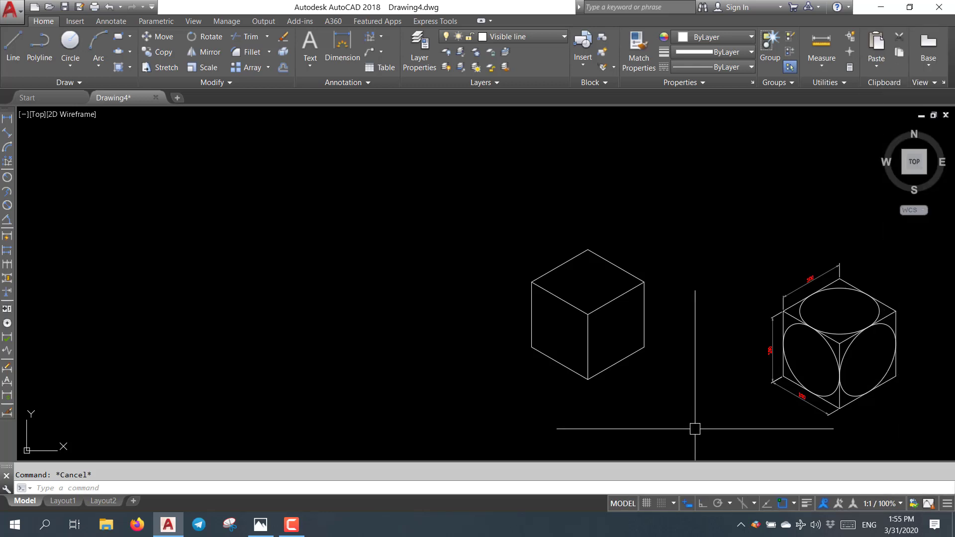
click(741, 502)
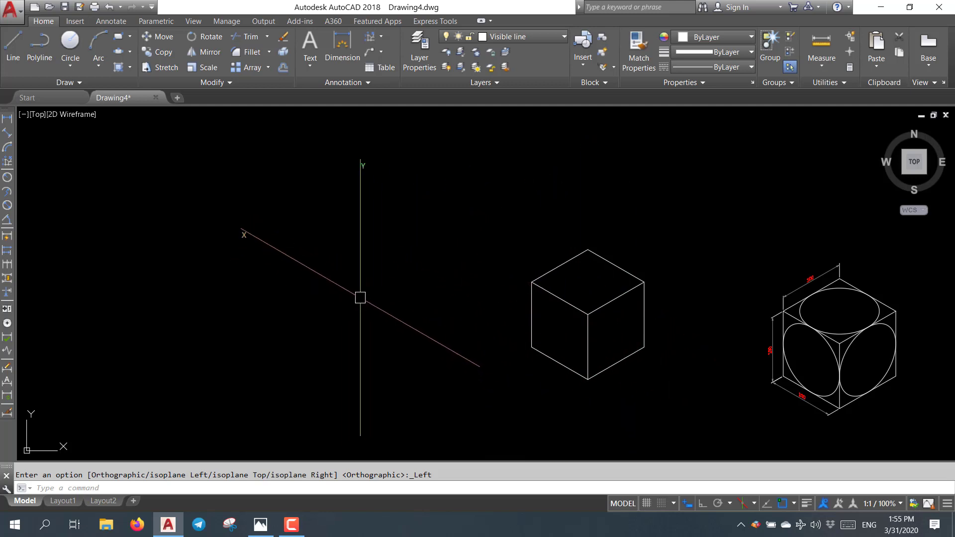
click(13, 44)
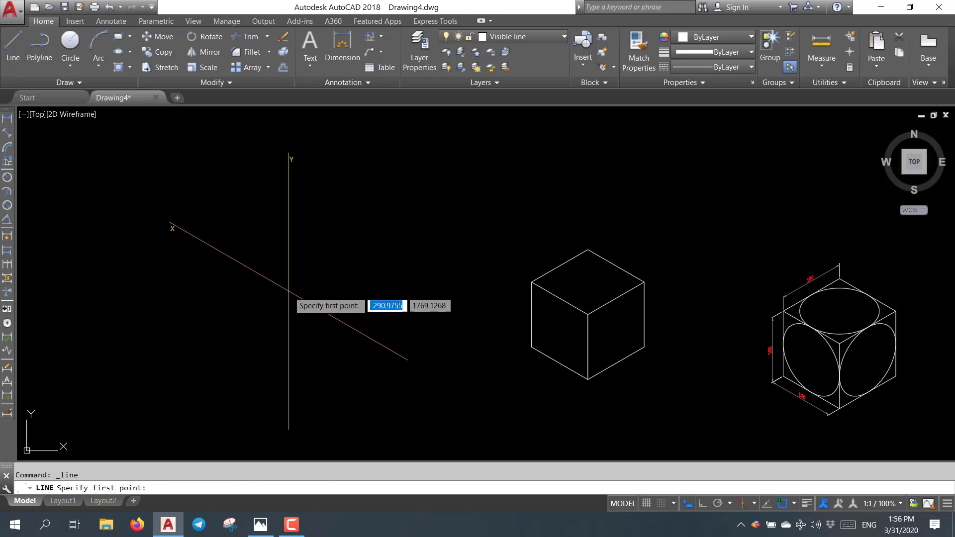
click(337, 314)
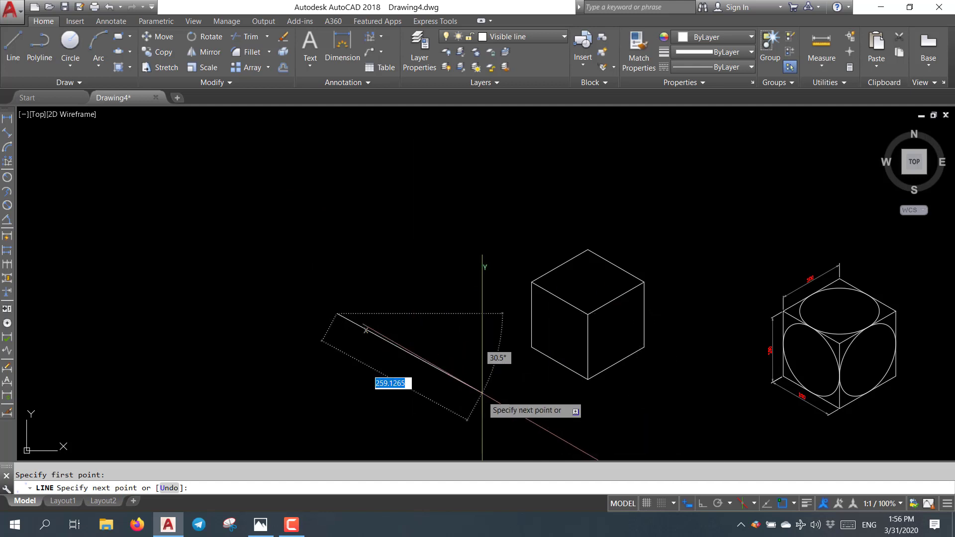
click(702, 503)
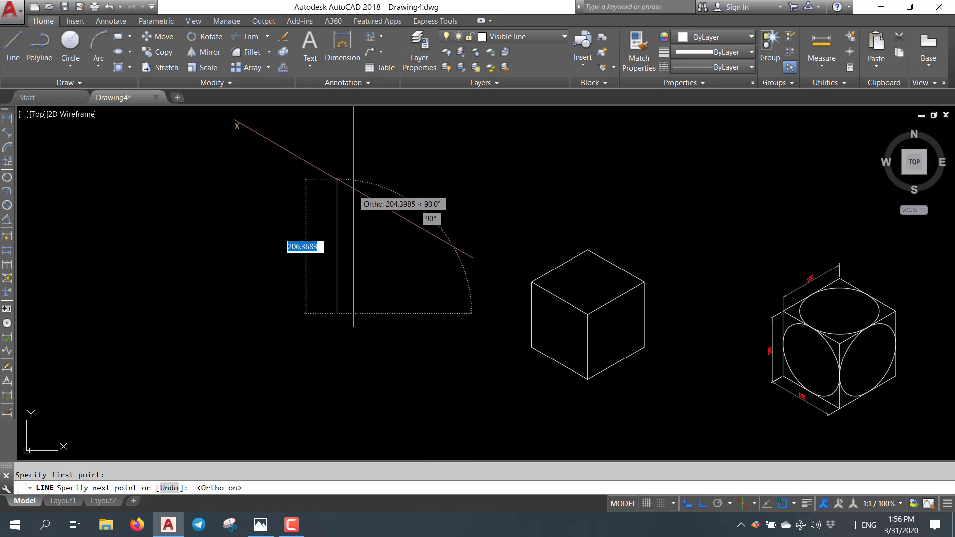
click(348, 185)
click(427, 232)
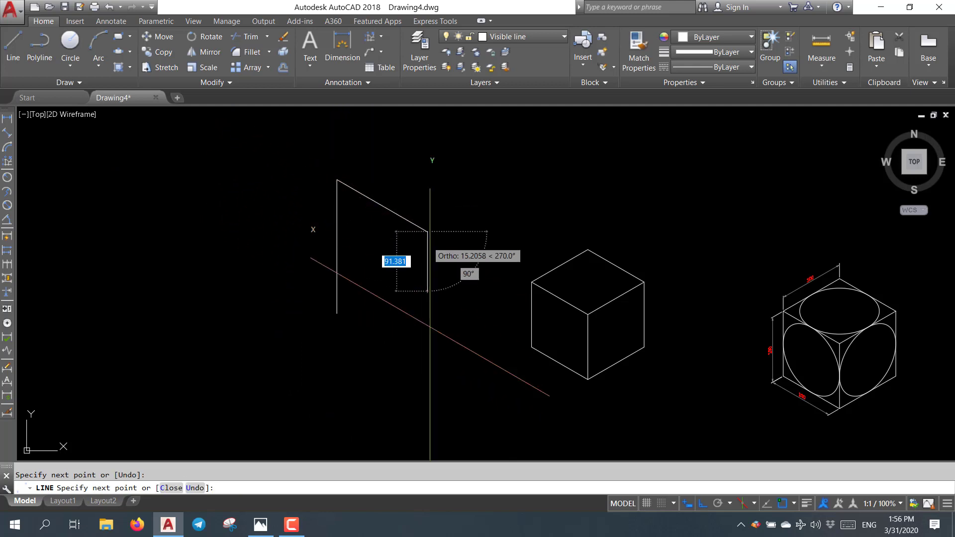
click(428, 397)
click(267, 304)
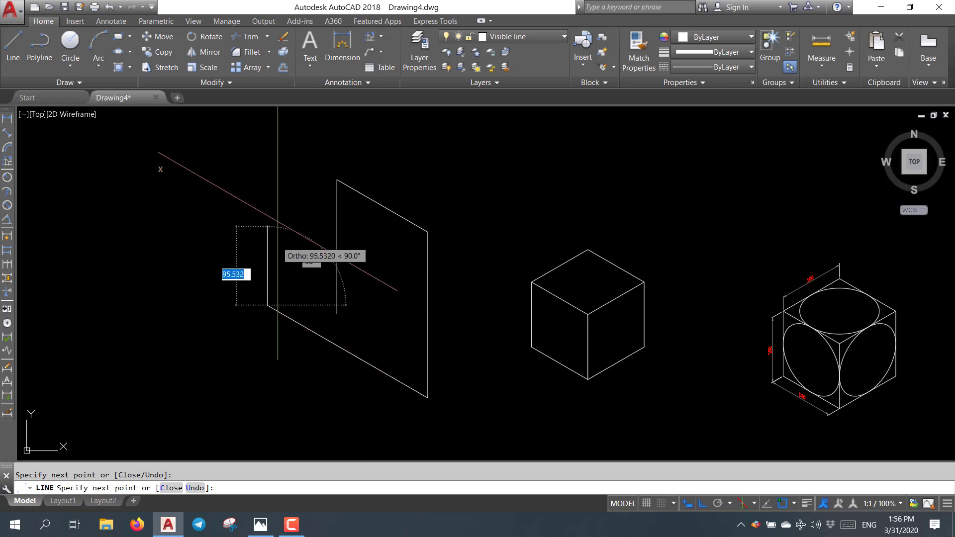
click(269, 127)
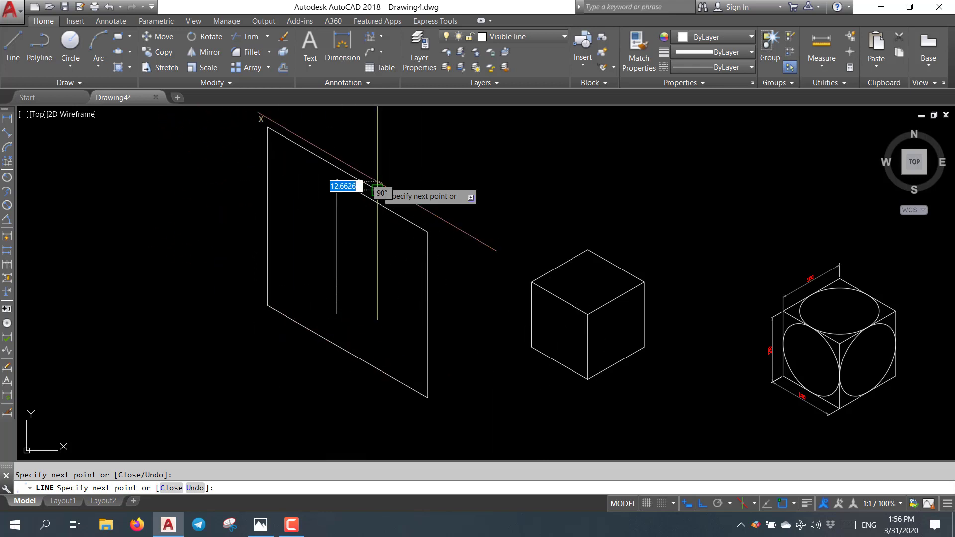
click(377, 189)
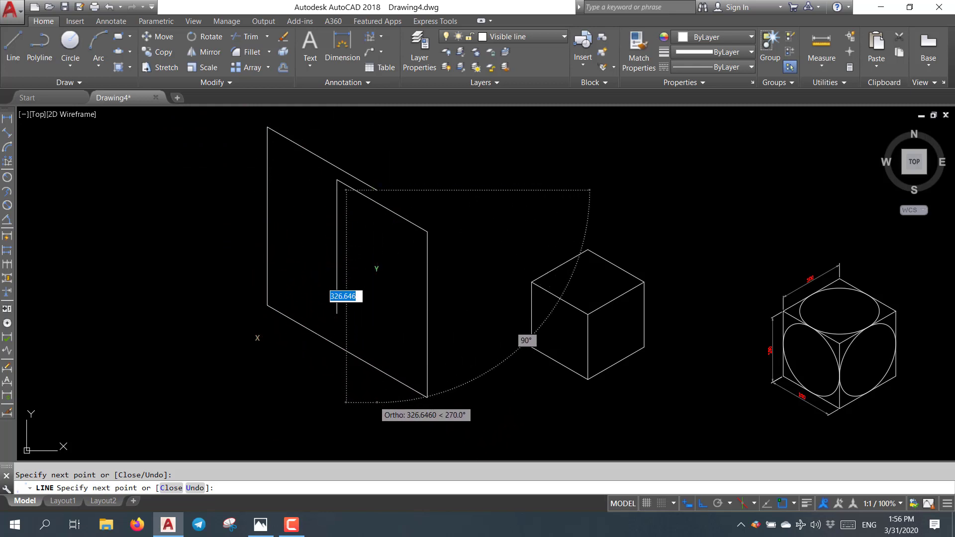
click(377, 402)
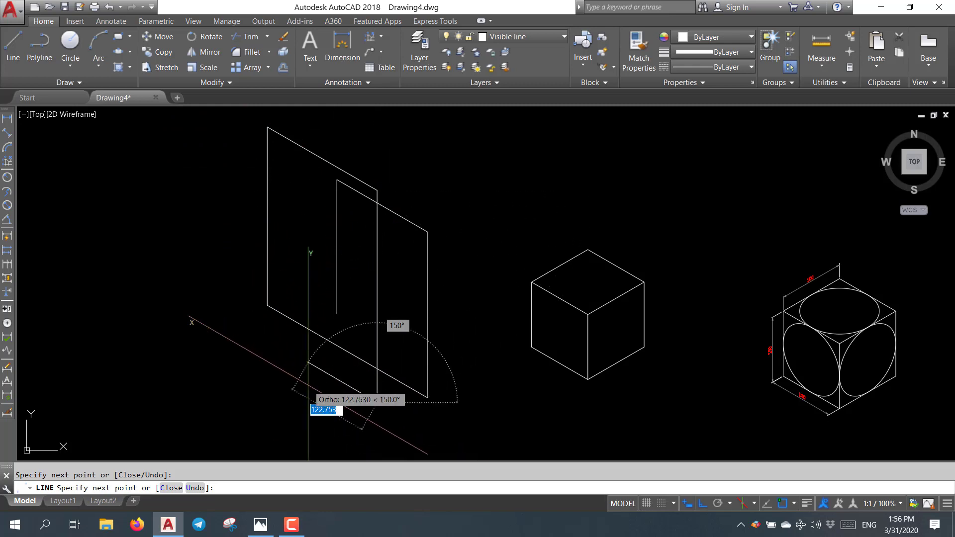
key(Escape)
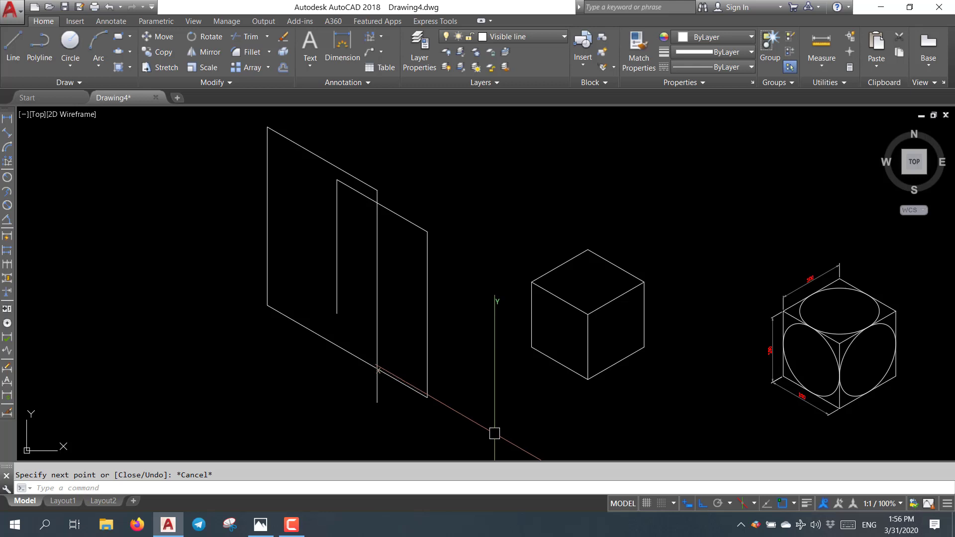
click(494, 433)
click(255, 149)
key(Delete)
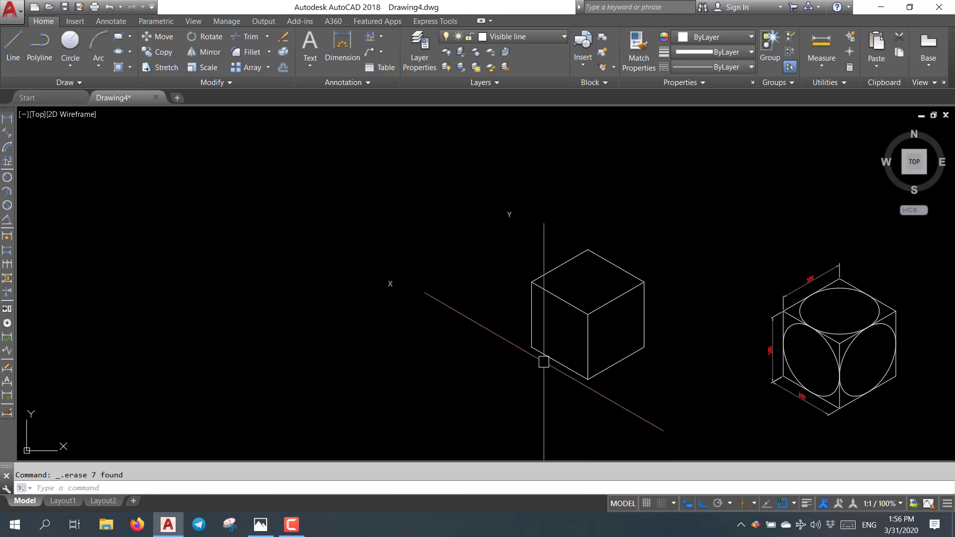
click(754, 504)
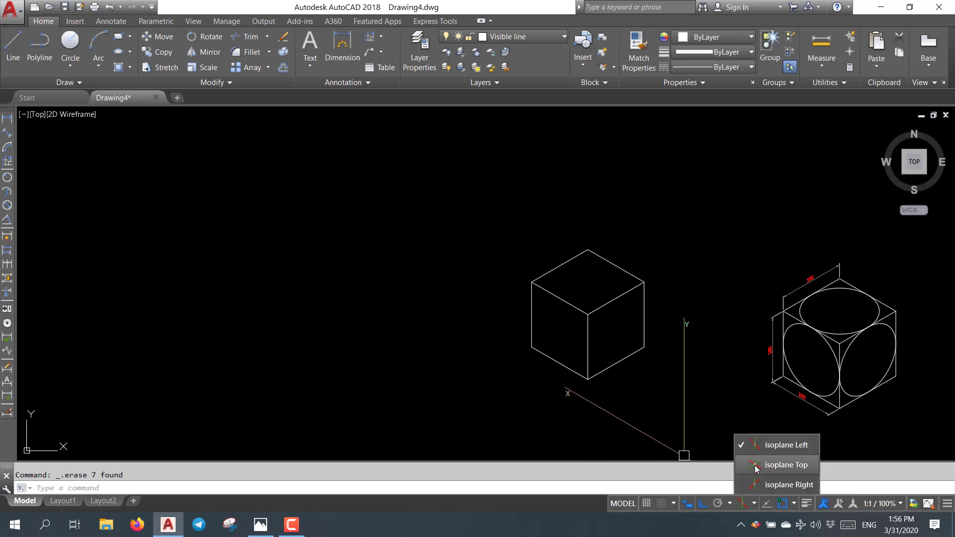
click(756, 486)
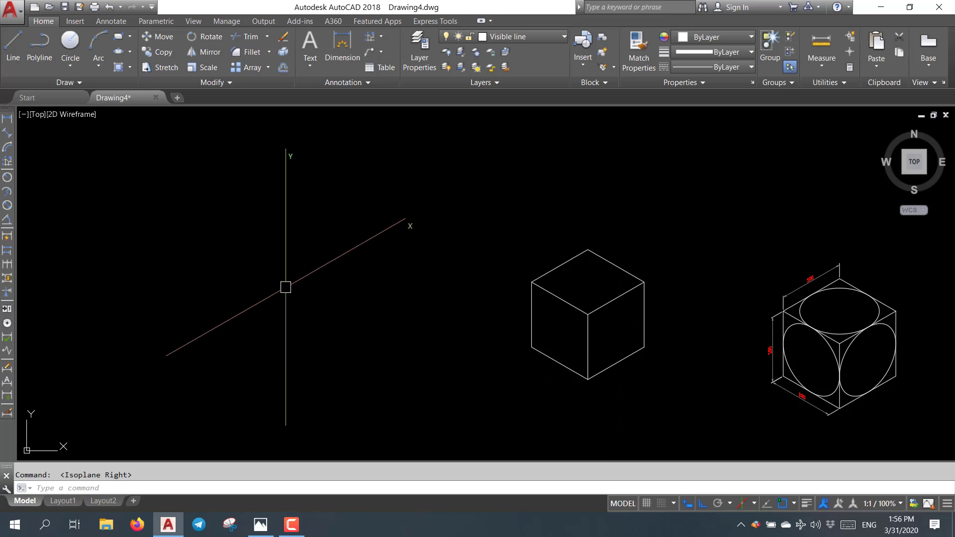
text(l)
key(Return)
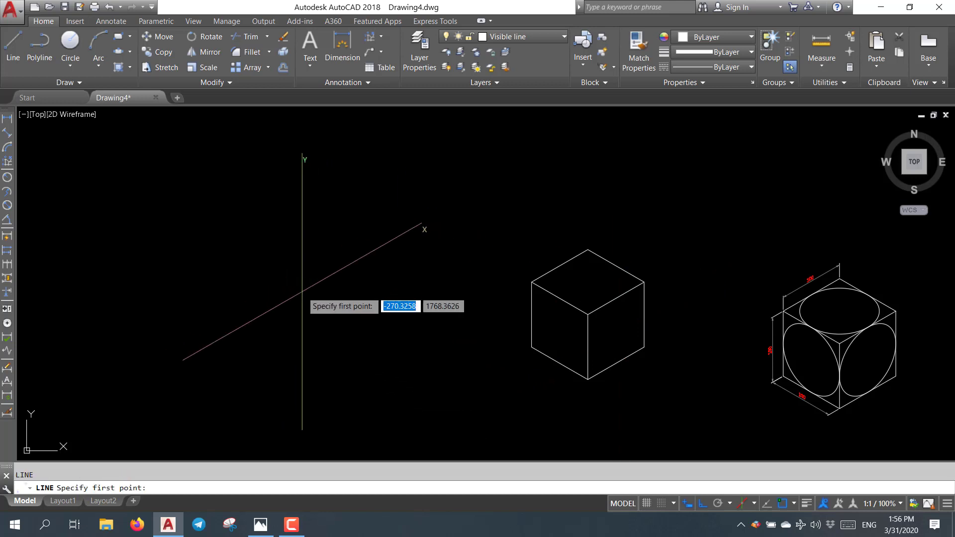
click(302, 291)
click(408, 230)
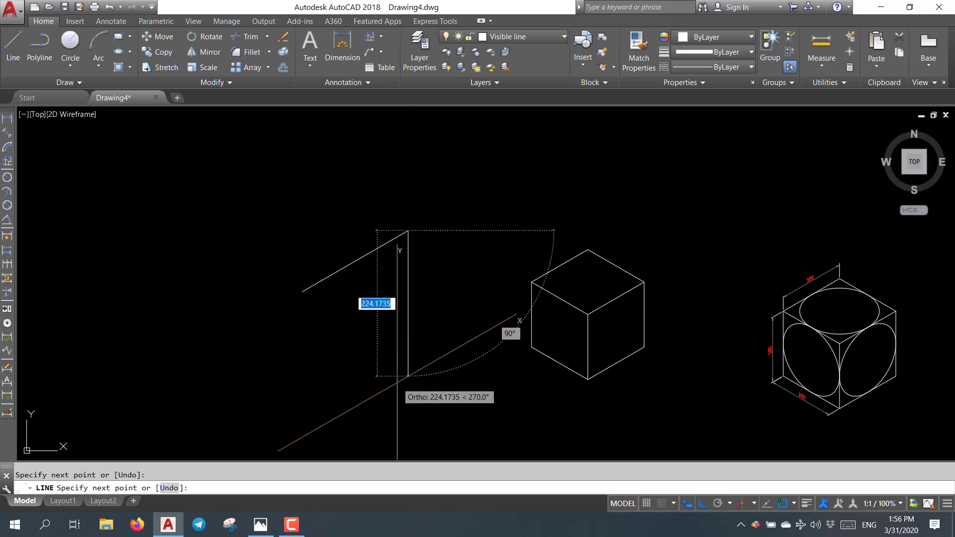
click(408, 376)
click(267, 457)
click(286, 219)
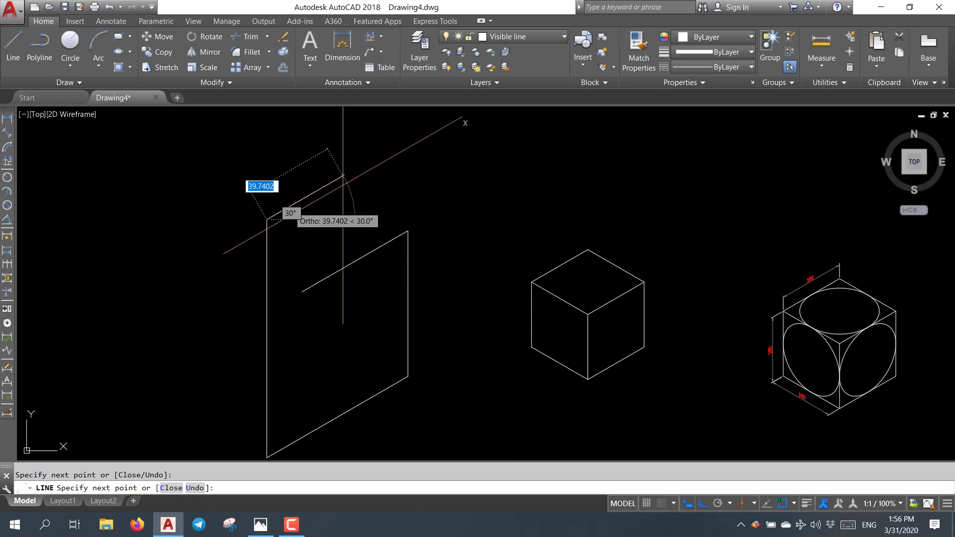
click(464, 108)
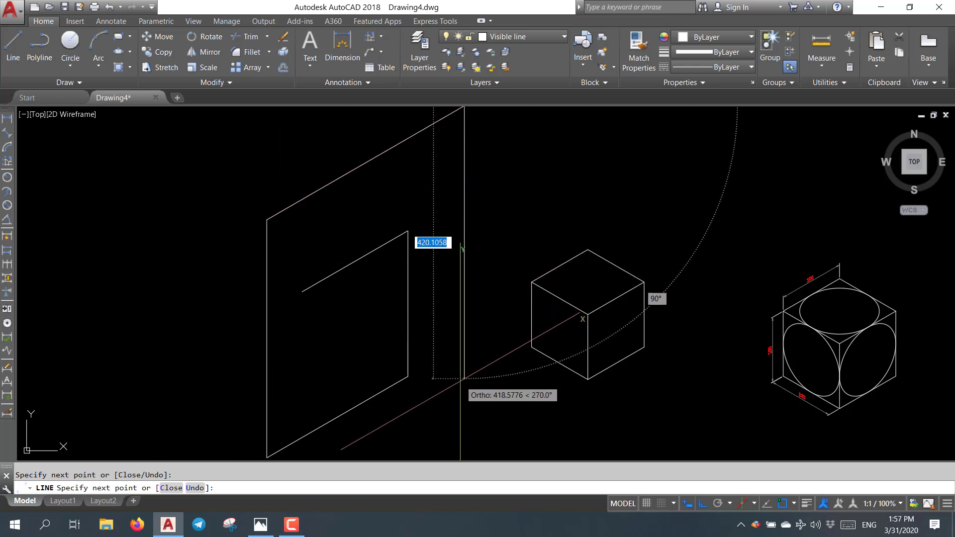
click(464, 378)
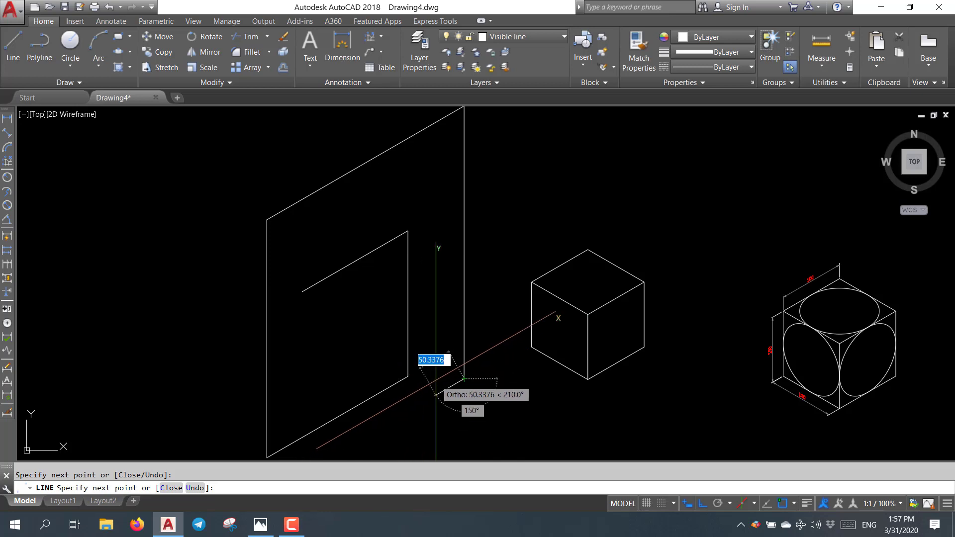
key(Escape)
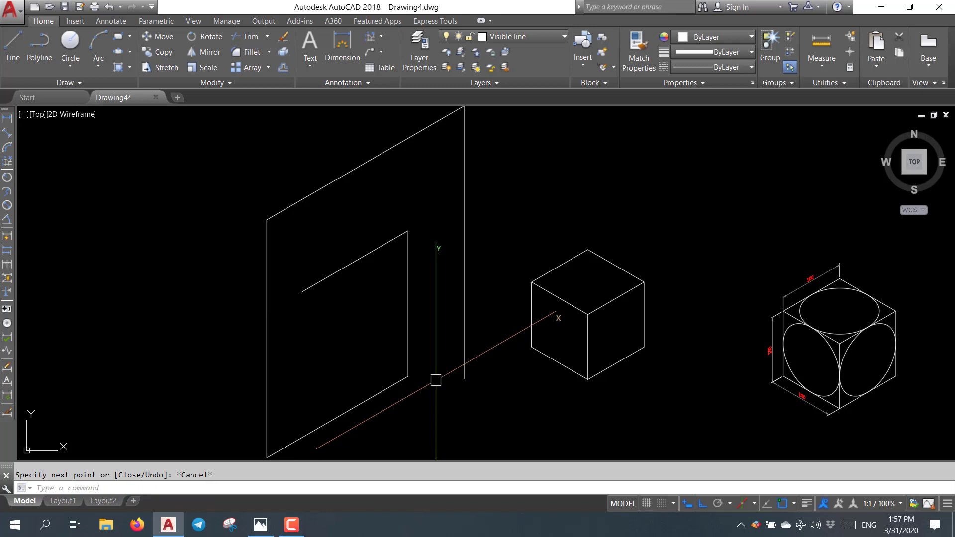
scroll(474, 288, down, 2)
click(491, 350)
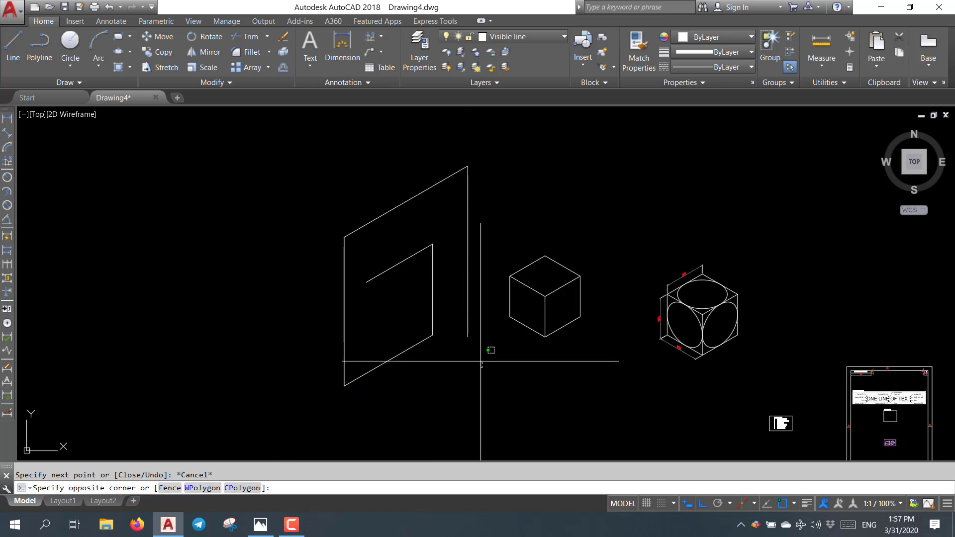
click(335, 178)
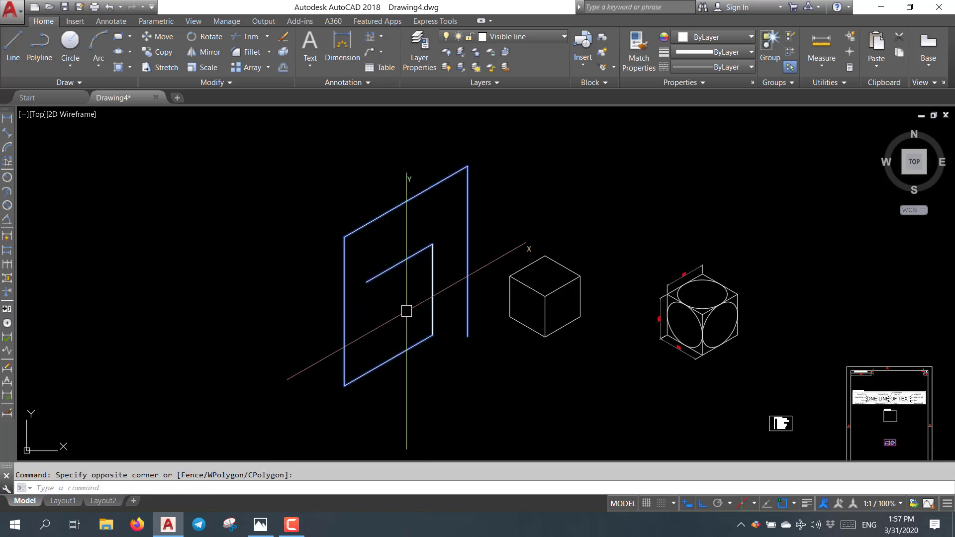
key(Delete)
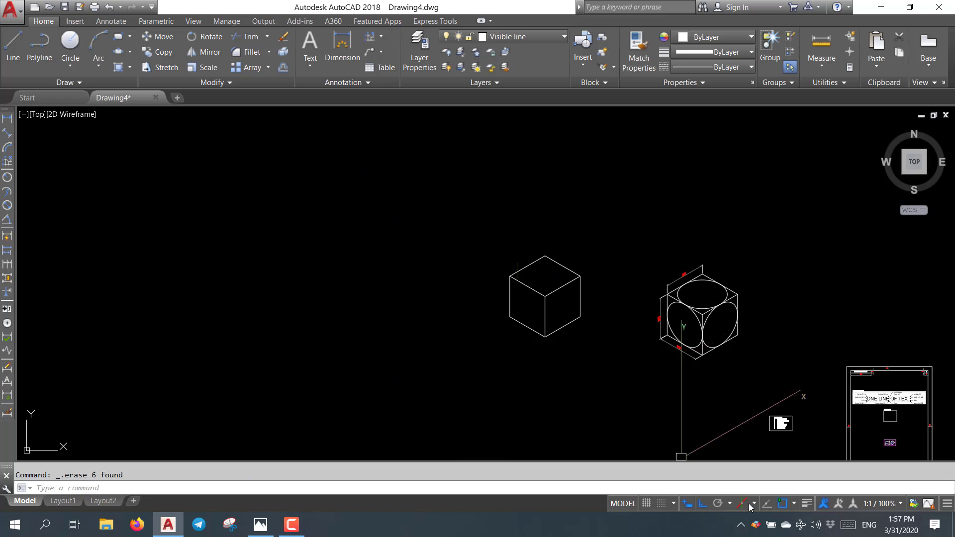
click(749, 503)
Switch to Isoplane Top and draw an inner and an outer practice diamond
click(754, 503)
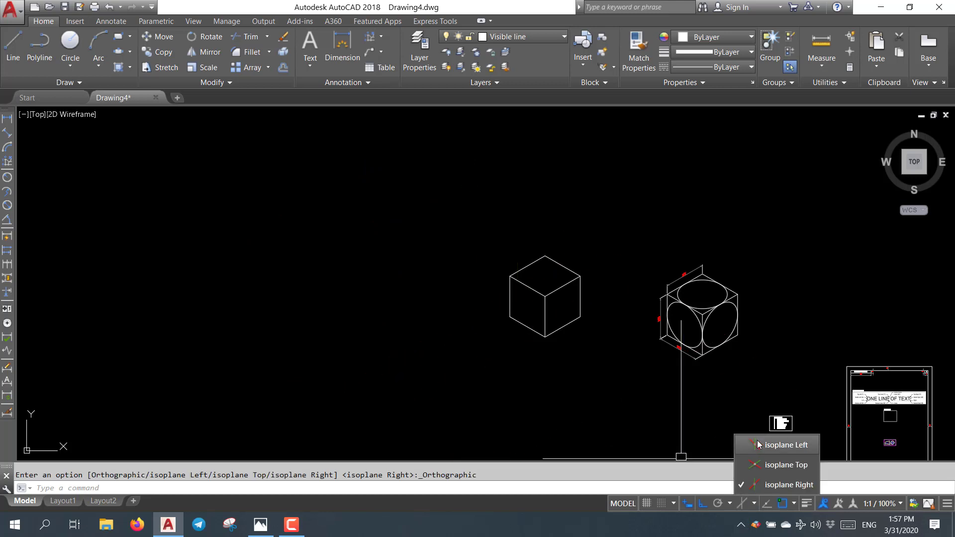
click(781, 464)
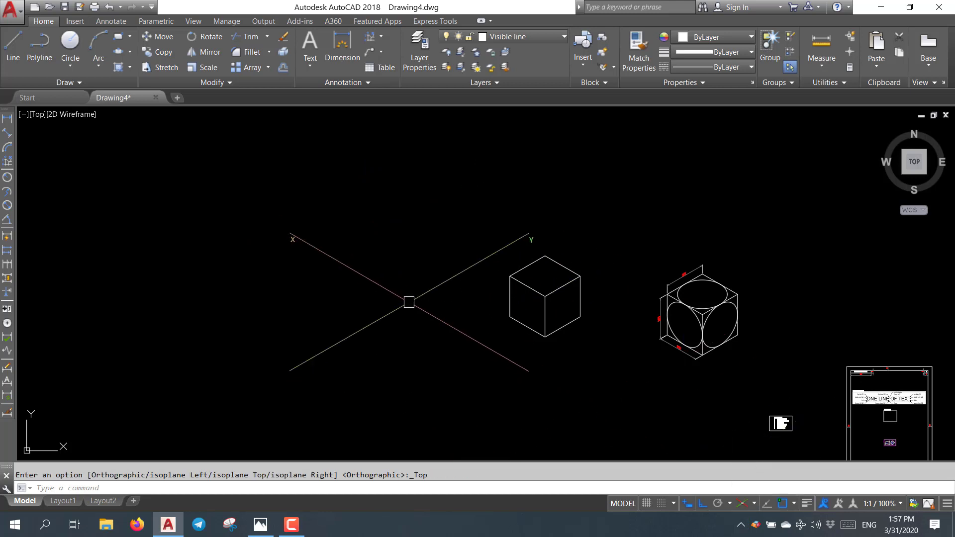
text(l)
key(Return)
click(335, 350)
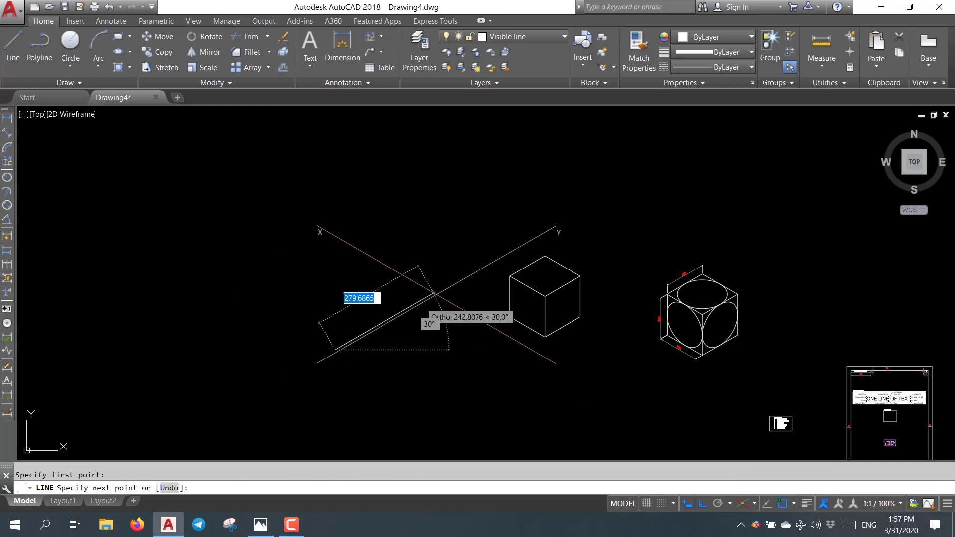
click(440, 289)
click(305, 212)
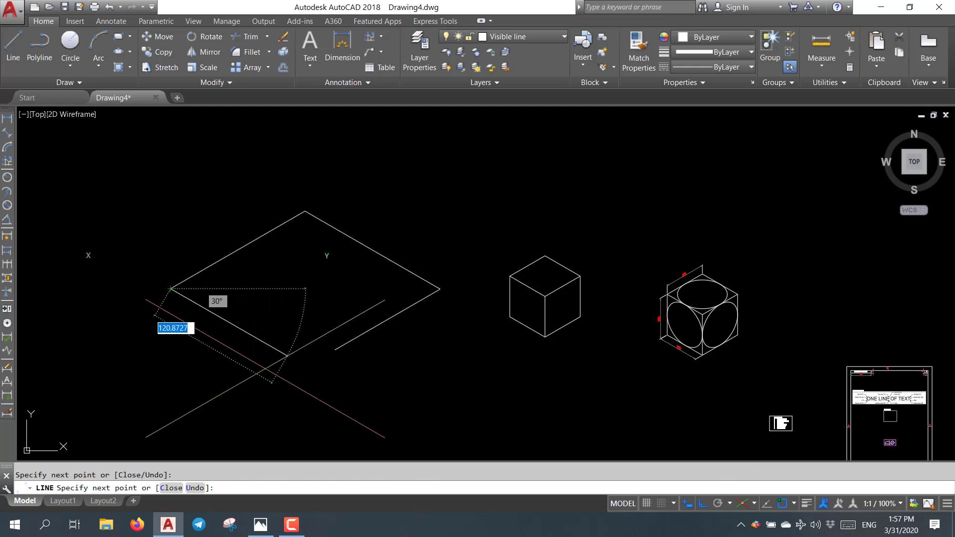
click(171, 289)
click(318, 374)
click(487, 277)
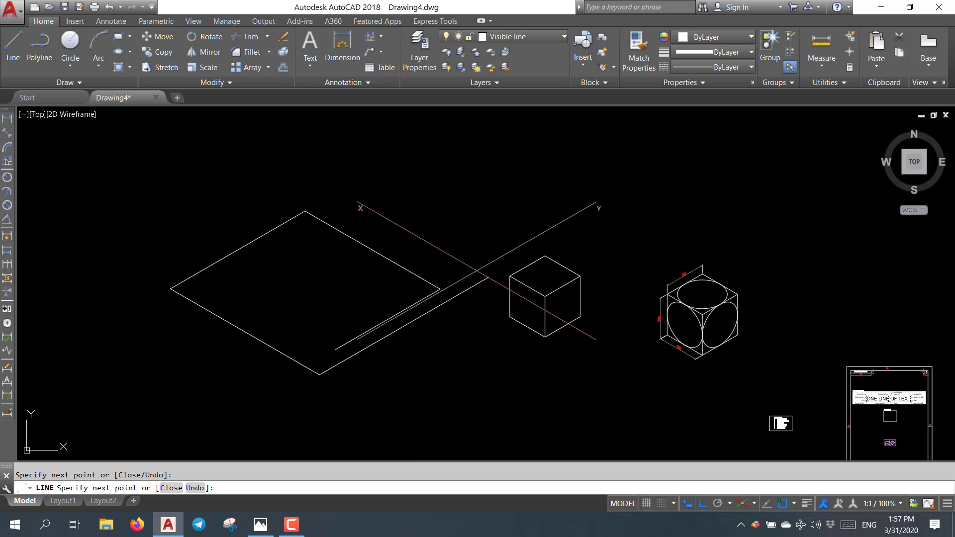
click(307, 174)
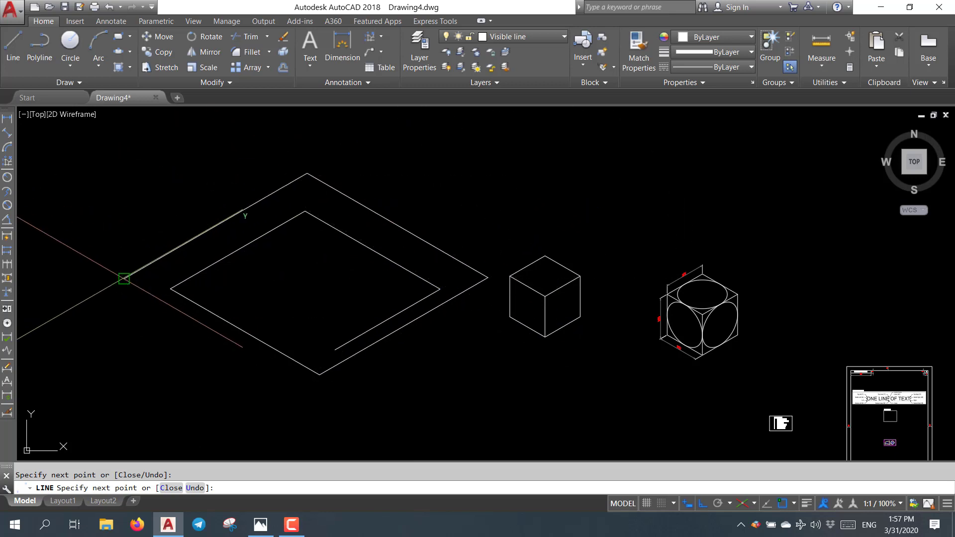
click(124, 278)
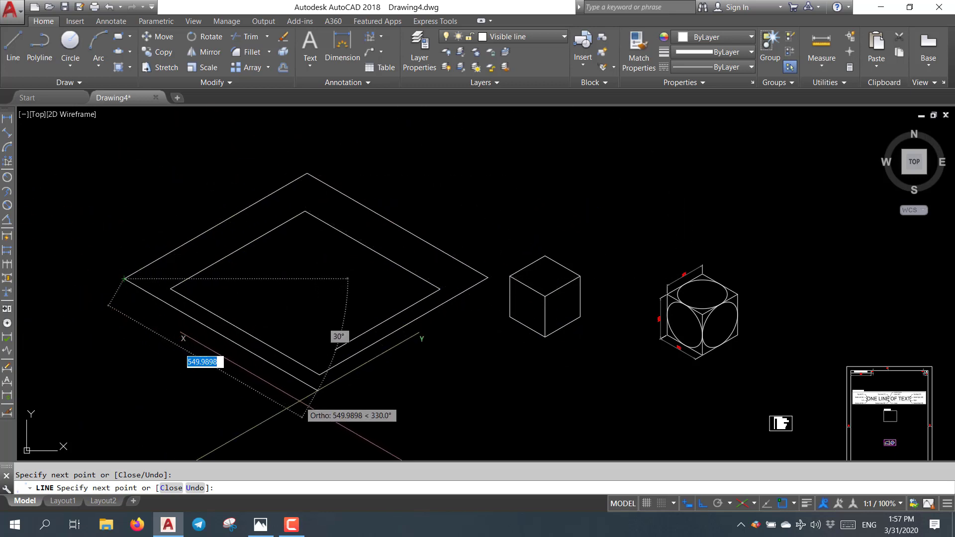
key(Escape)
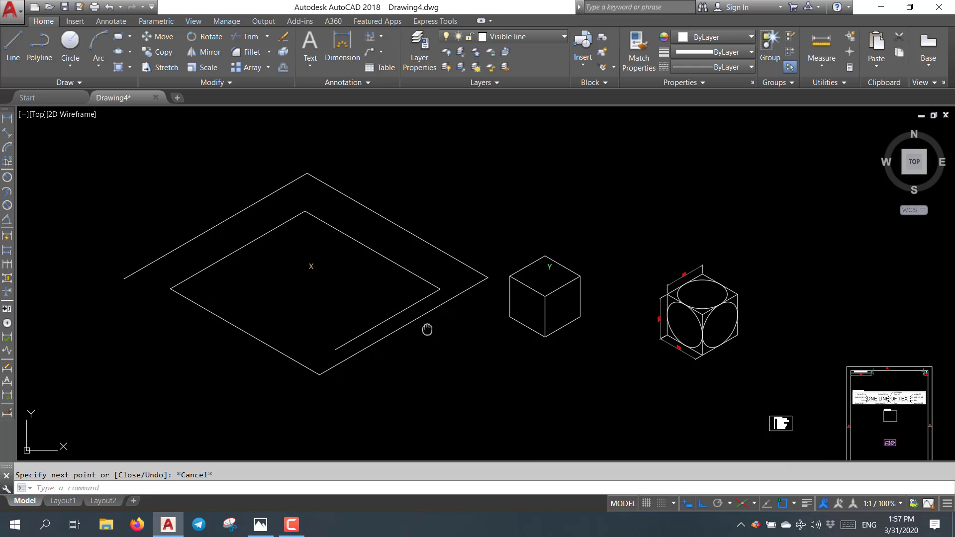
Window-select both practice diamonds and delete them
middle_drag(427, 329, 446, 353)
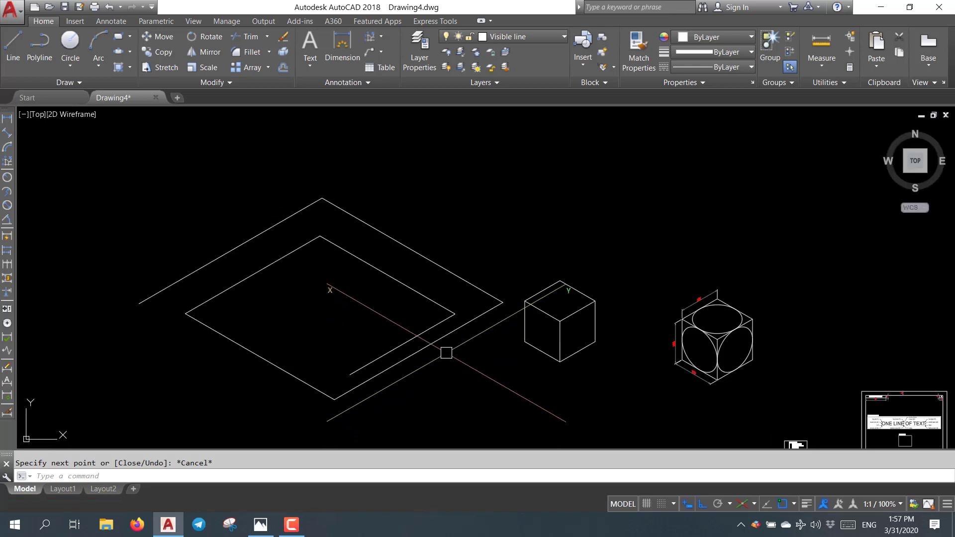
click(446, 353)
click(217, 180)
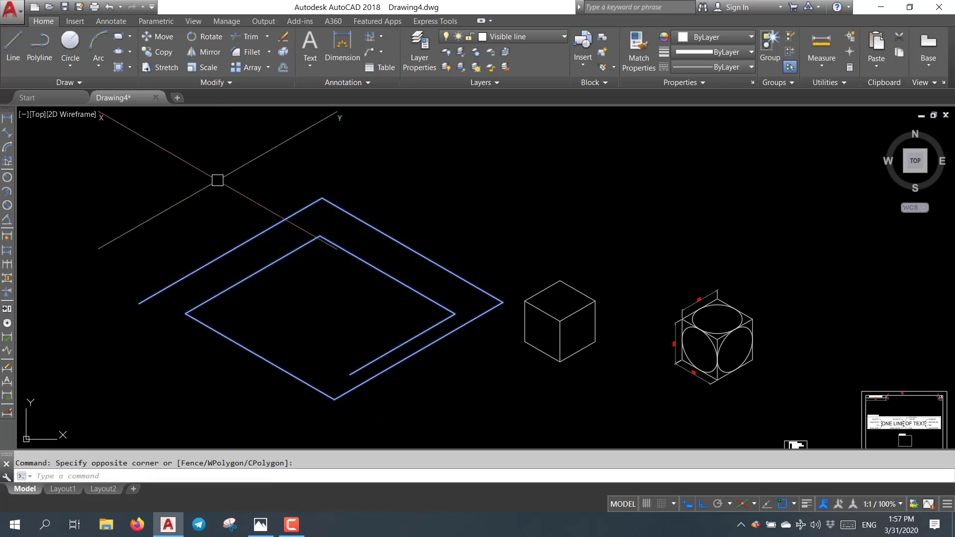
key(Delete)
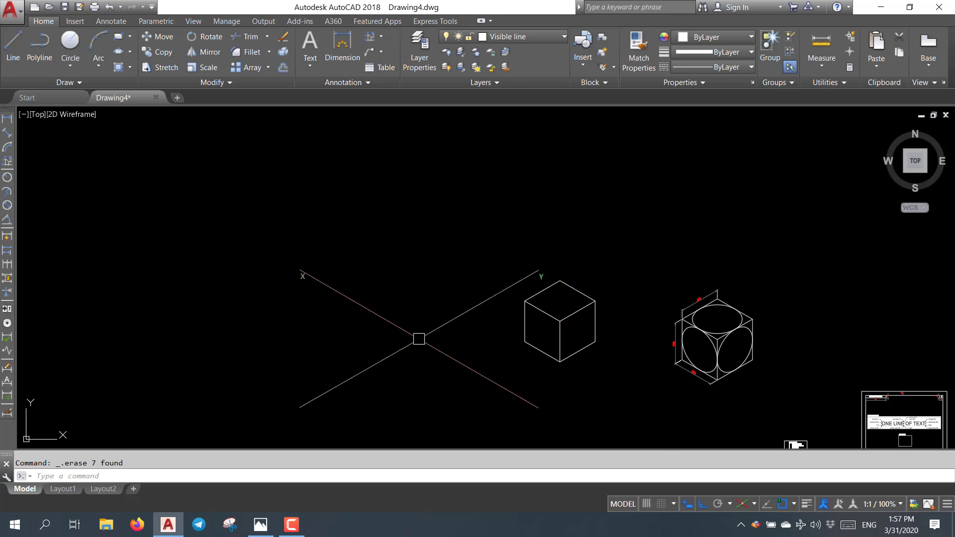
Draw a closed top rhombus with four 100-unit sides
click(13, 47)
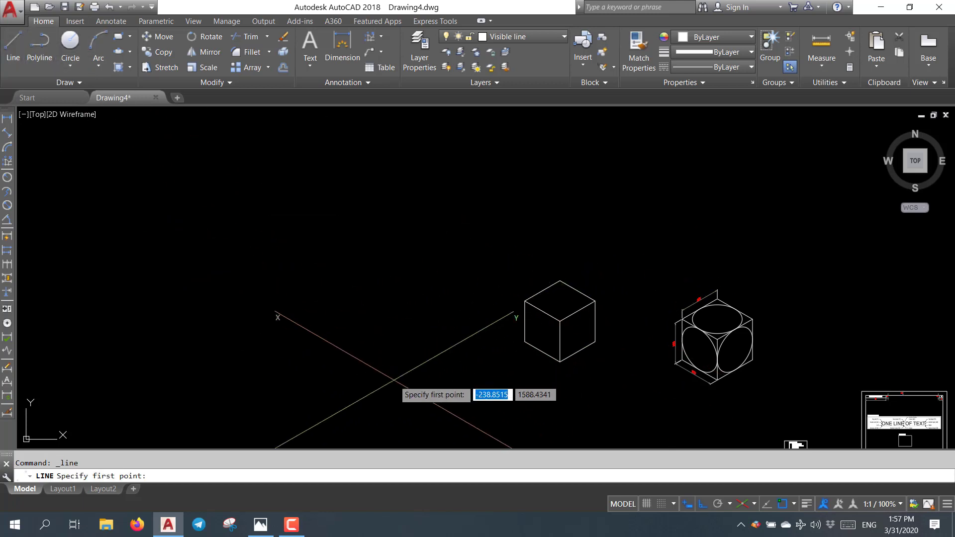
click(395, 364)
text(100)
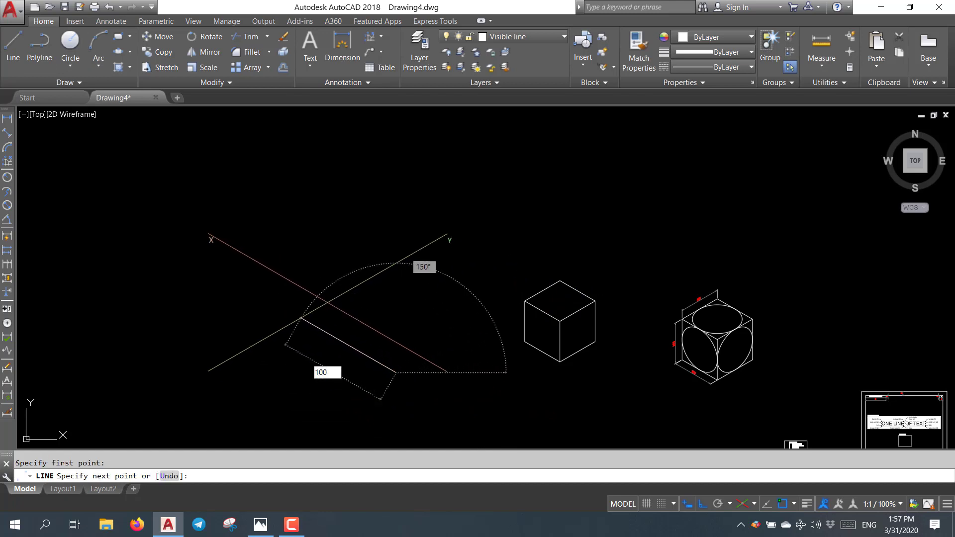
key(Return)
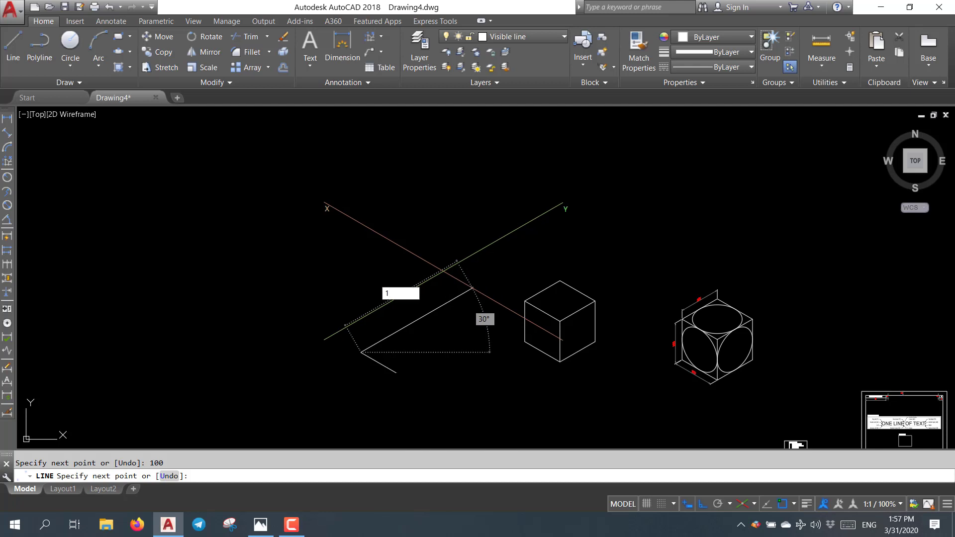
text(00)
key(Return)
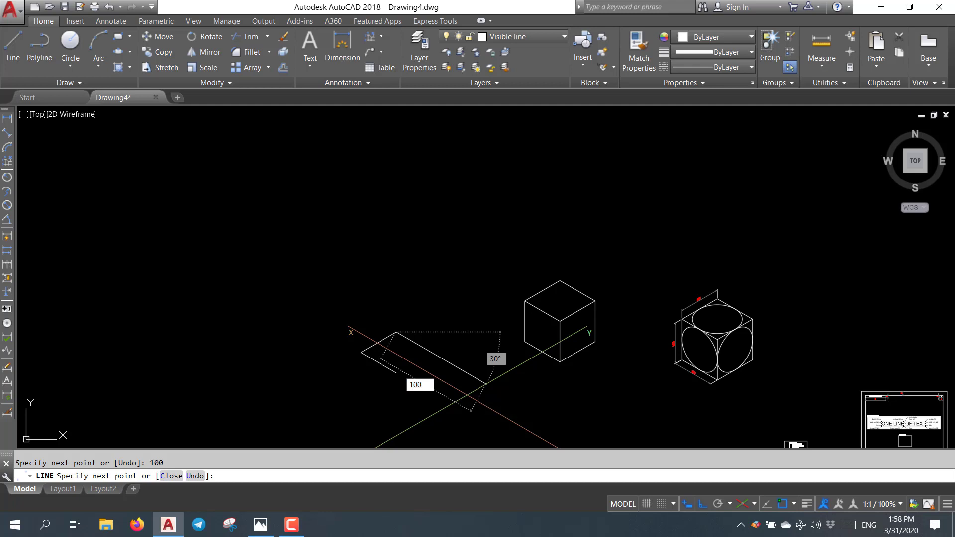
key(Return)
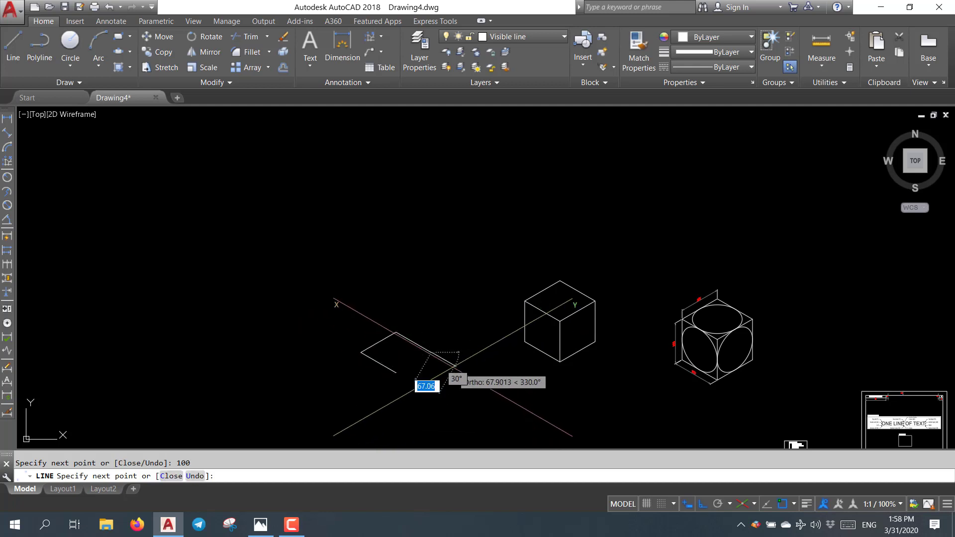
text(100)
key(Return)
text(c)
key(Return)
key(Return)
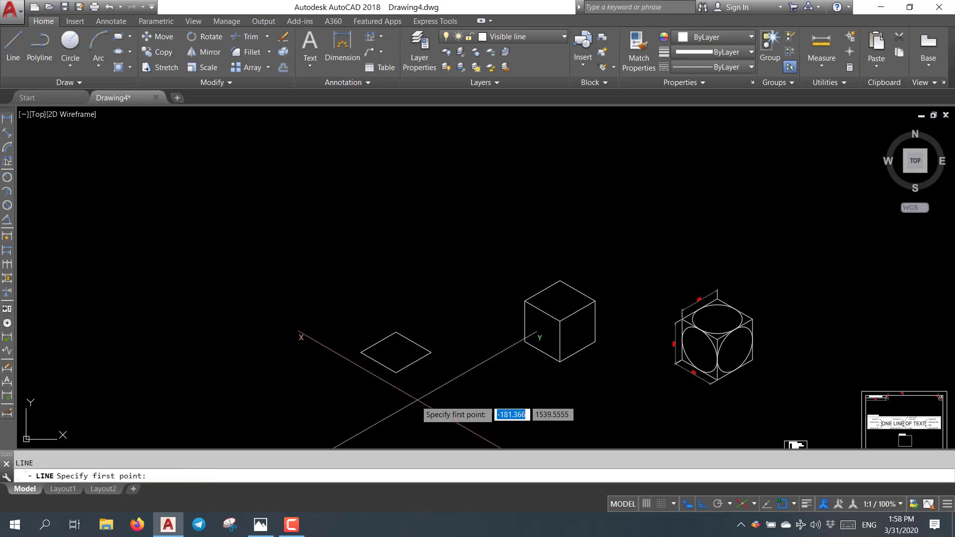
middle_drag(418, 400, 413, 320)
scroll(382, 308, up, 4)
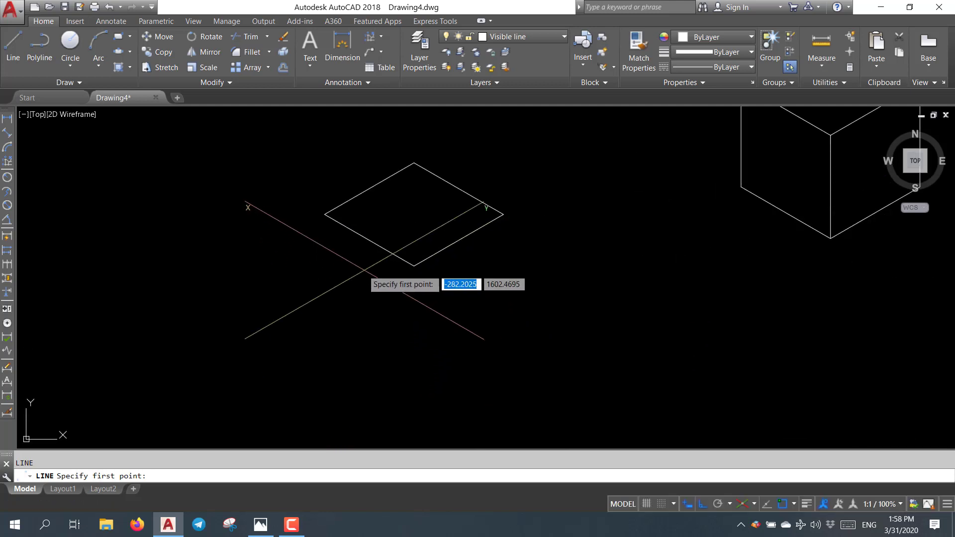
On Isoplane Left, draw the left face's 100-unit edges from the rhombus's left corner
click(324, 214)
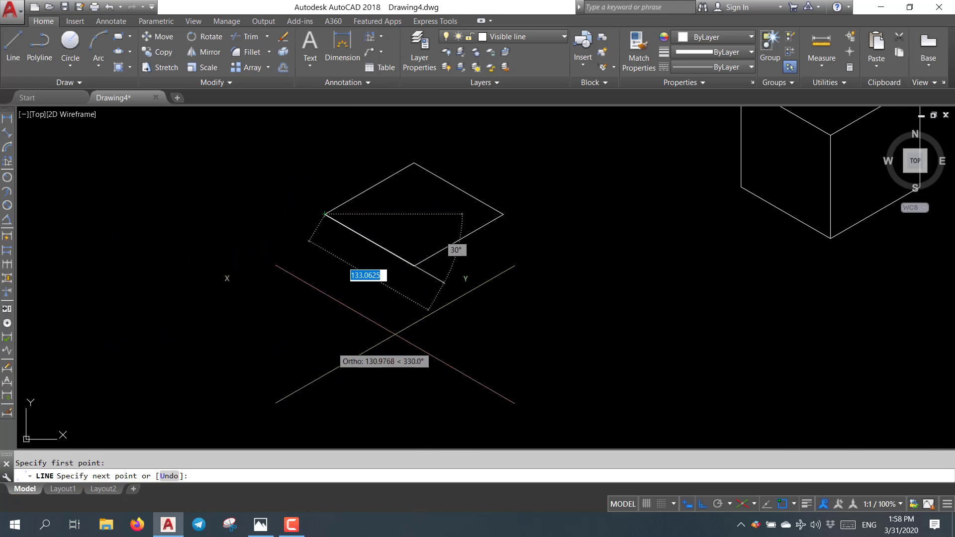
click(754, 505)
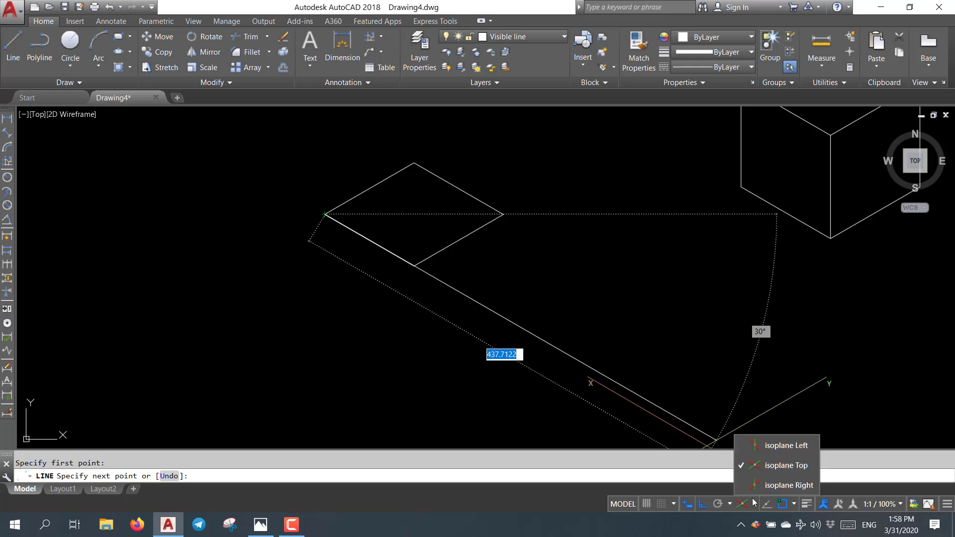
click(751, 447)
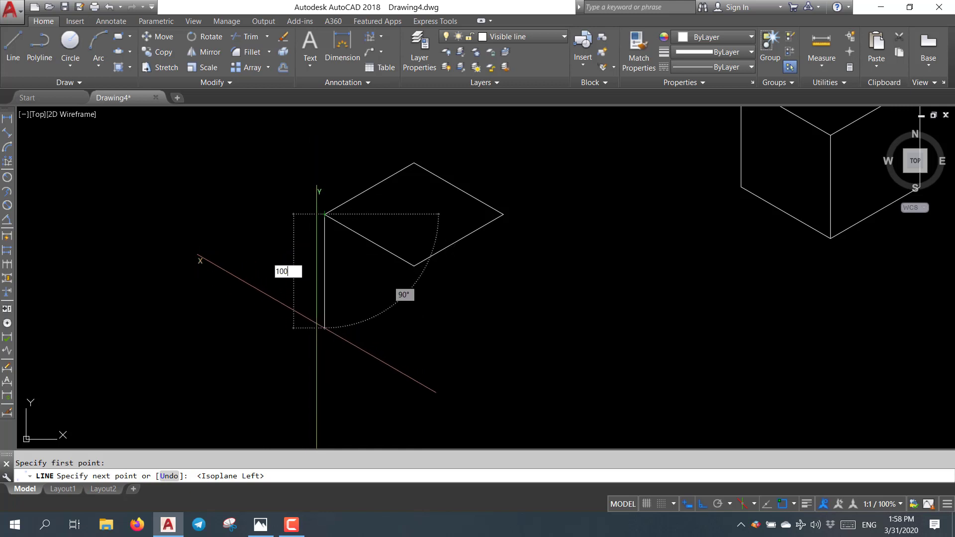
key(Return)
text(100)
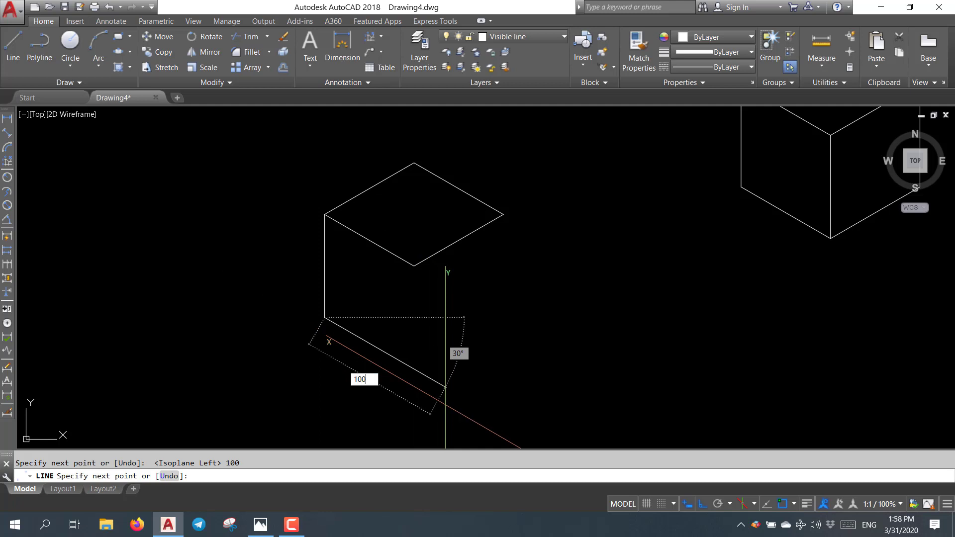
key(Return)
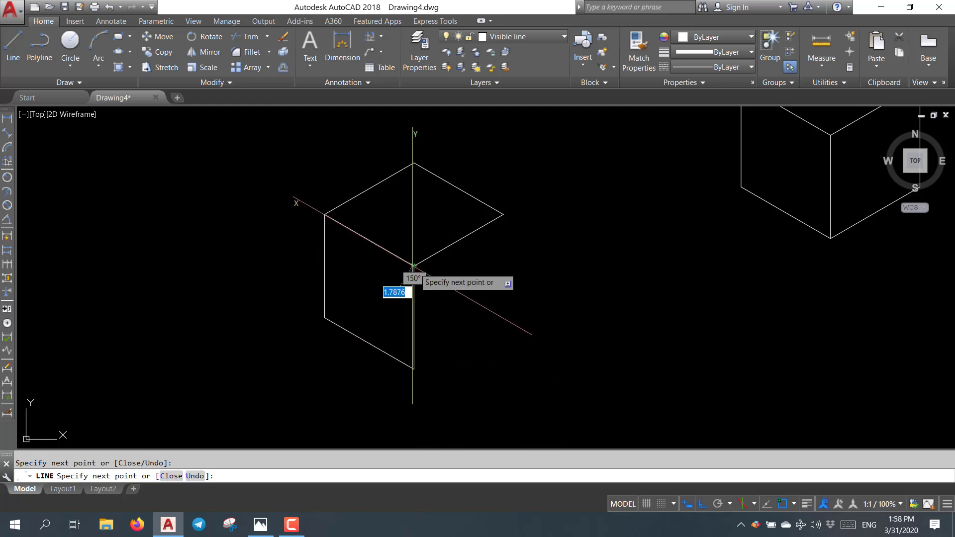
key(Return)
key(Return)
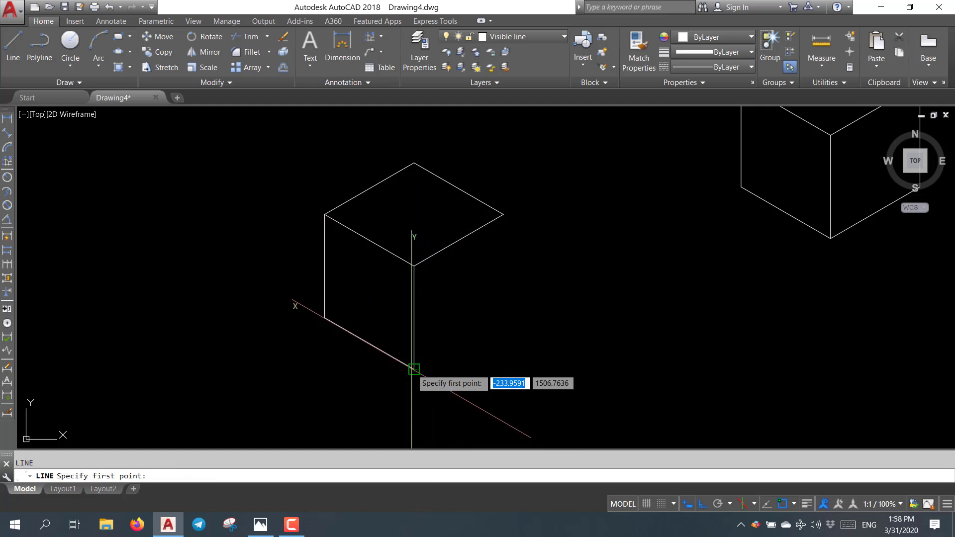
On Isoplane Right, draw a 100-unit edge and a vertical edge closing the right face
click(414, 369)
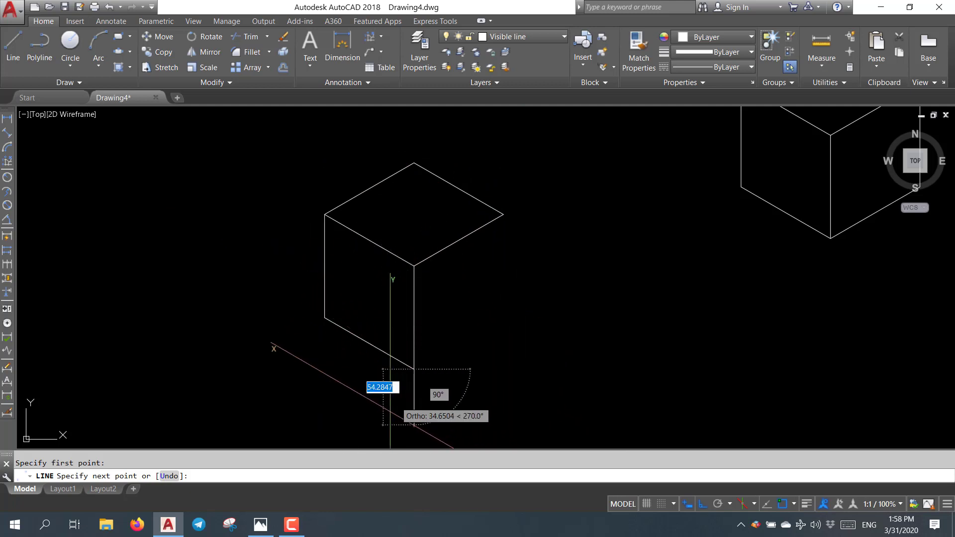
click(755, 504)
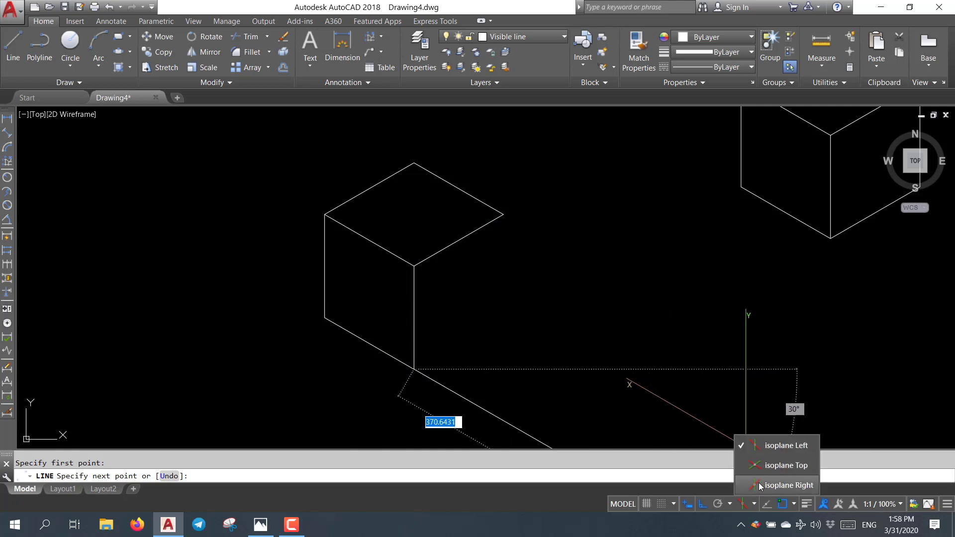
click(760, 486)
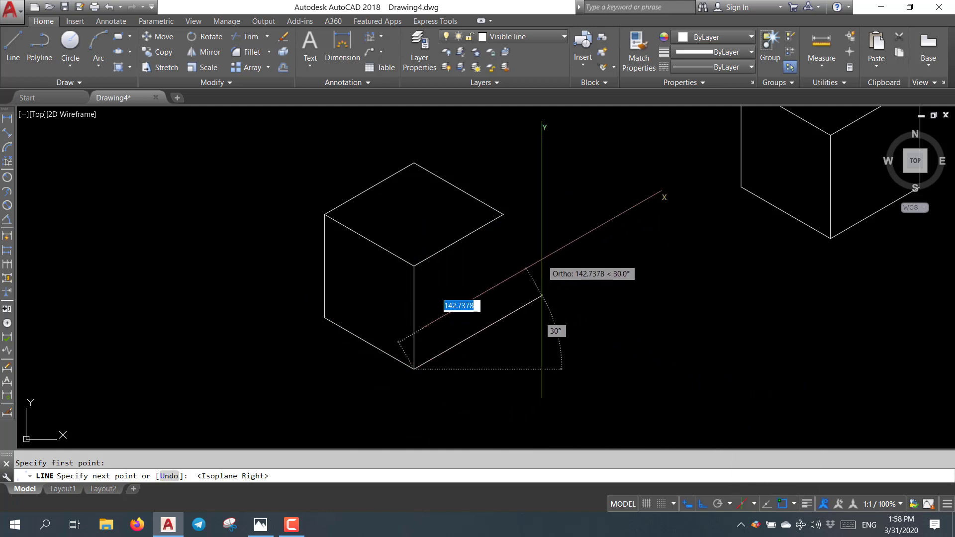
key(Return)
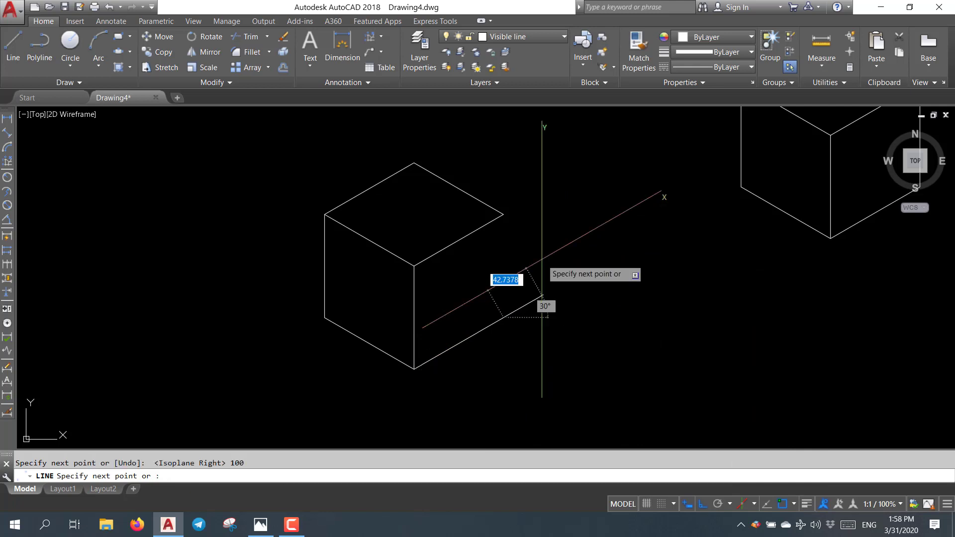
click(503, 214)
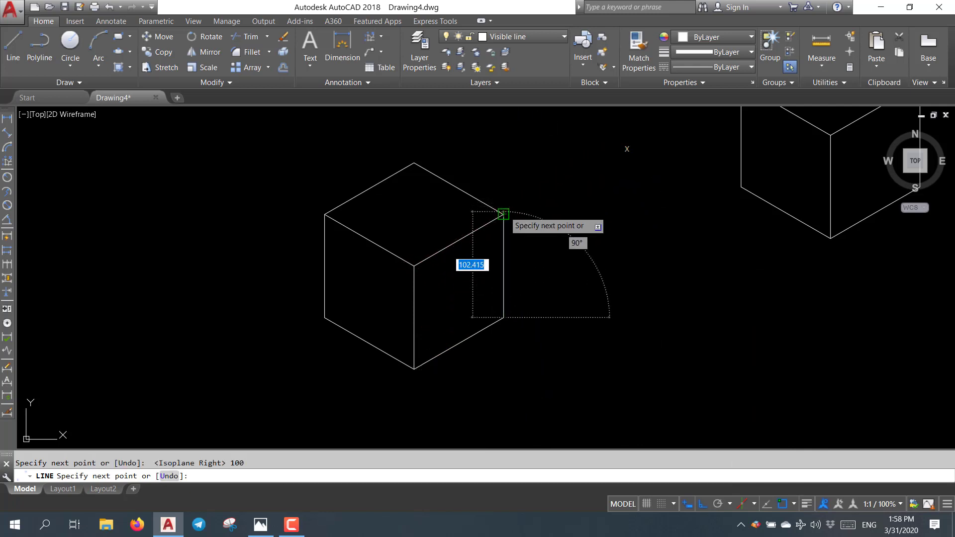
key(Return)
scroll(549, 165, down, 4)
Window-select the middle cube and delete it
middle_drag(572, 160, 497, 280)
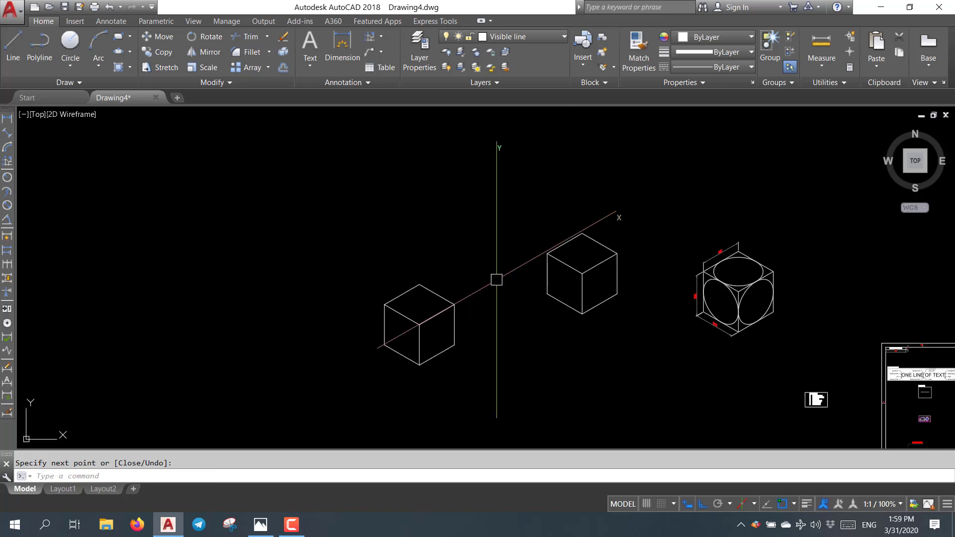
click(518, 210)
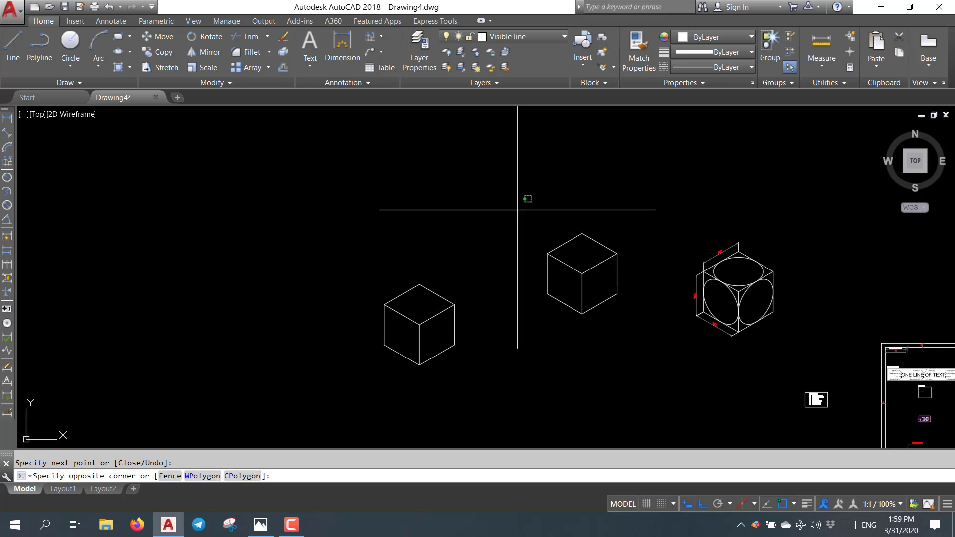
click(658, 354)
key(Delete)
Move the plain left cube to a new spot beside the ellipse-faced cube
click(342, 249)
click(470, 410)
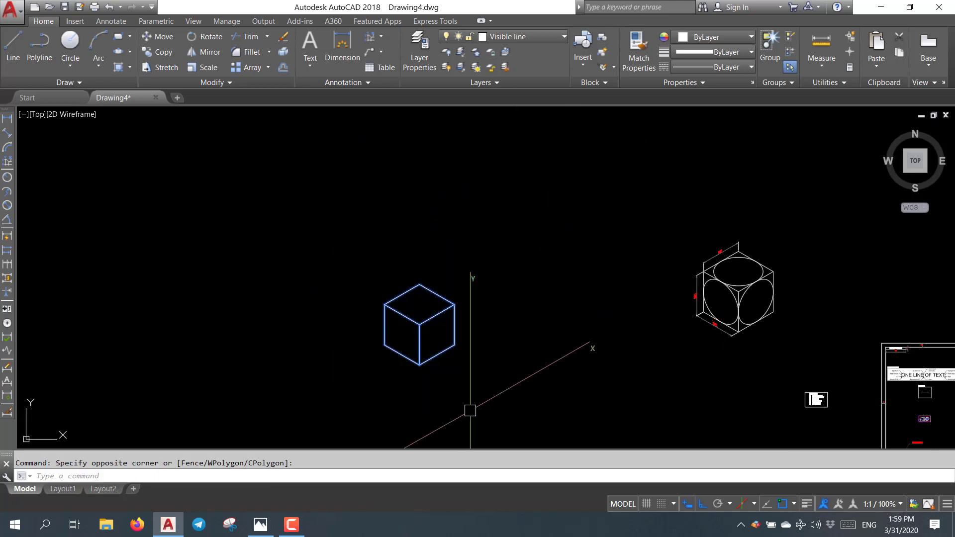
key(m)
key(space)
click(467, 376)
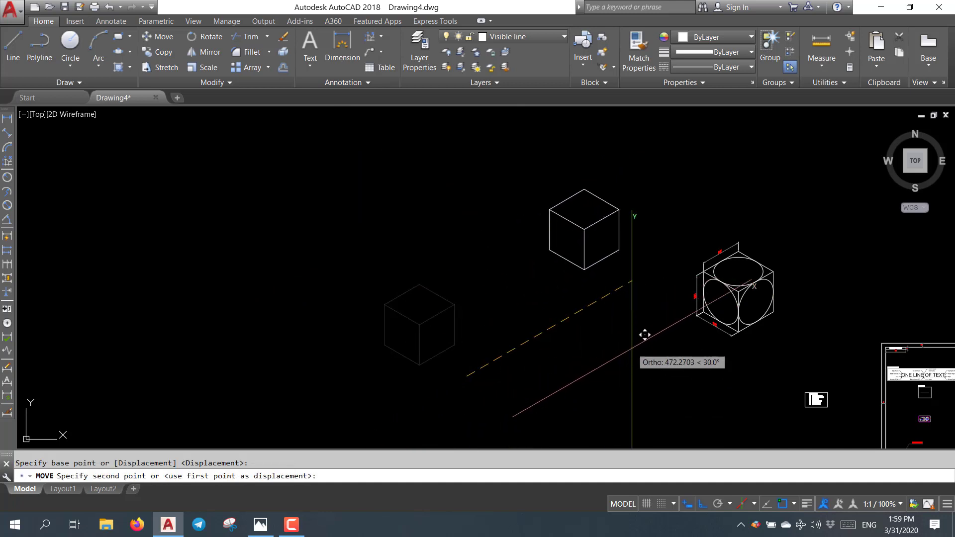
click(632, 351)
scroll(616, 288, up, 2)
mouse_move(593, 330)
middle_down()
mouse_move(582, 337)
mouse_move(571, 320)
mouse_move(525, 326)
middle_up()
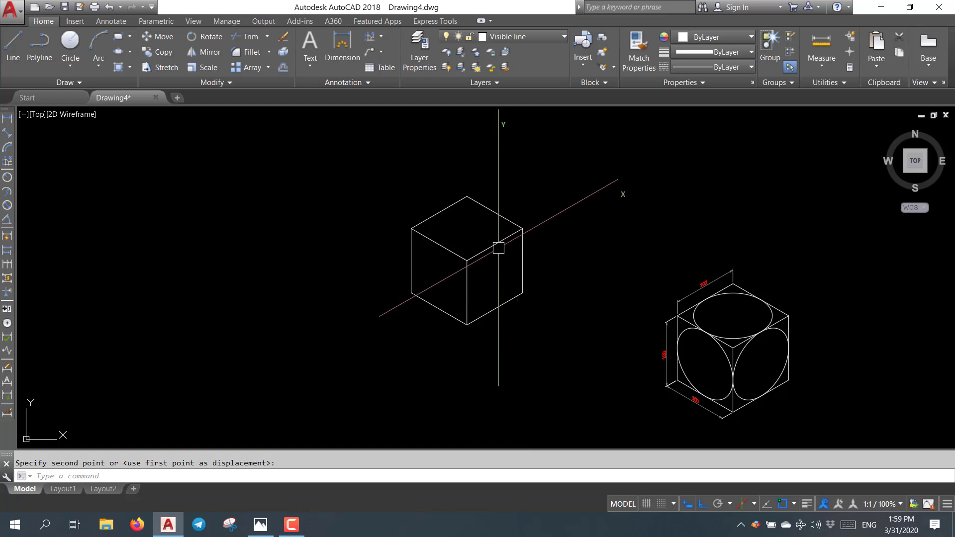
scroll(463, 274, up, 2)
scroll(489, 278, up, 2)
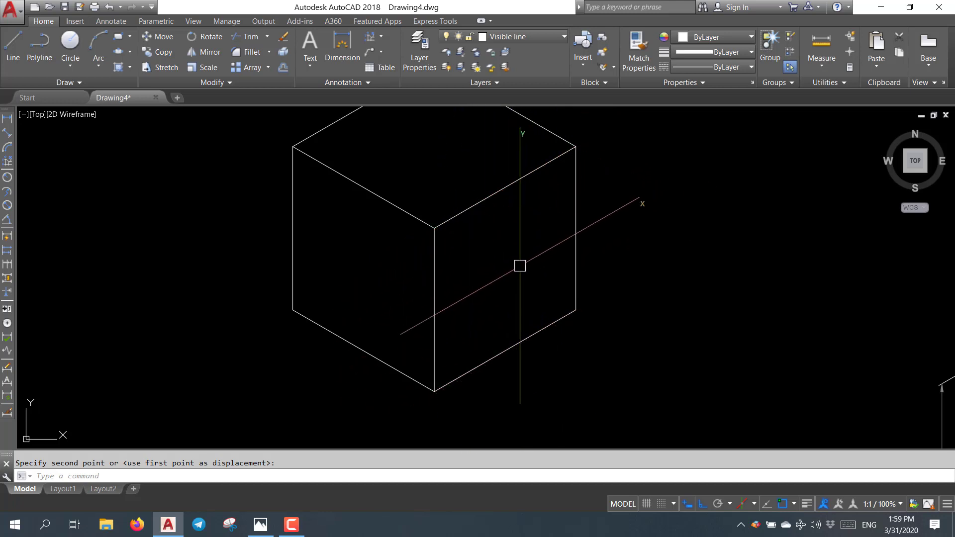
scroll(518, 264, down, 3)
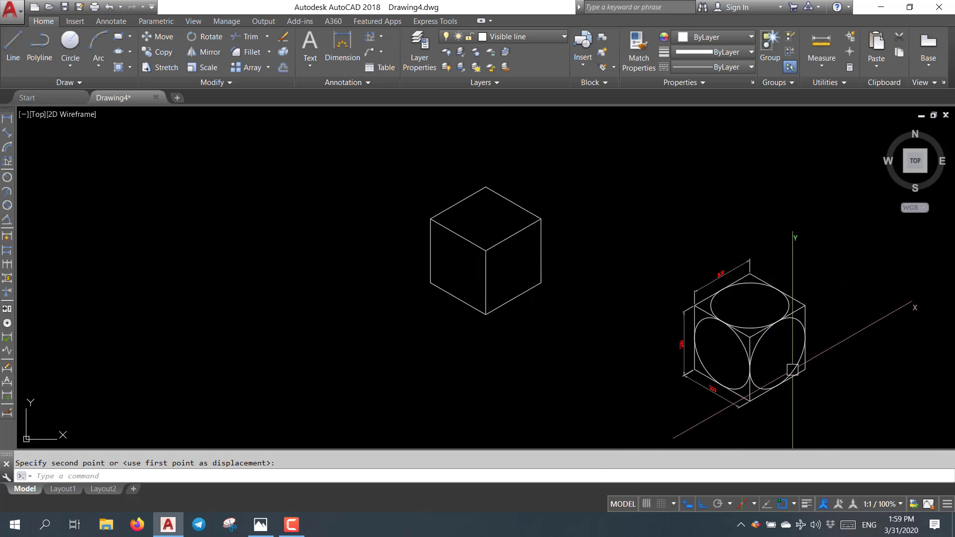
middle_drag(823, 401, 763, 362)
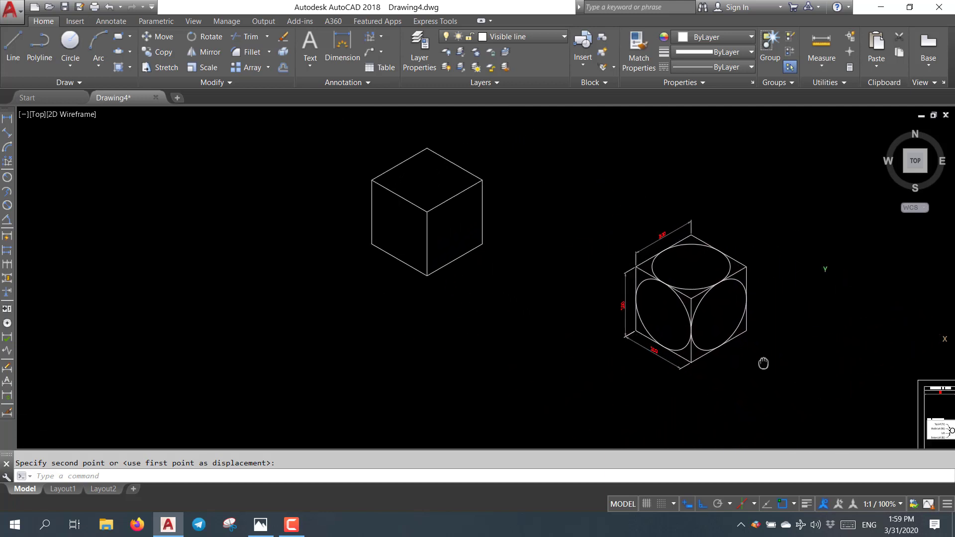
scroll(728, 321, up, 2)
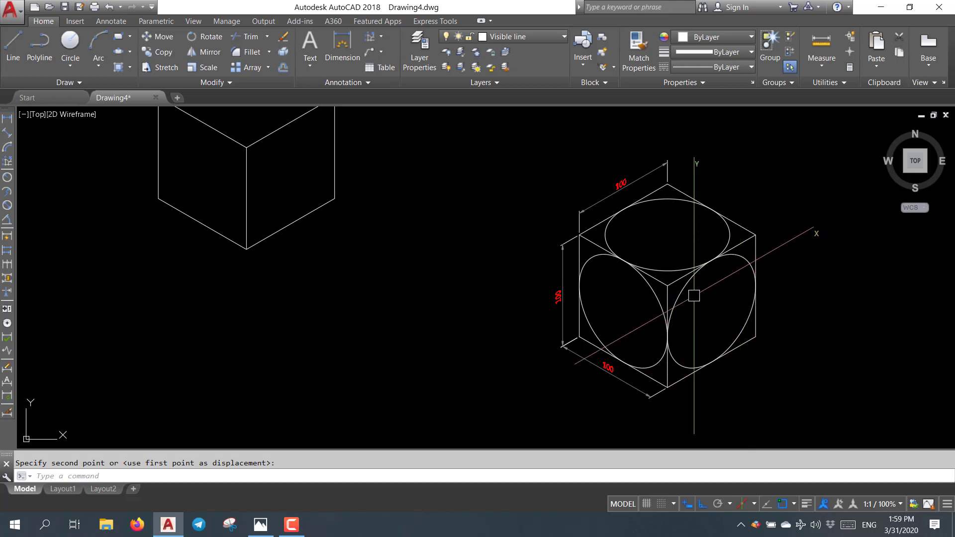
scroll(693, 297, down, 2)
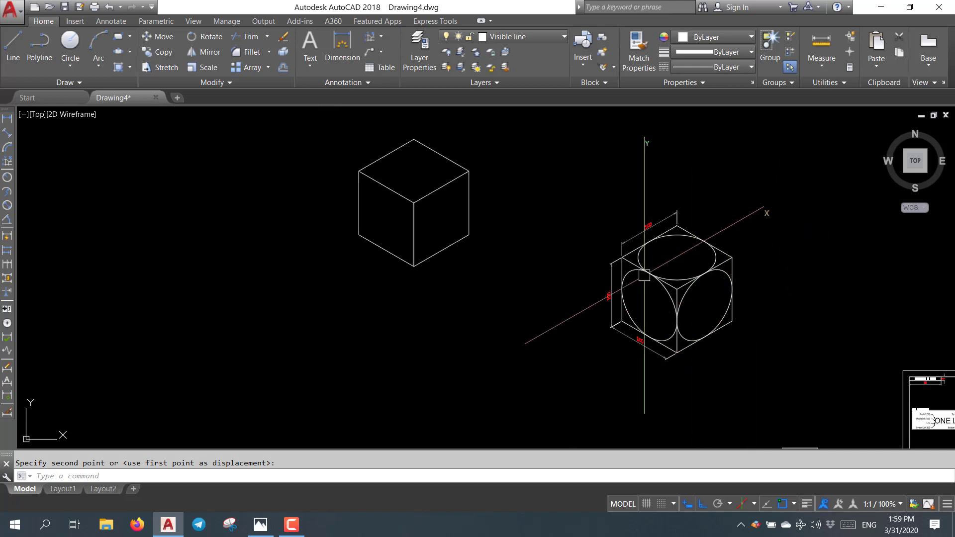
middle_drag(485, 230, 531, 292)
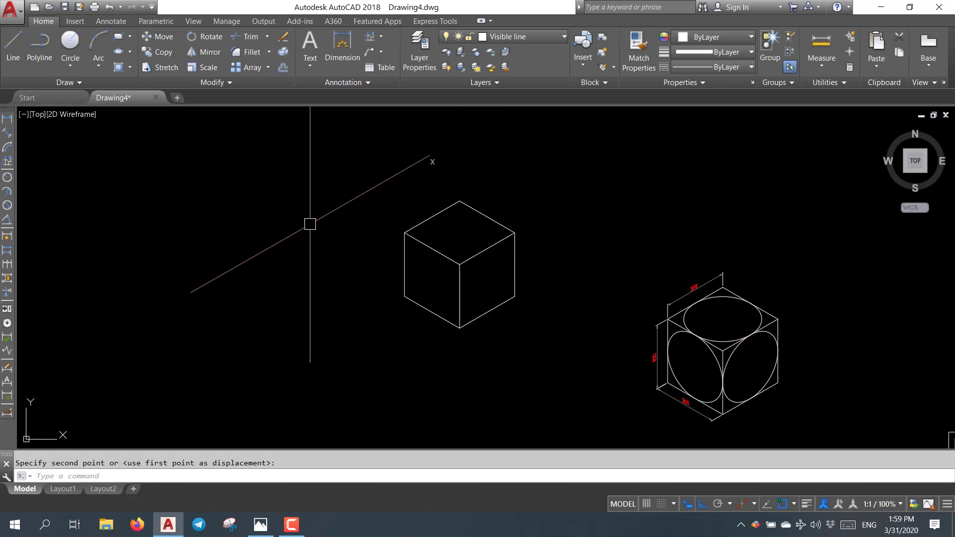
Draw a radius-50 isocircle centred midway between the right face's opposite corners
click(130, 51)
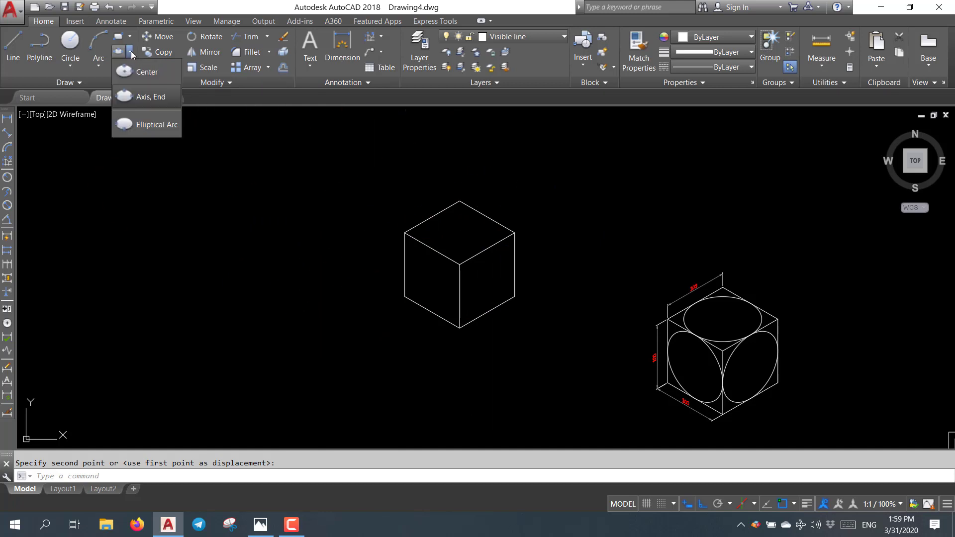
click(147, 100)
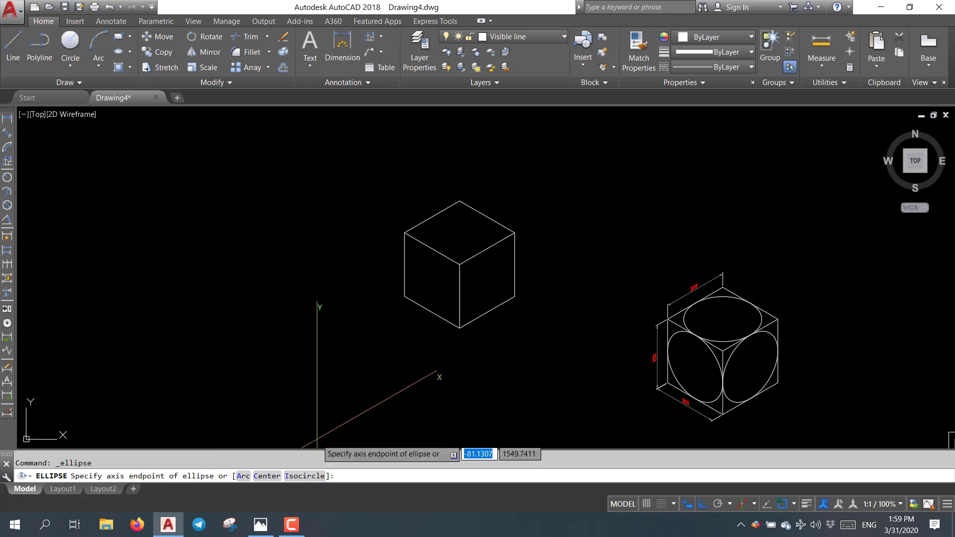
click(309, 477)
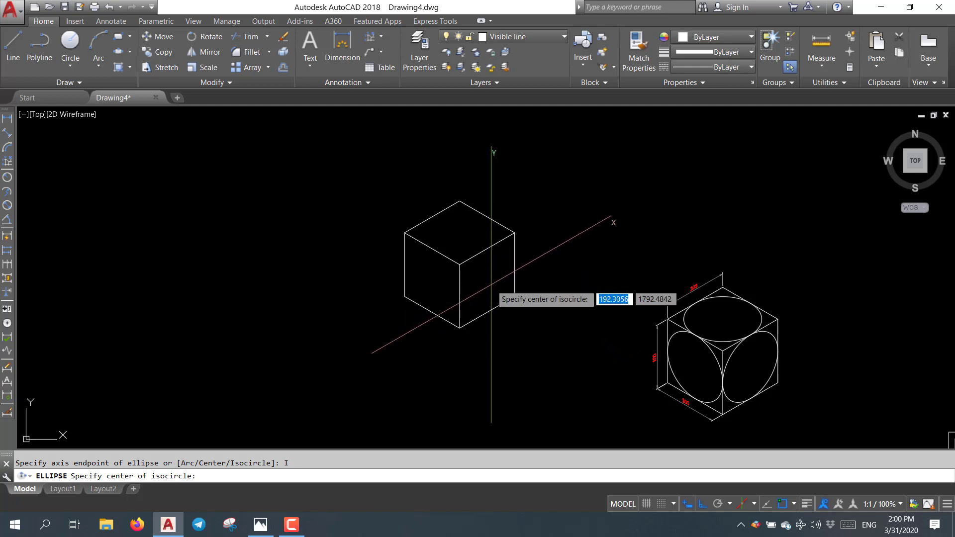
shift+right_click(491, 286)
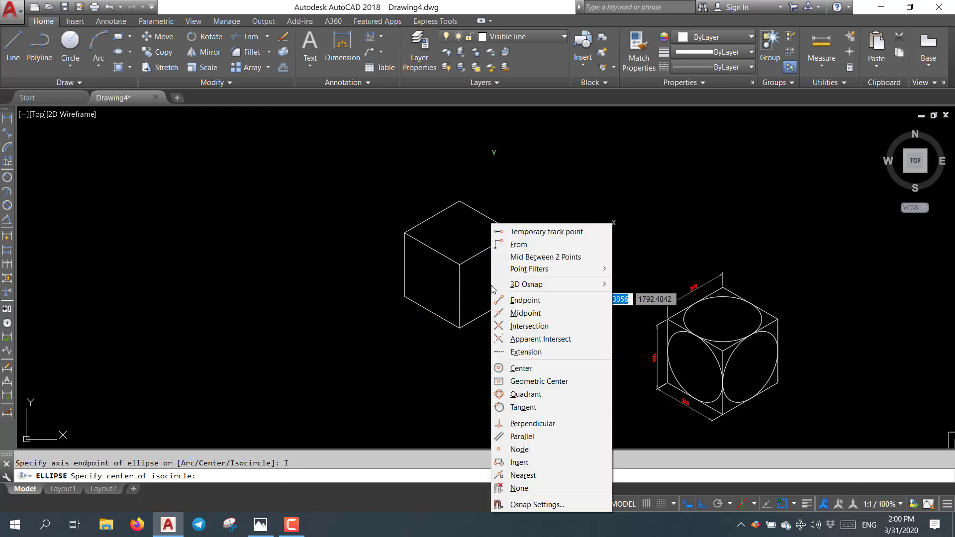
click(543, 256)
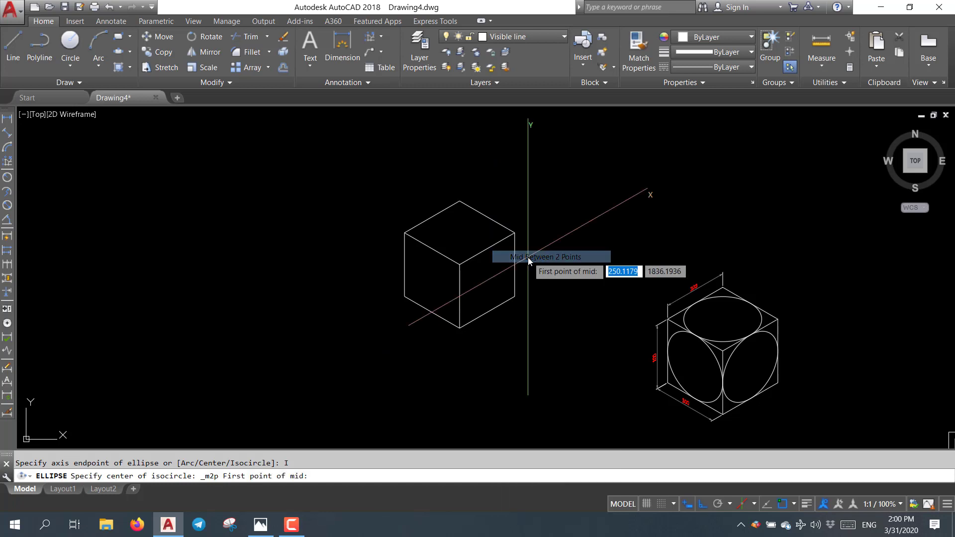
click(515, 232)
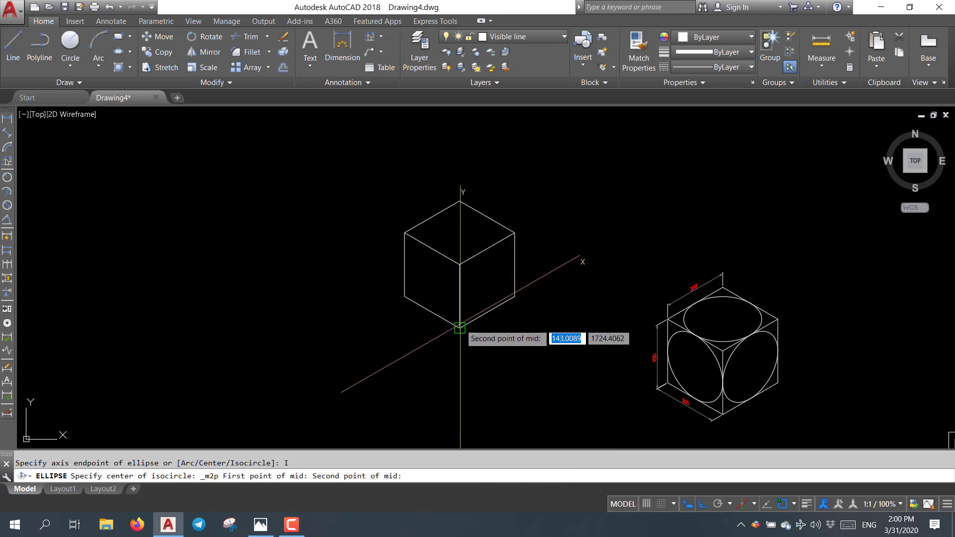
click(459, 328)
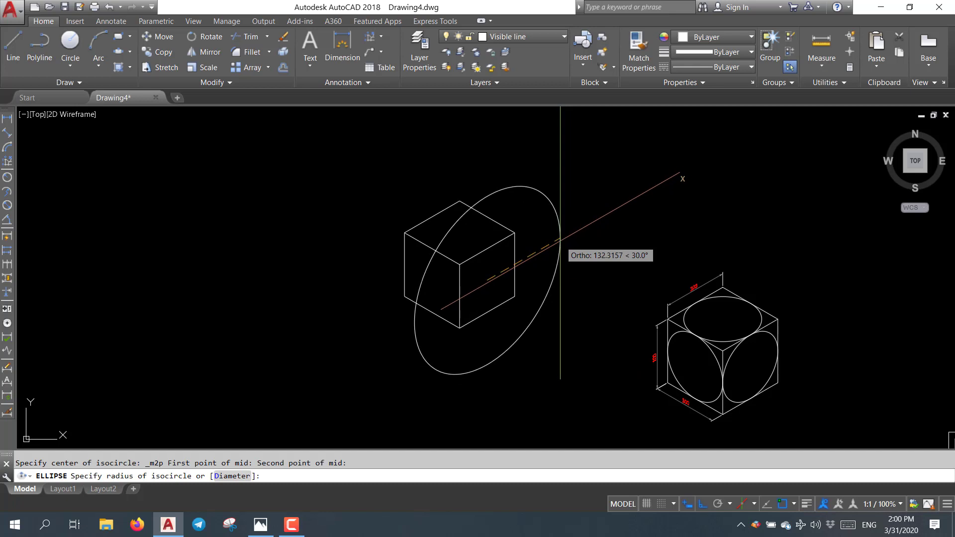
text(50)
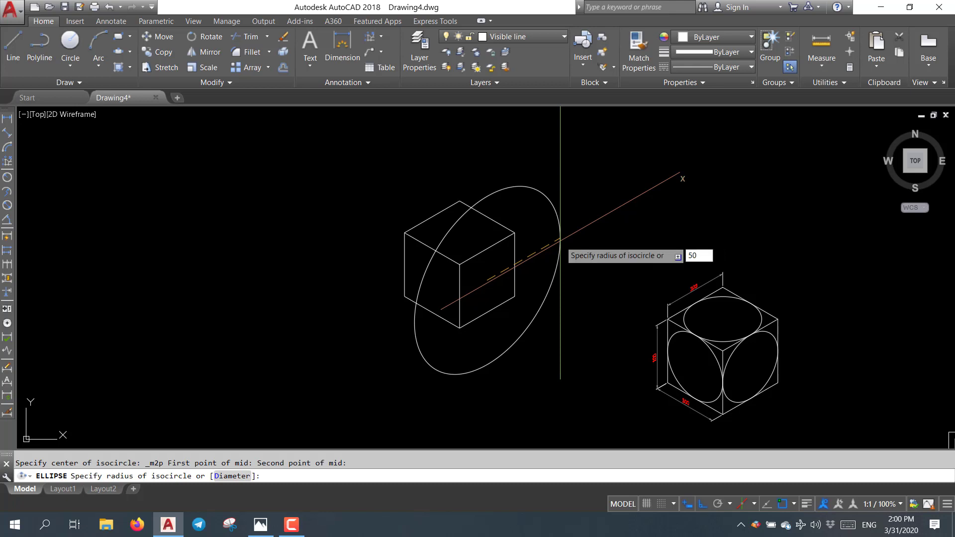
key(Return)
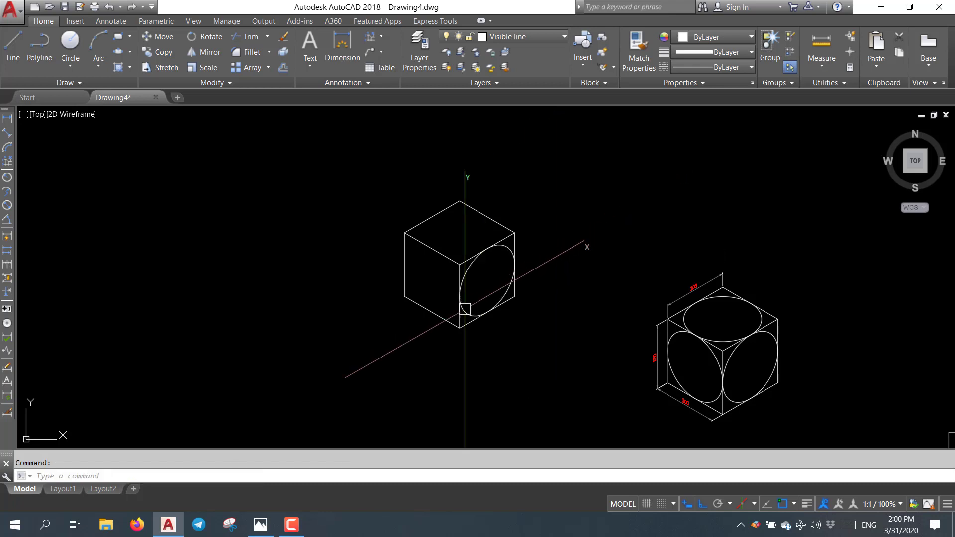
scroll(487, 274, up, 2)
middle_drag(487, 273, 519, 289)
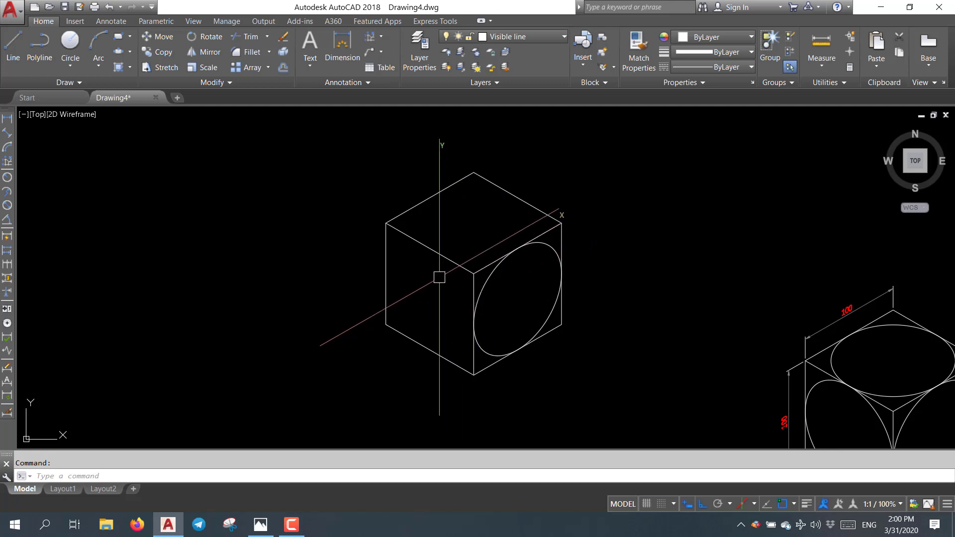
On Isoplane Left, draw a radius-50 isocircle centred midway between the left face's corners
click(754, 505)
click(753, 448)
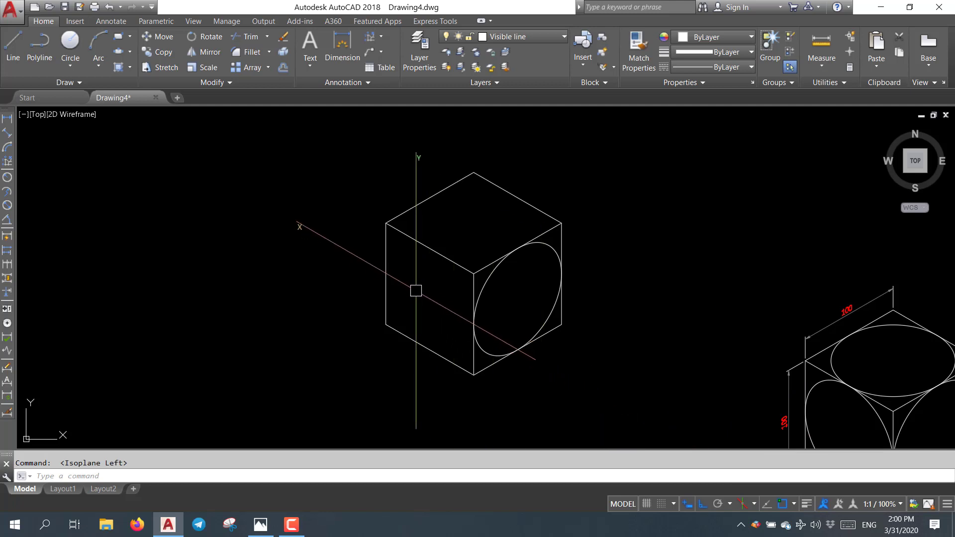
click(130, 53)
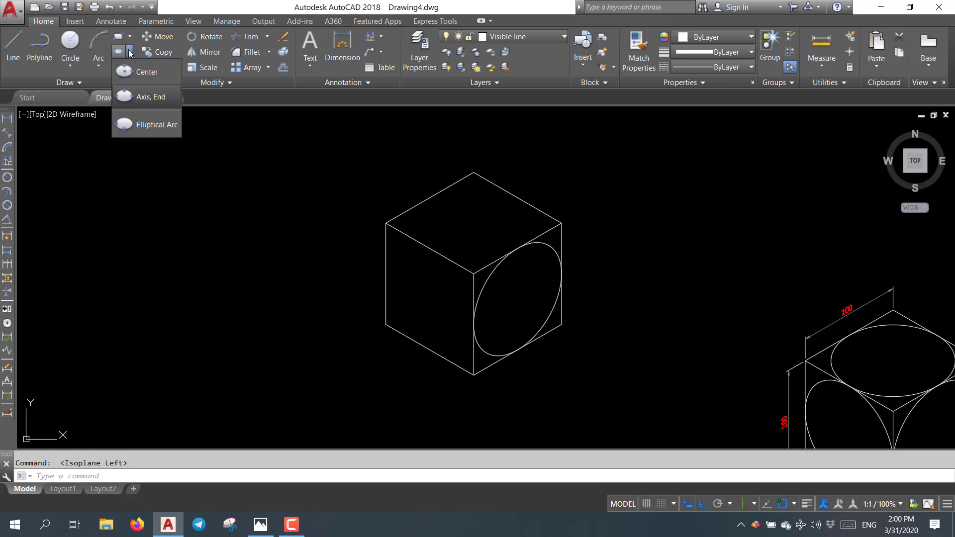
click(139, 106)
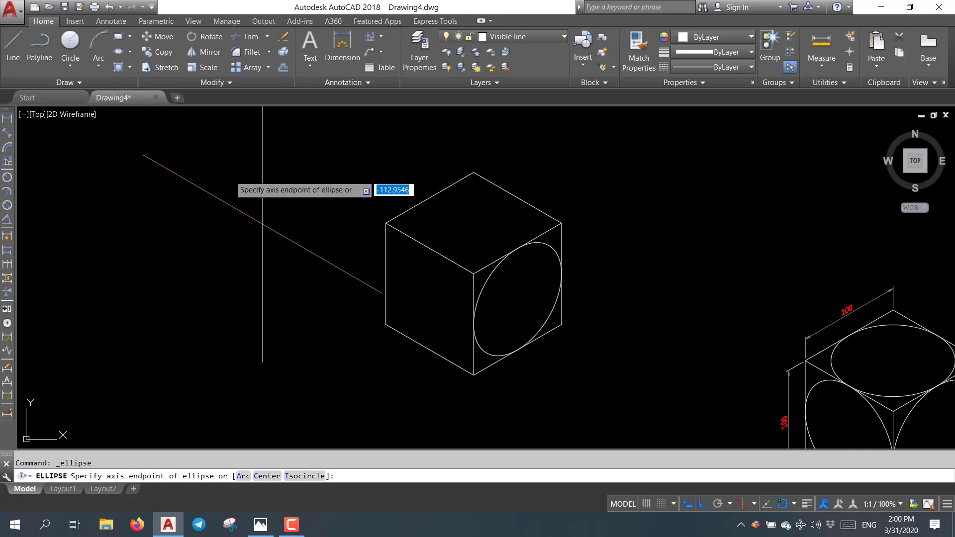
click(305, 477)
shift+right_click(433, 313)
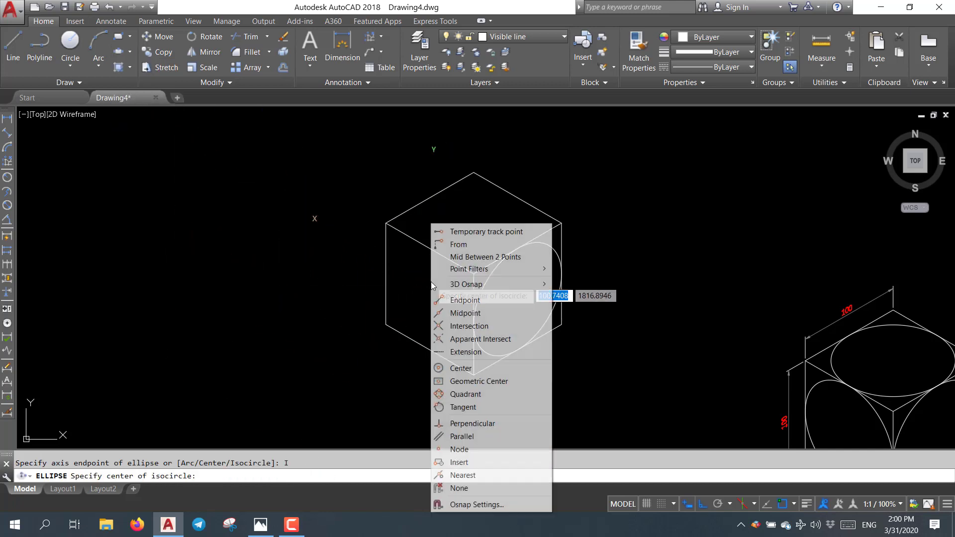
click(467, 258)
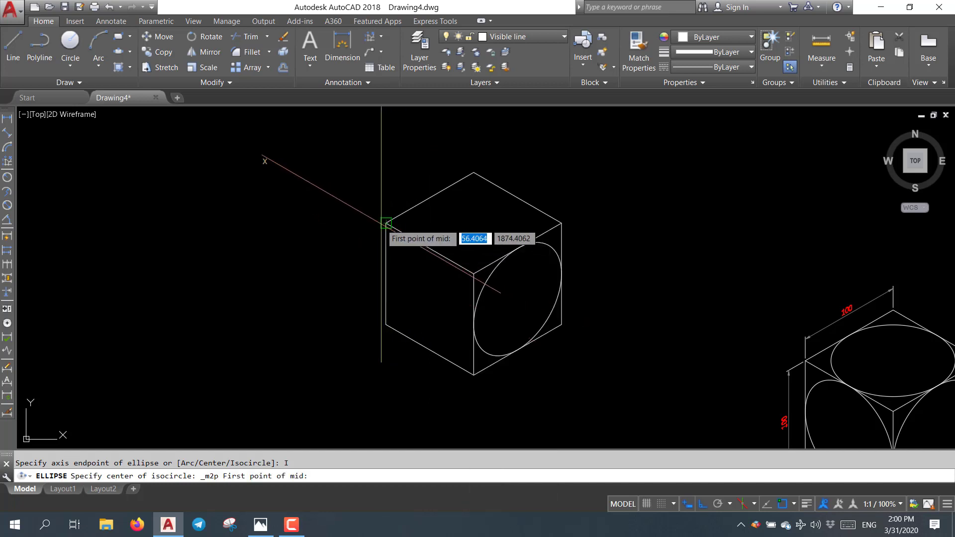
click(385, 224)
click(473, 374)
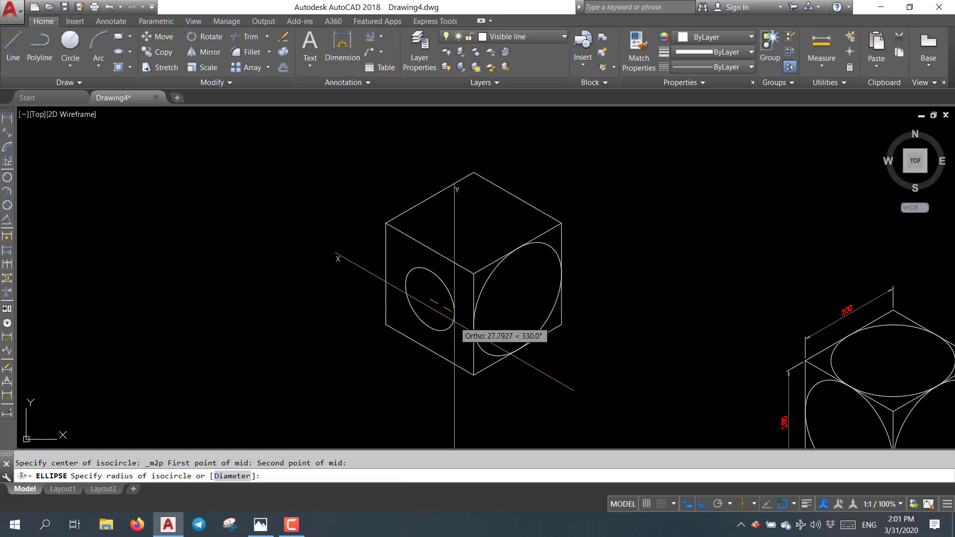
text(50)
key(Return)
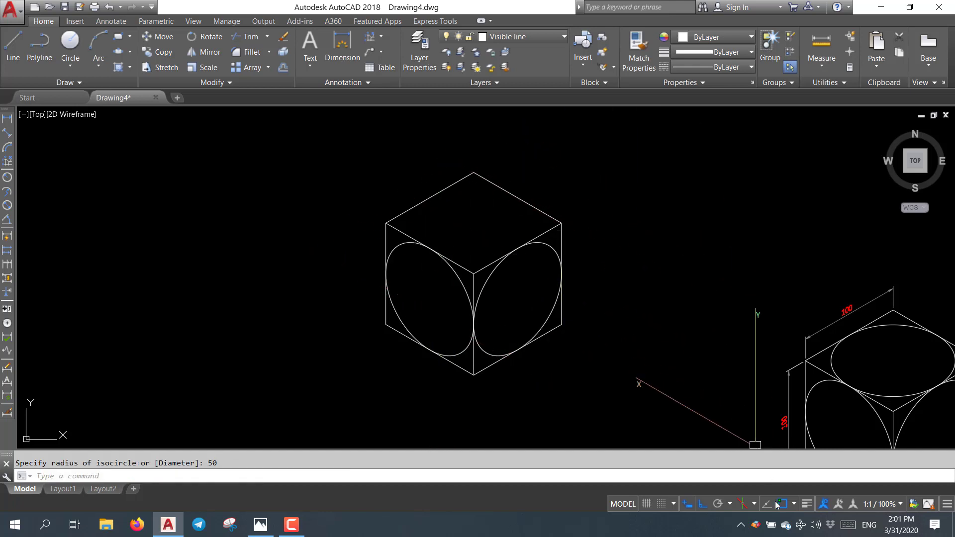
click(754, 505)
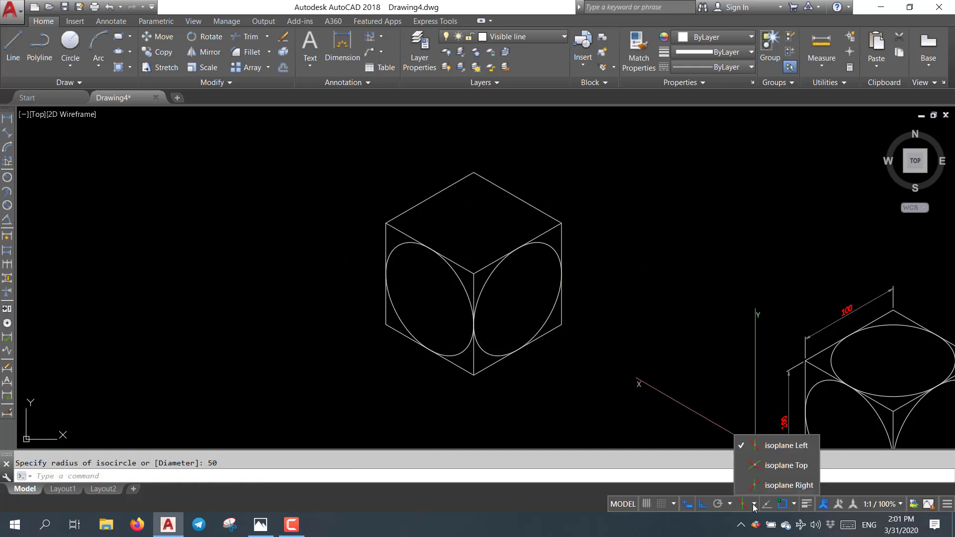
On Isoplane Top, draw a radius-50 isocircle centred midway between the top face's corners
click(754, 467)
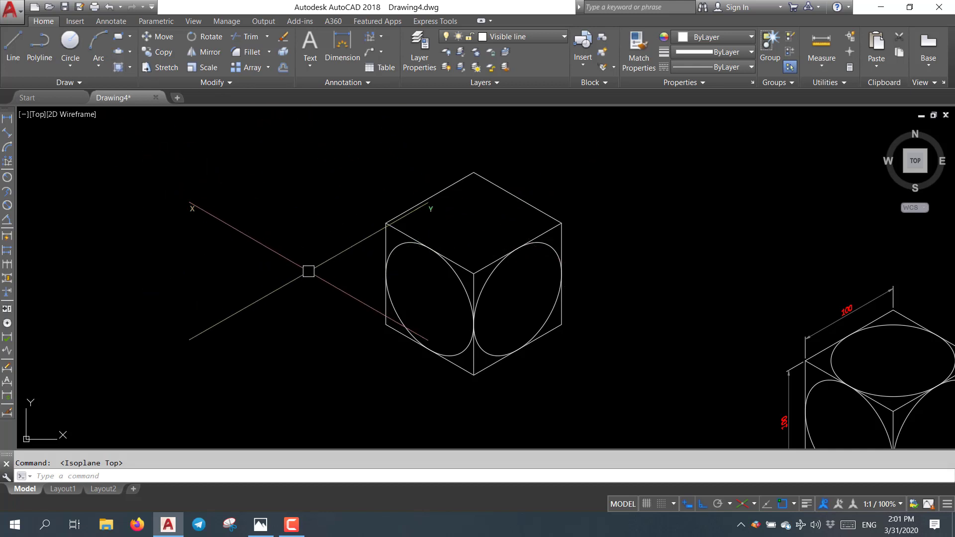
text(EL)
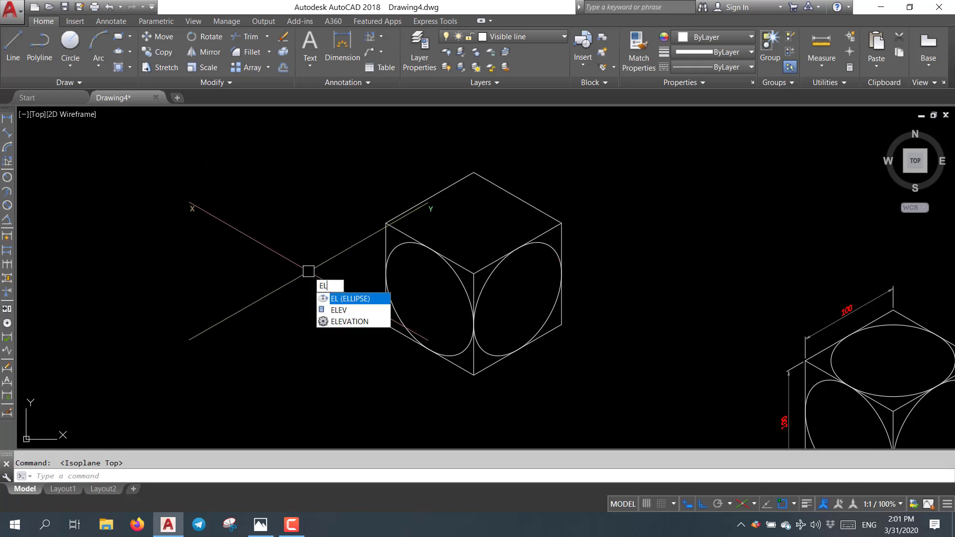
key(Return)
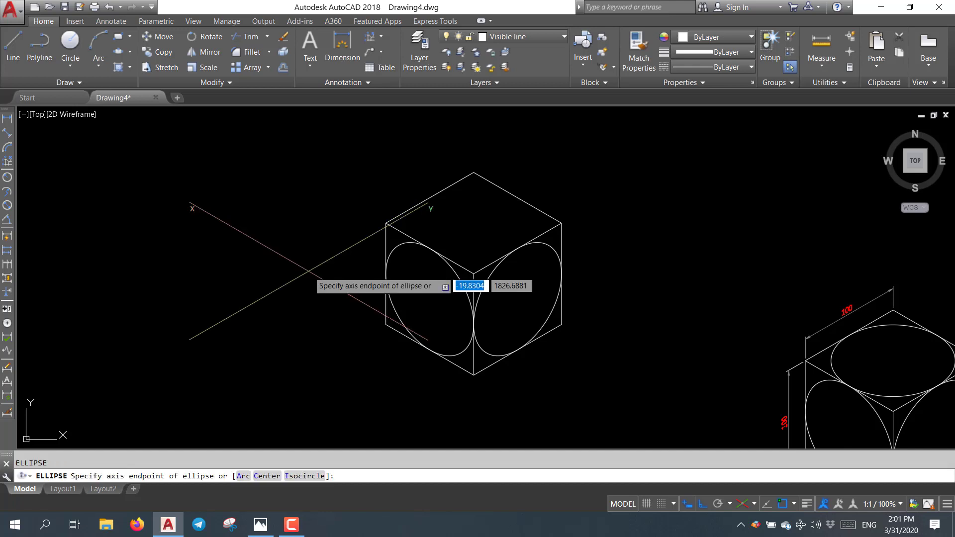
text(i)
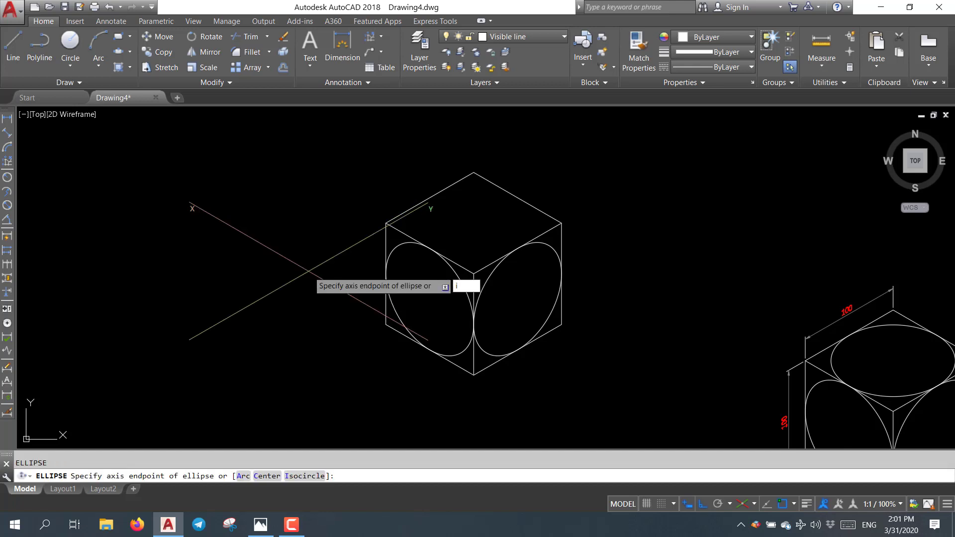
key(Return)
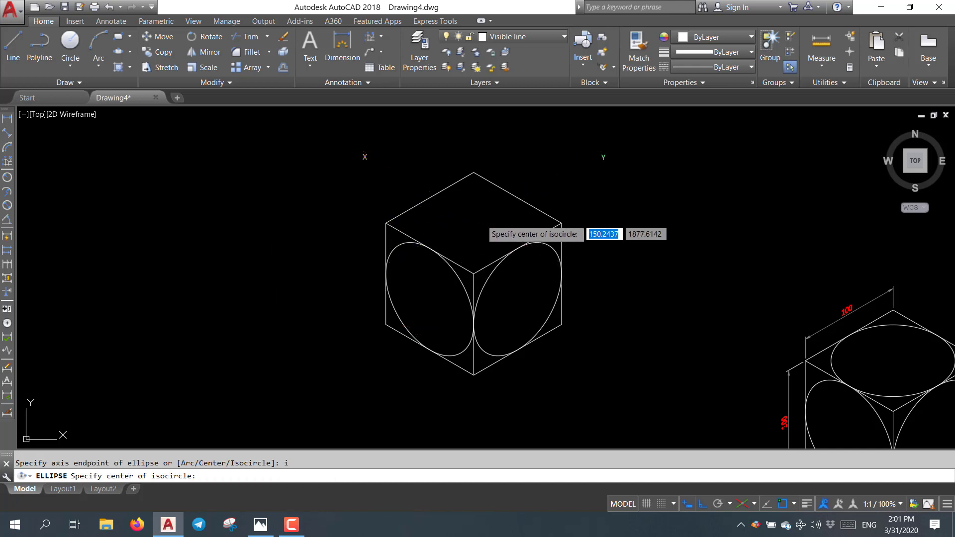
shift+right_click(482, 222)
click(523, 253)
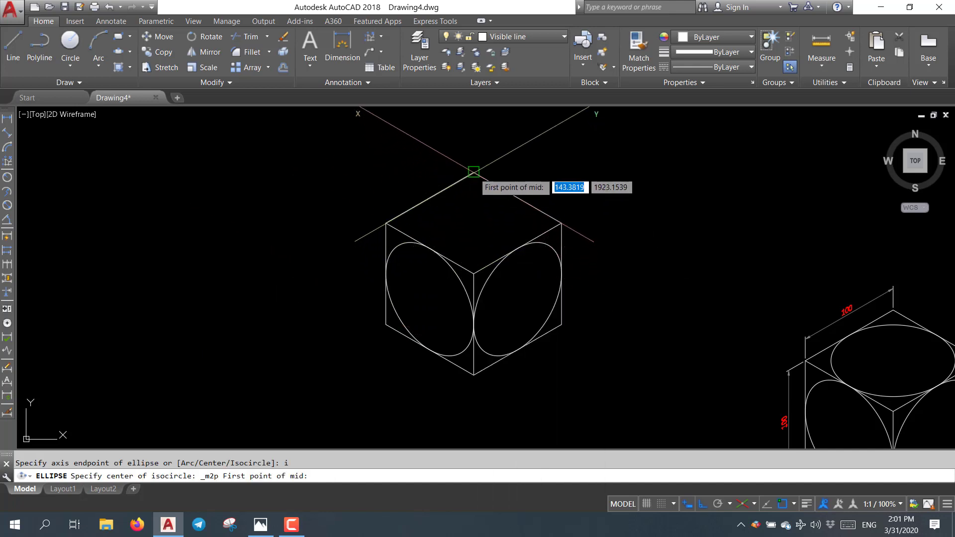
click(473, 172)
click(473, 272)
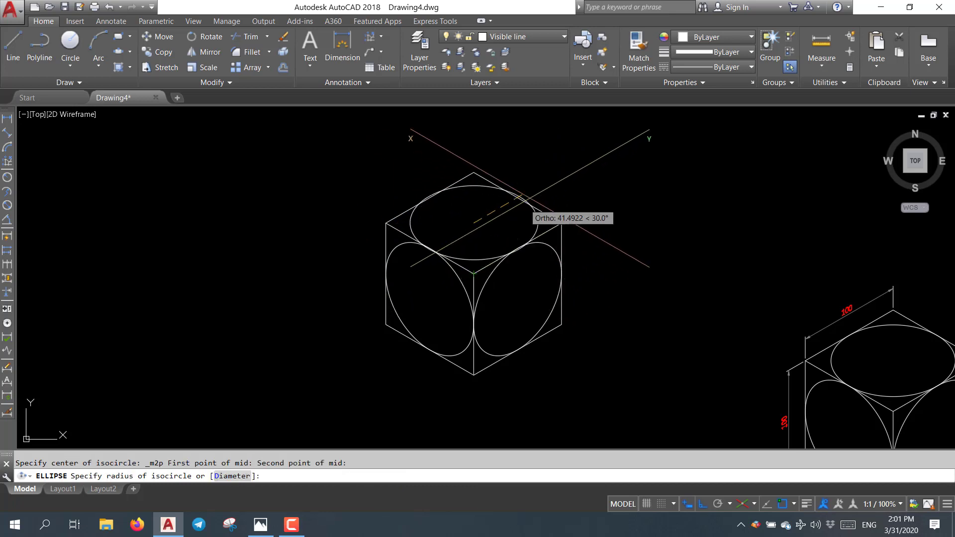
text(50)
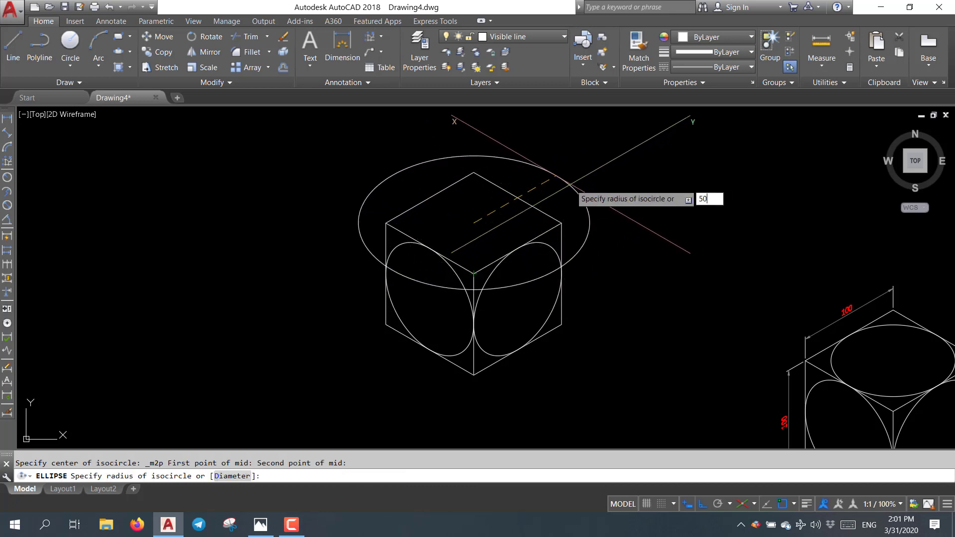
key(Return)
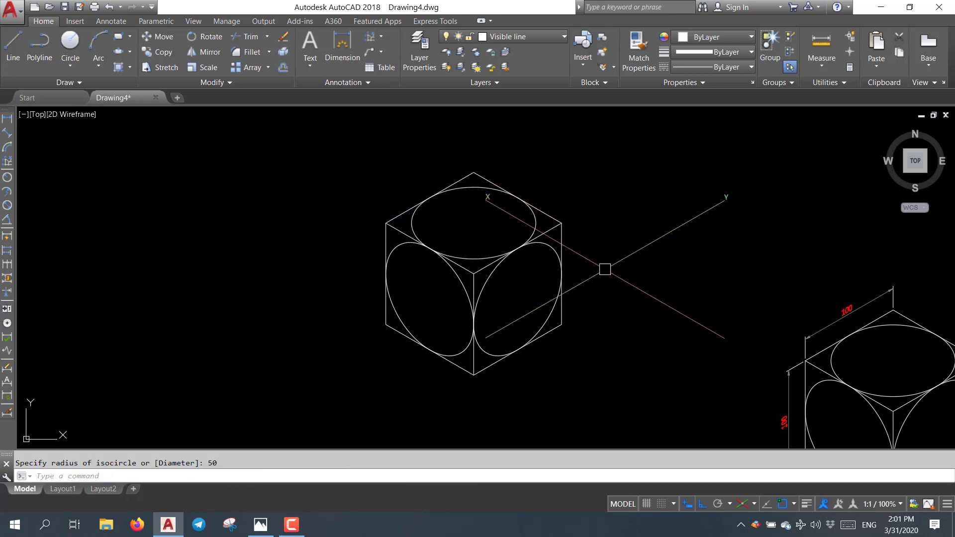
Zoom and pan the view to show both cubes
scroll(607, 268, down, 2)
middle_drag(618, 315, 583, 298)
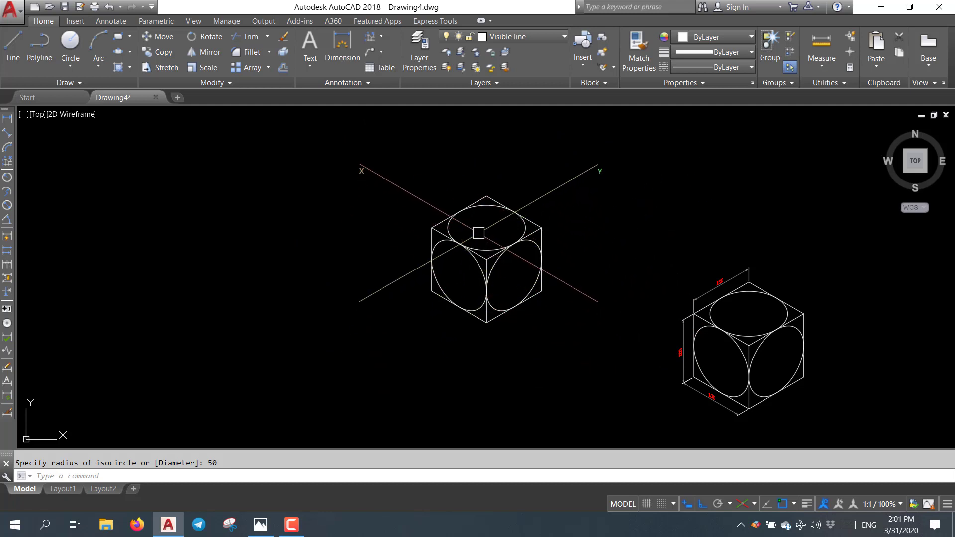
middle_drag(483, 228, 488, 221)
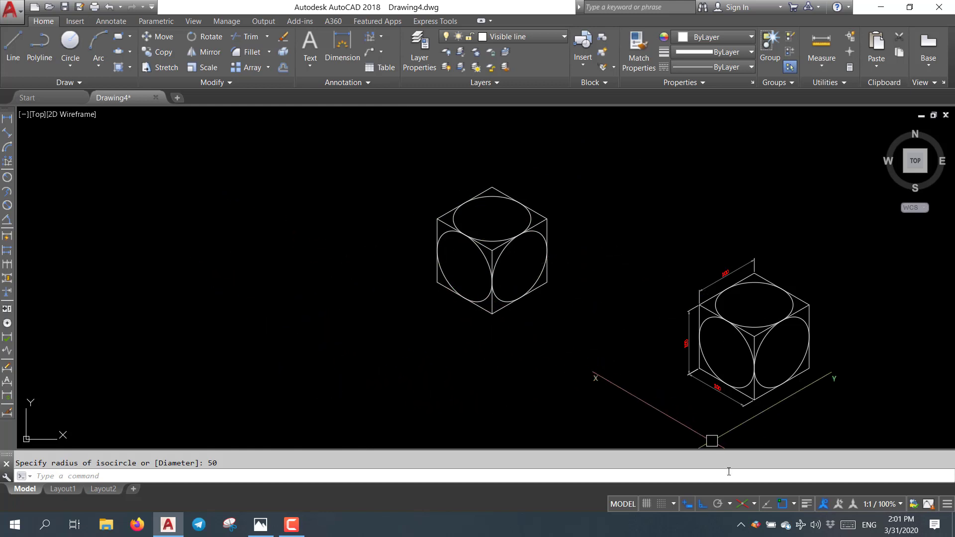
Cycle the isoplanes with the Isodraft list and F5 to Isoplane Right, then toggle Ortho with F8
click(754, 504)
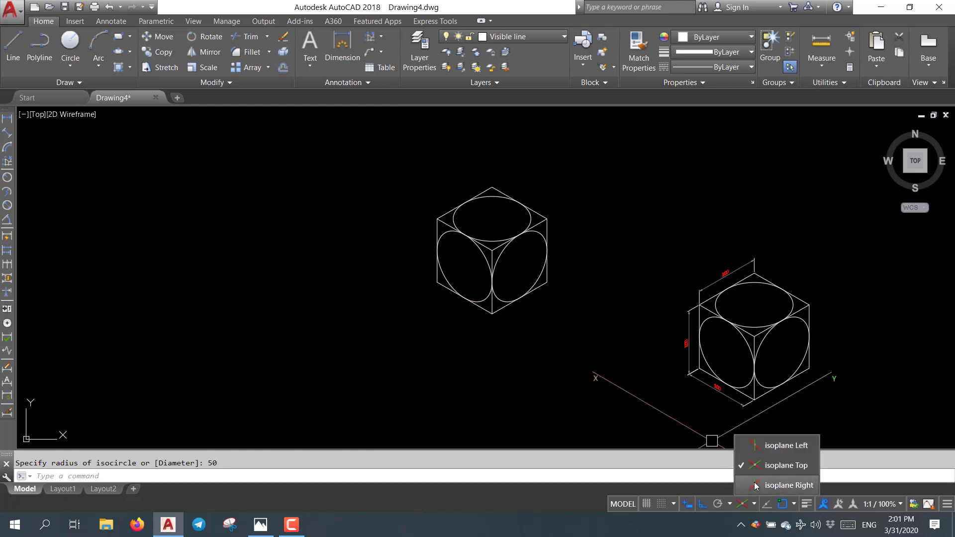
click(756, 487)
click(754, 503)
click(761, 444)
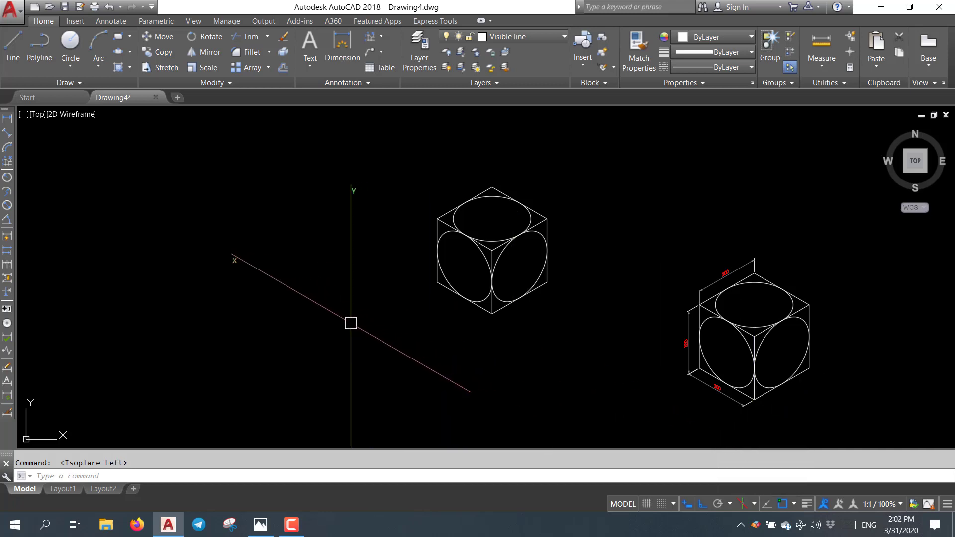
key(F5)
key(F5)
key(F5)
key(F5)
key(F5)
key(F5)
key(F5)
key(F5)
key(F5)
key(F5)
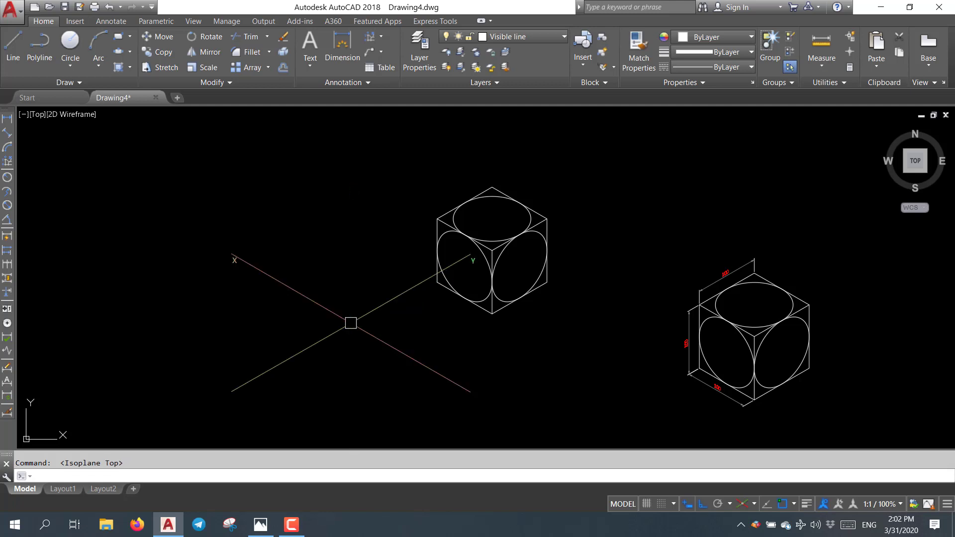
key(F5)
key(F5)
key(F5)
key(F5)
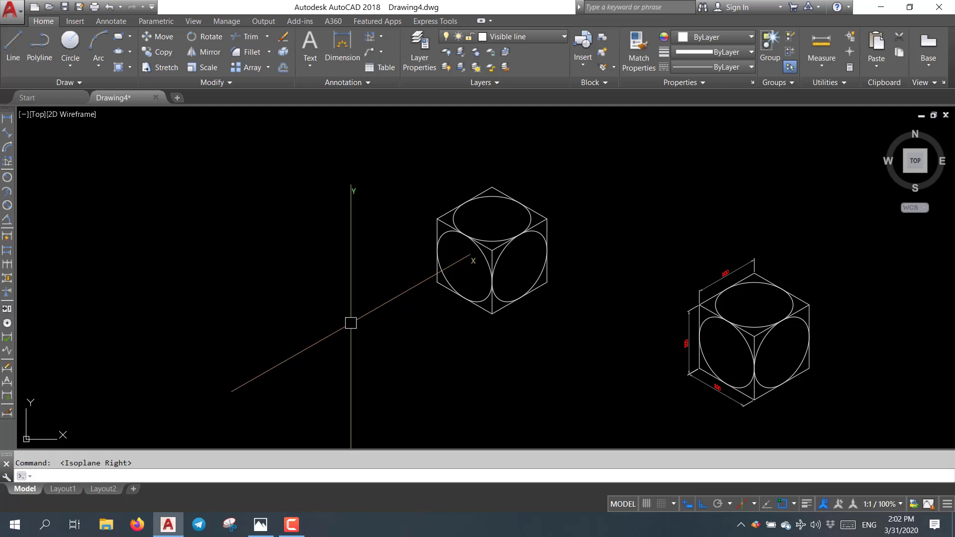
key(F5)
key(F5)
key(F5)
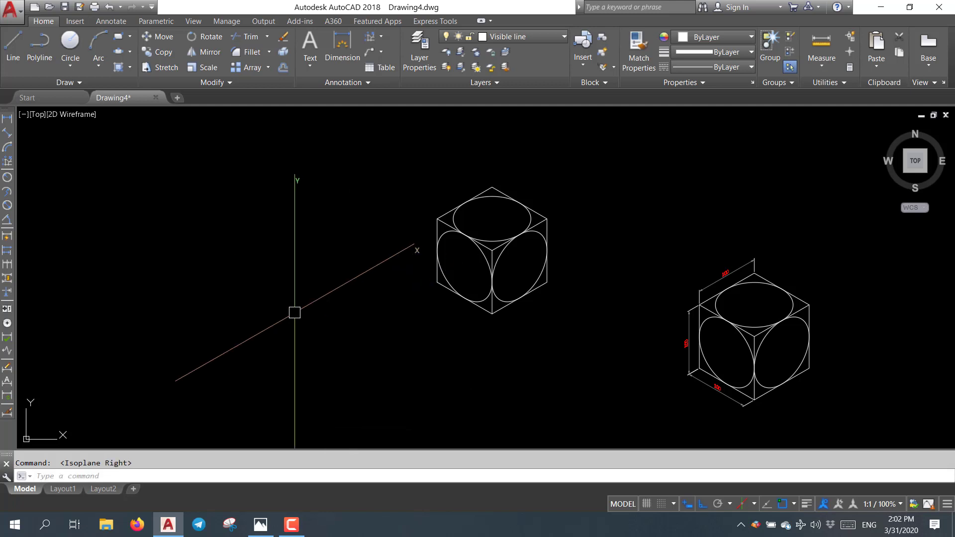
key(F8)
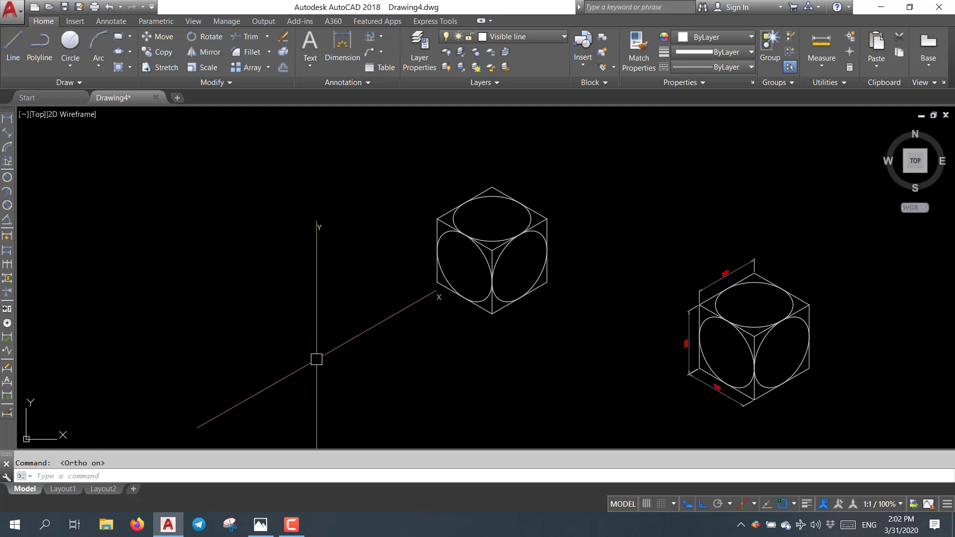
Show the MECHANICAL-MODEL.jpg reference beside the drawing and open the layer list
click(260, 525)
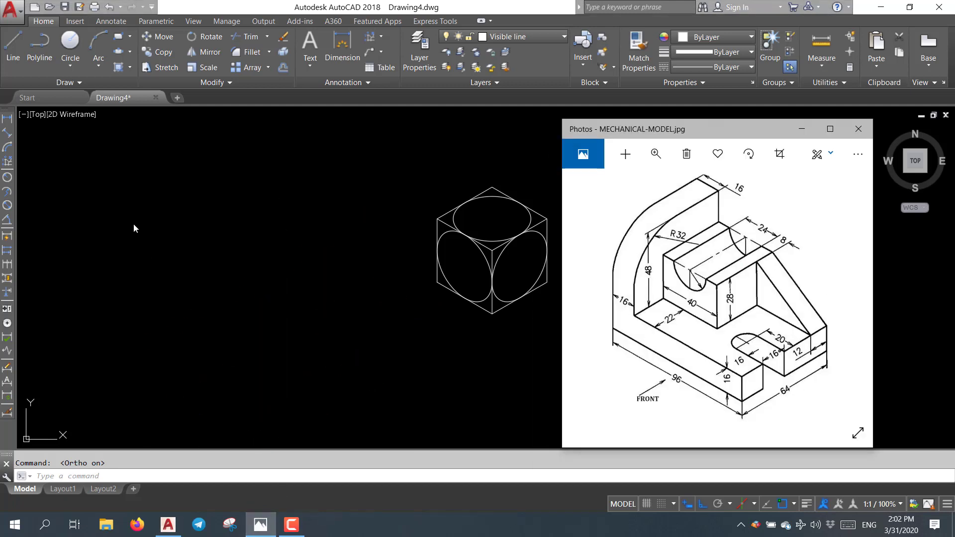
click(300, 348)
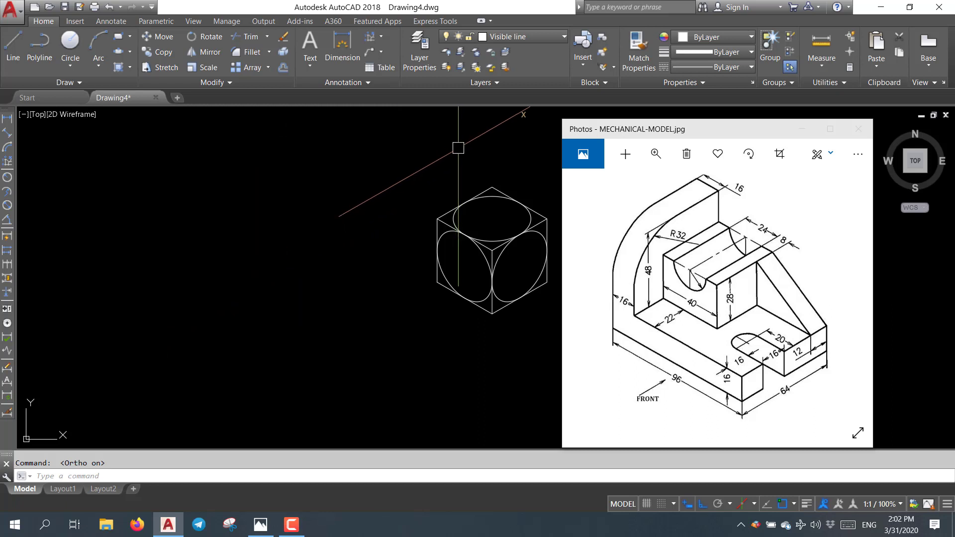
click(566, 39)
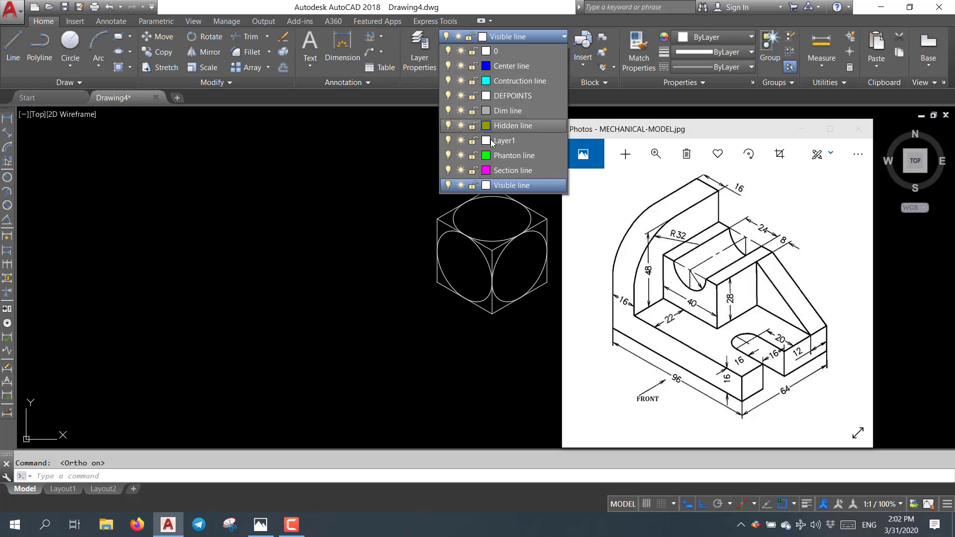
click(517, 81)
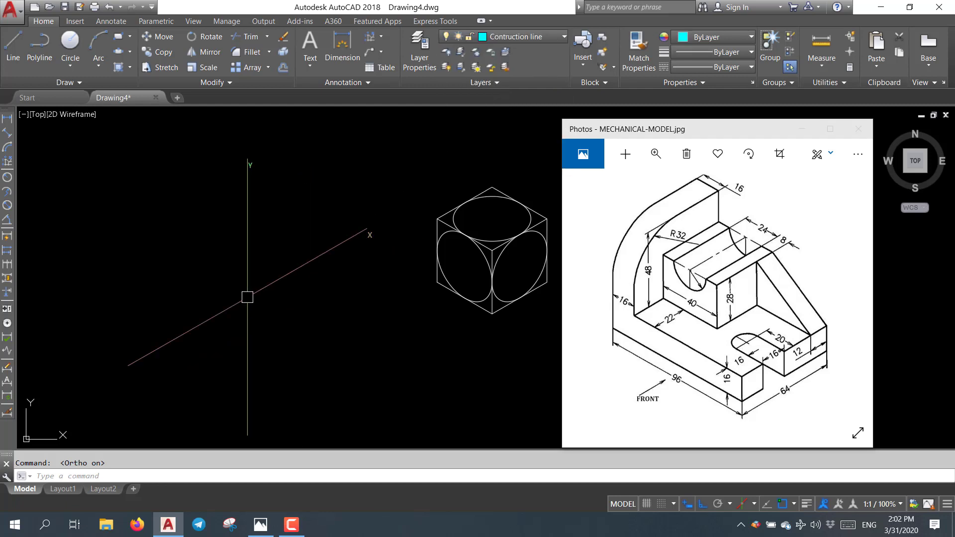
text(l)
key(Return)
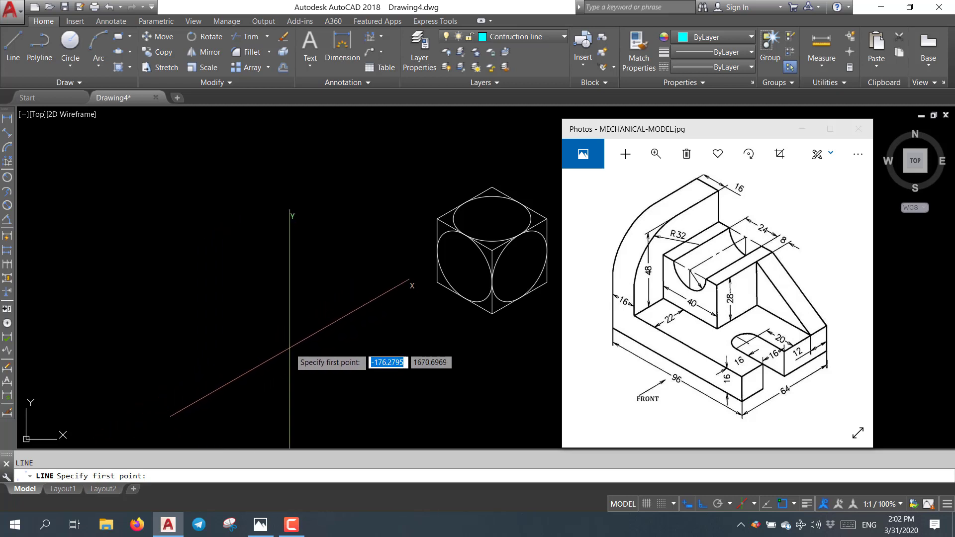
click(290, 349)
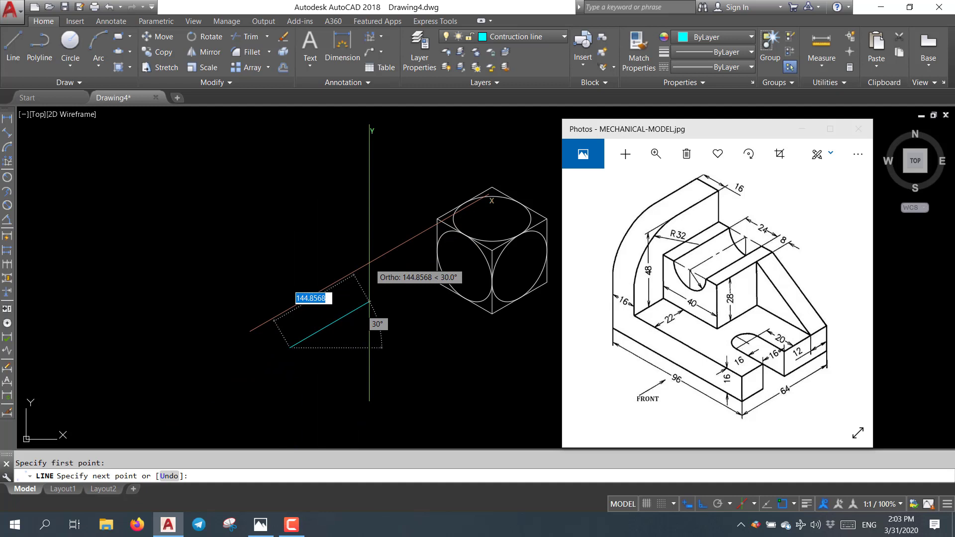
text(64)
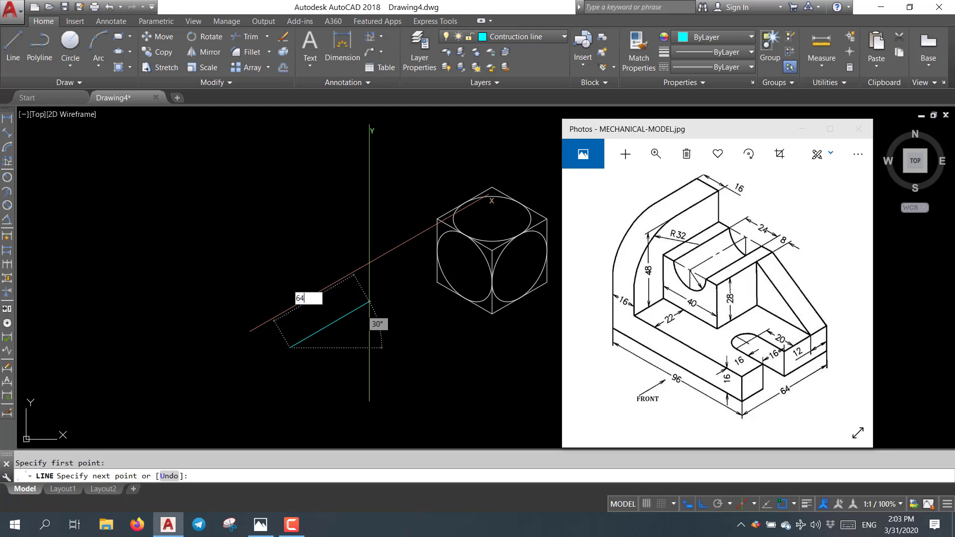
key(Return)
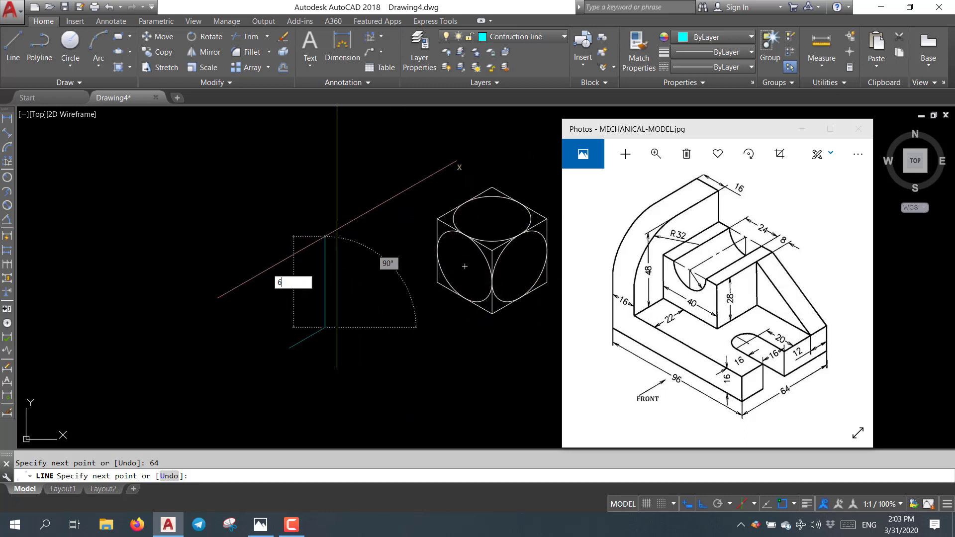
key(Return)
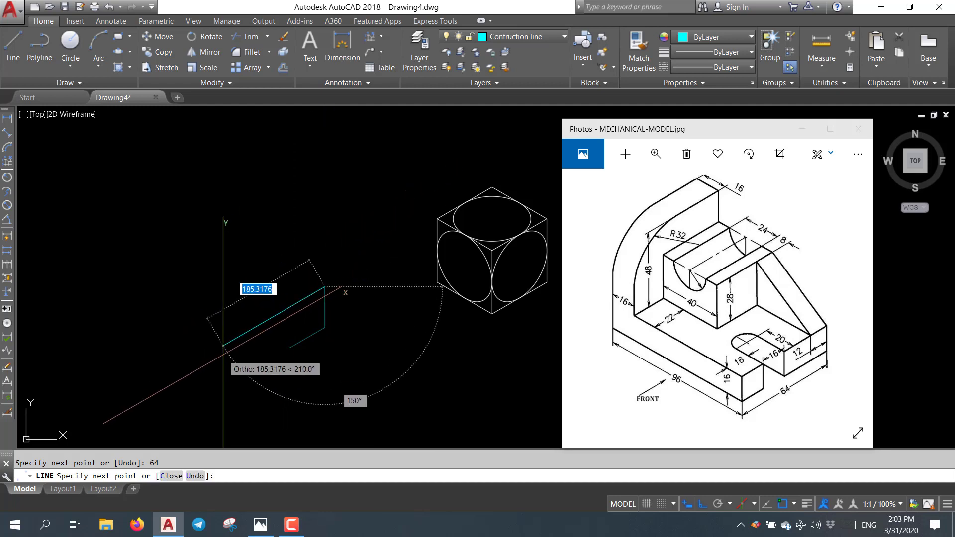
key(Return)
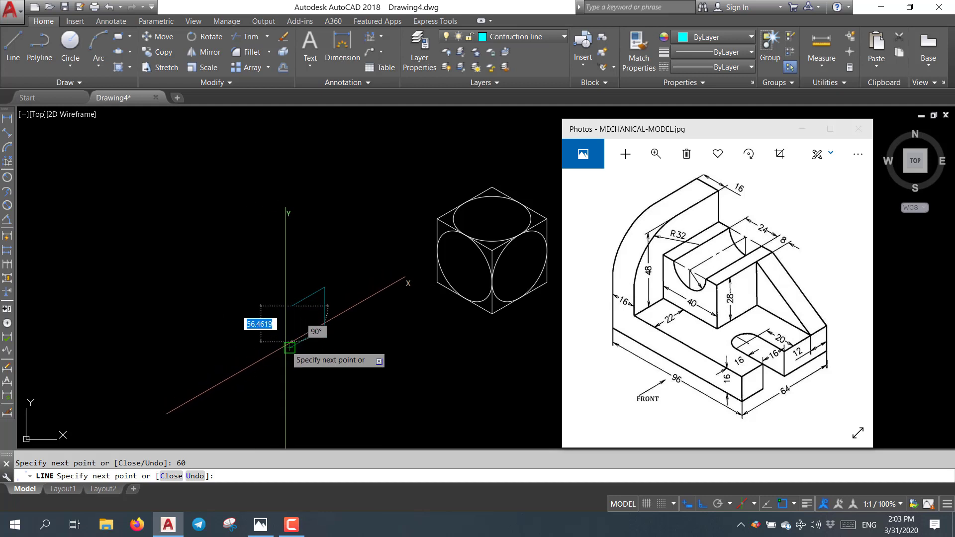
scroll(281, 343, up, 3)
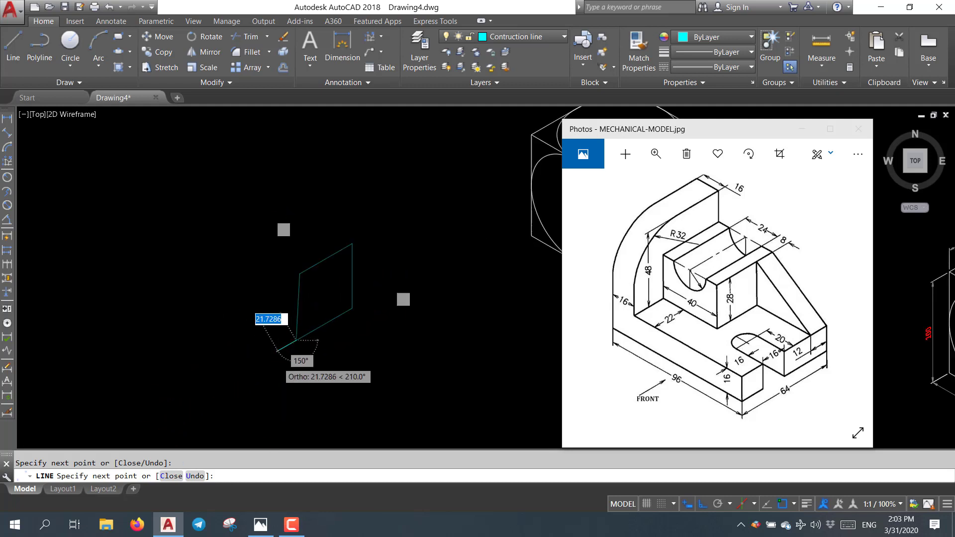
scroll(278, 345, up, 2)
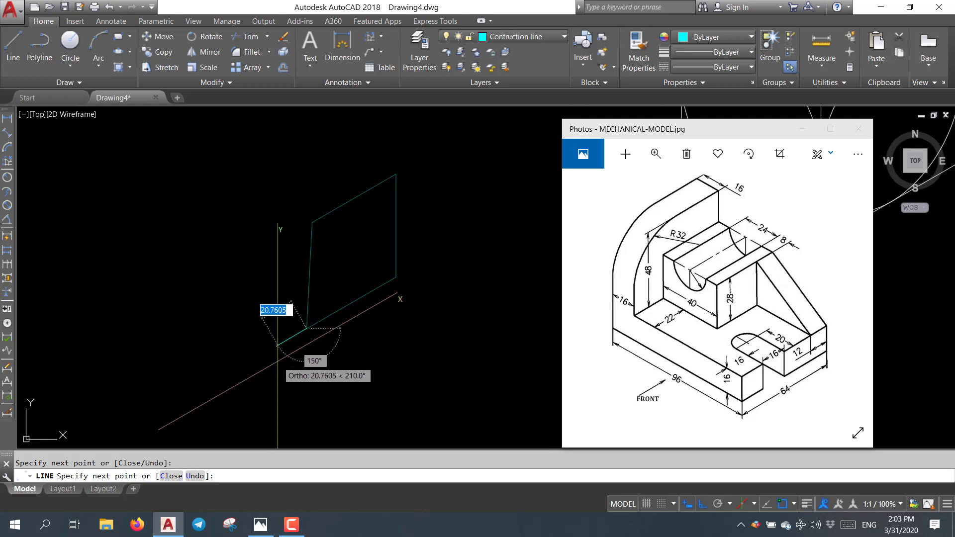
scroll(278, 361, down, 3)
scroll(258, 353, up, 5)
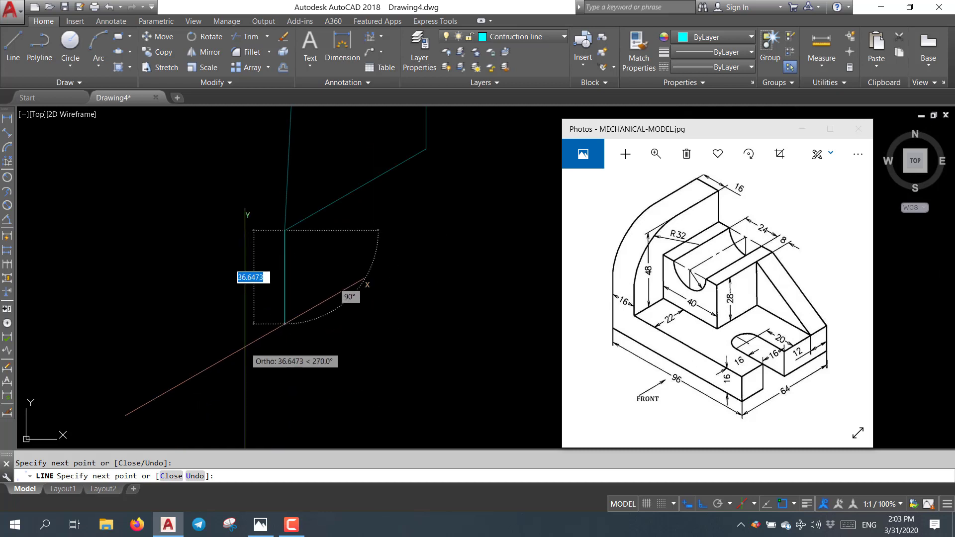
key(ctrl+z)
middle_drag(277, 277, 301, 398)
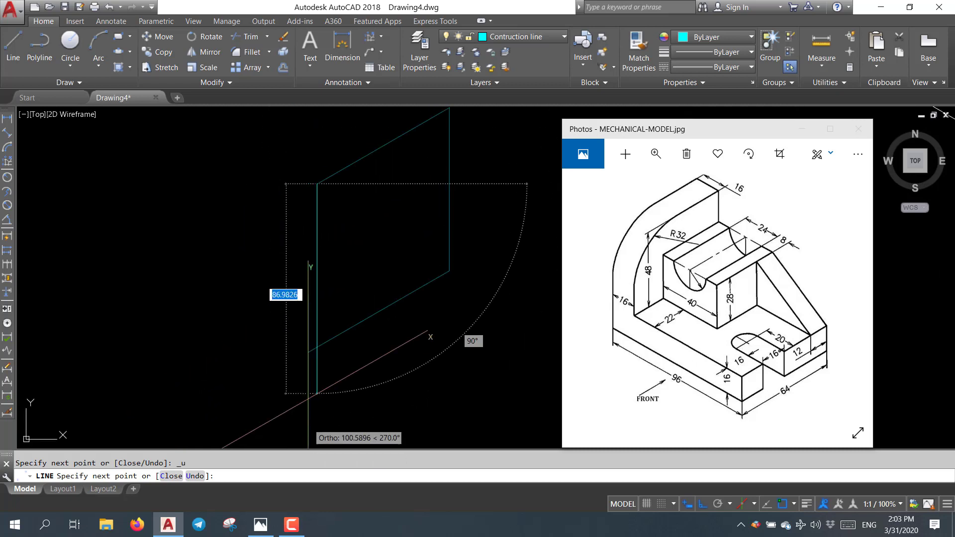
scroll(308, 394, down, 2)
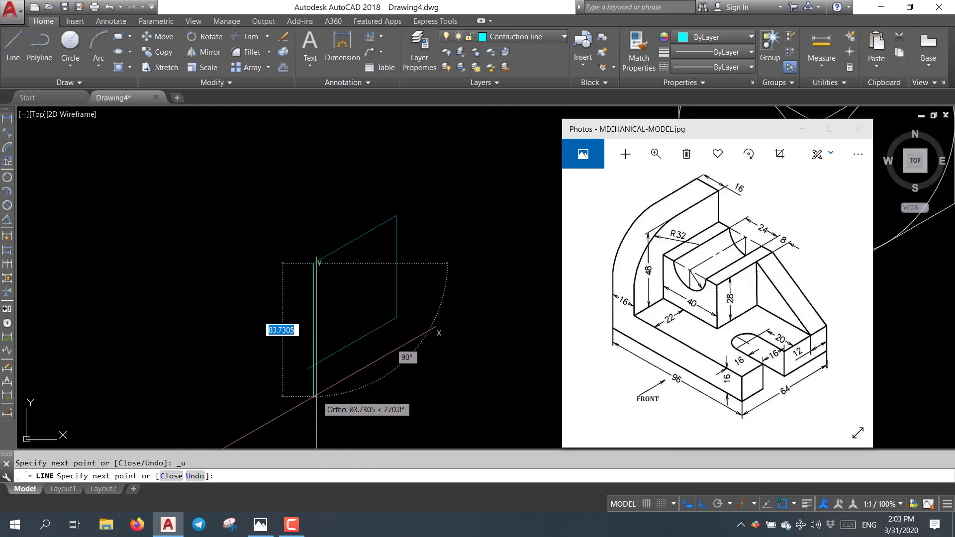
key(Escape)
click(433, 386)
click(292, 185)
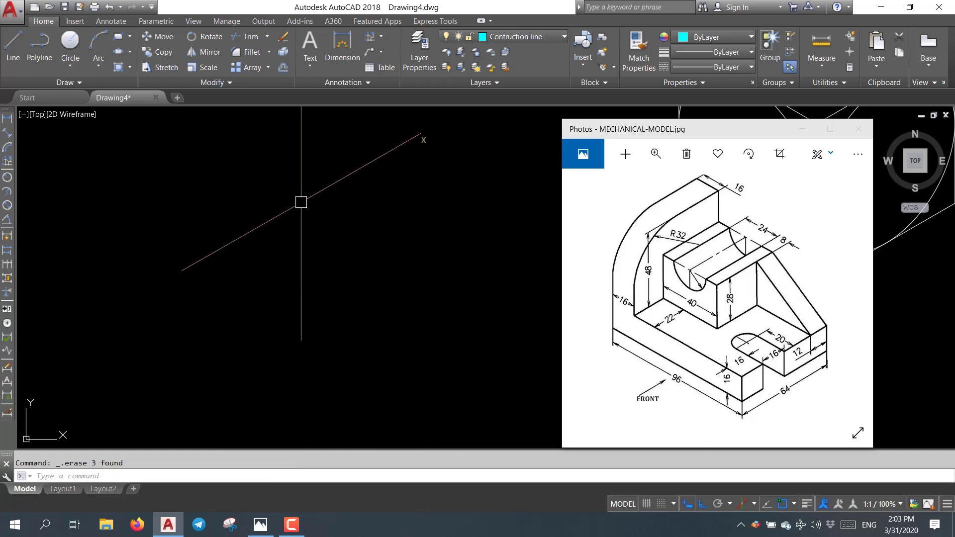
middle_drag(301, 202, 357, 302)
text(l)
key(Return)
Draw a 64 by 64 side face: 64 along 30°, 64 up, 64 back
click(240, 356)
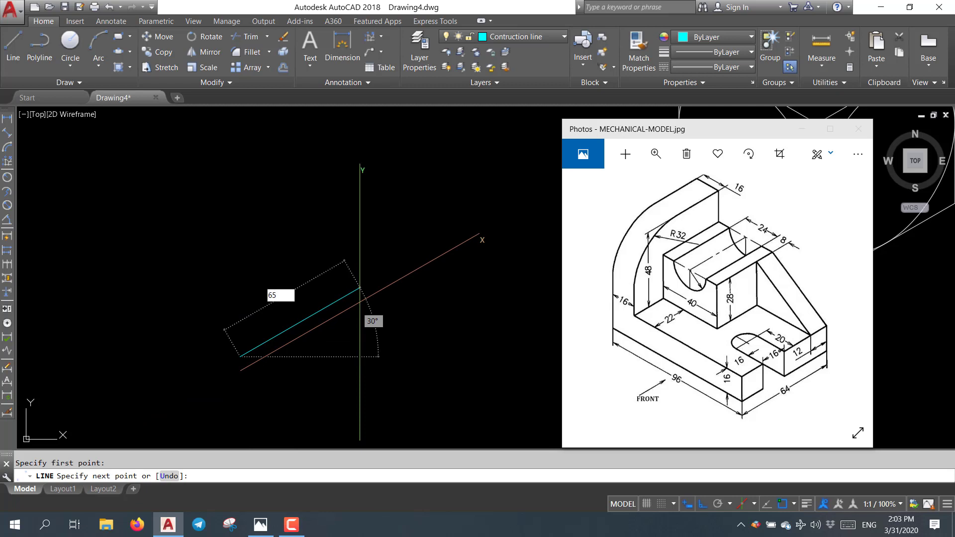
text(64)
key(Return)
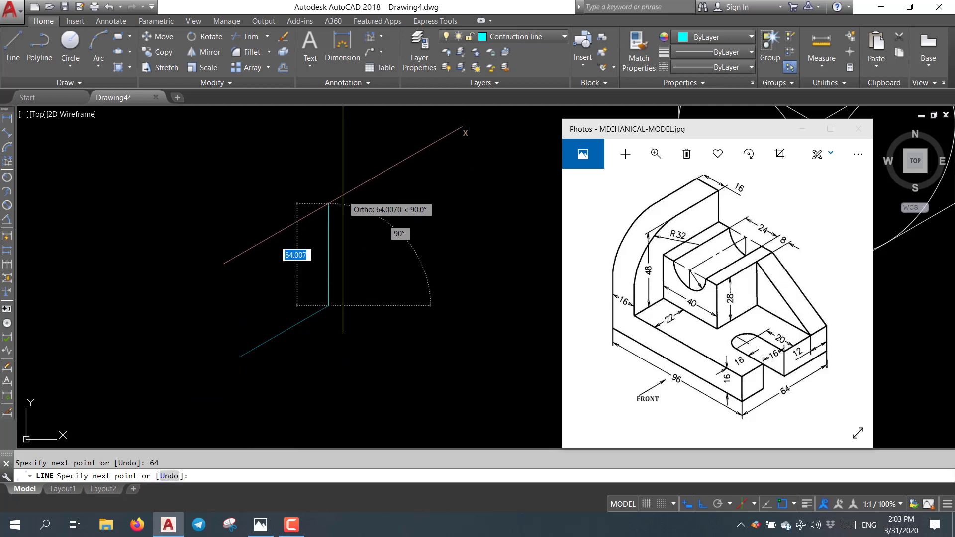
key(Return)
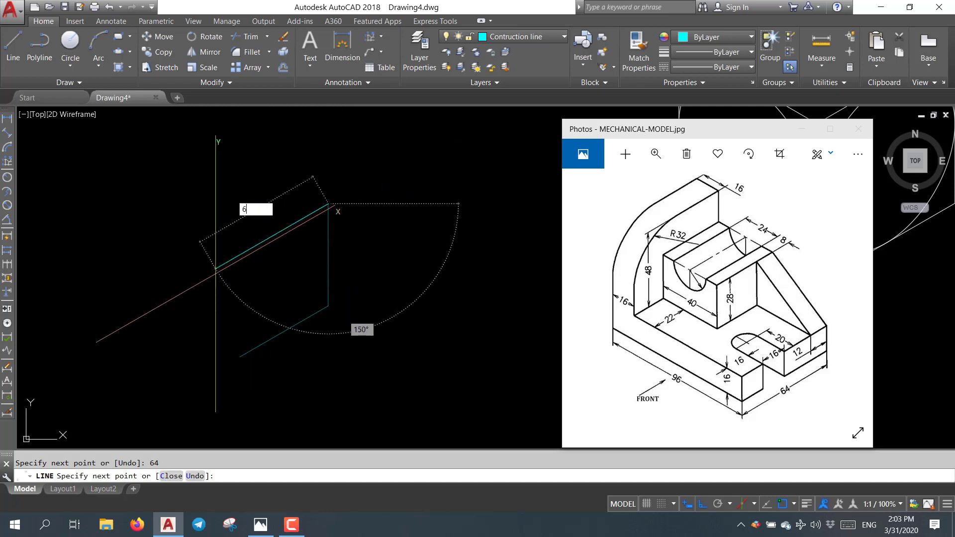
text(4)
key(Return)
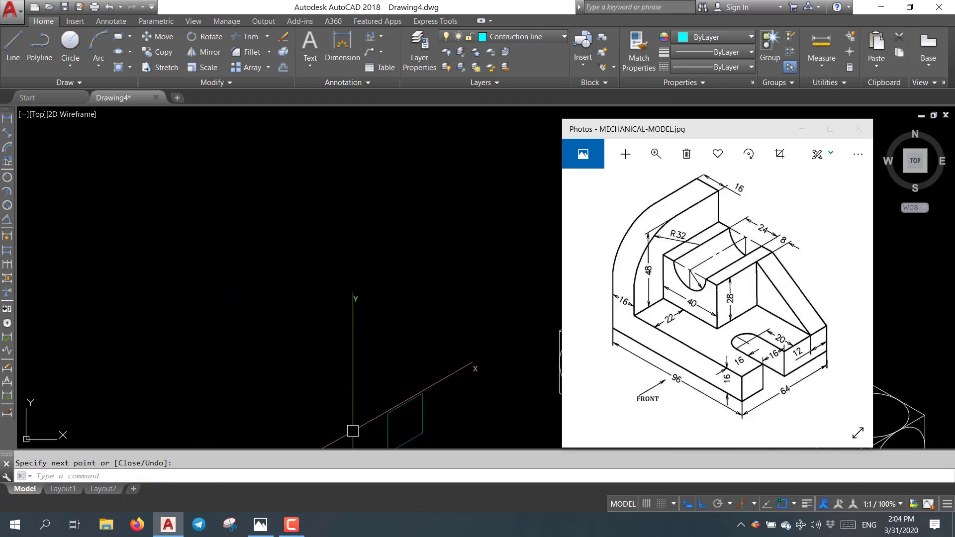
On Isoplane Left, draw the 96 by 64 front face joined to the side face
middle_drag(156, 350, 374, 331)
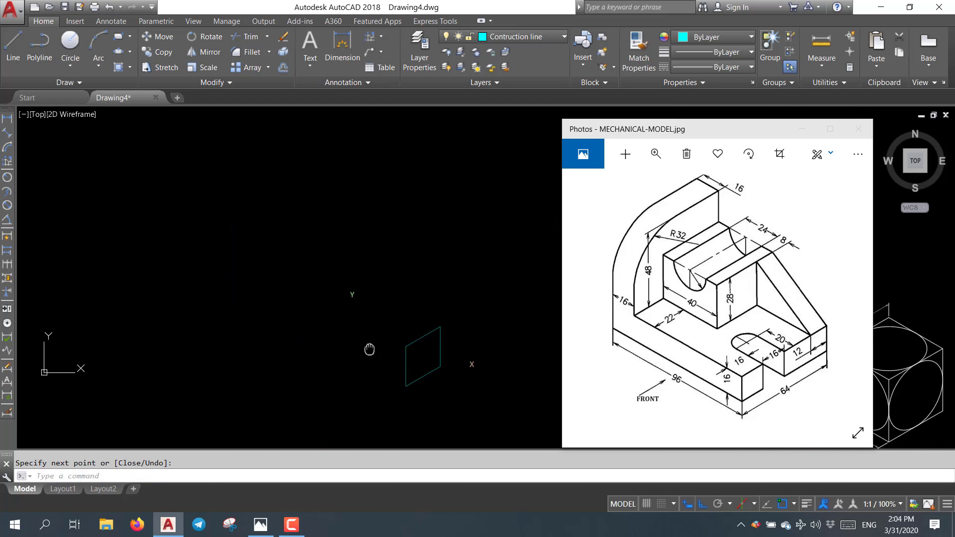
key(Return)
click(414, 357)
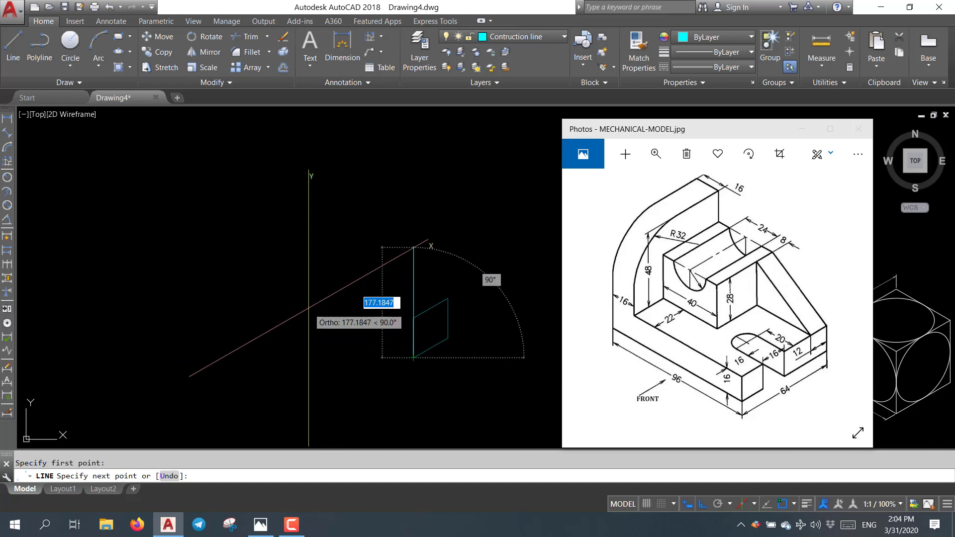
key(F5)
text(96)
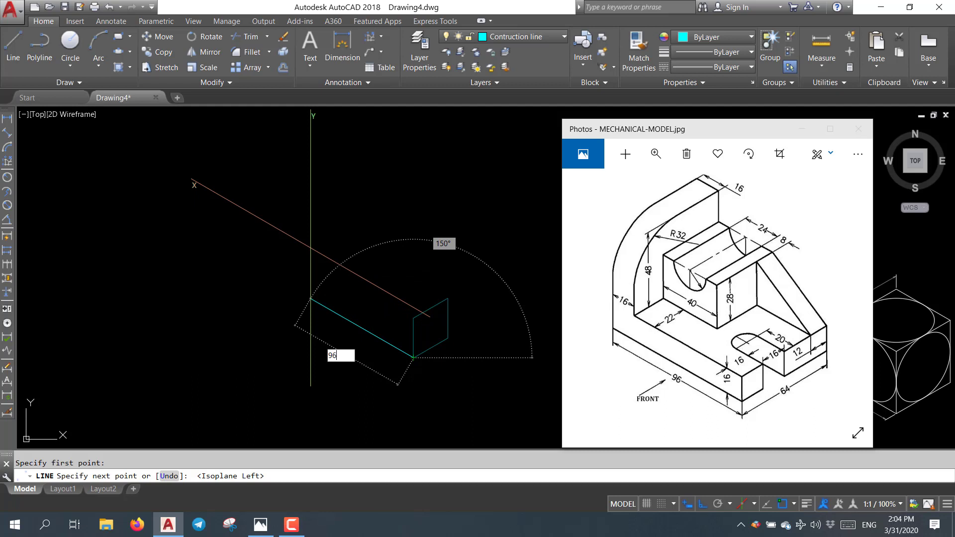
key(Return)
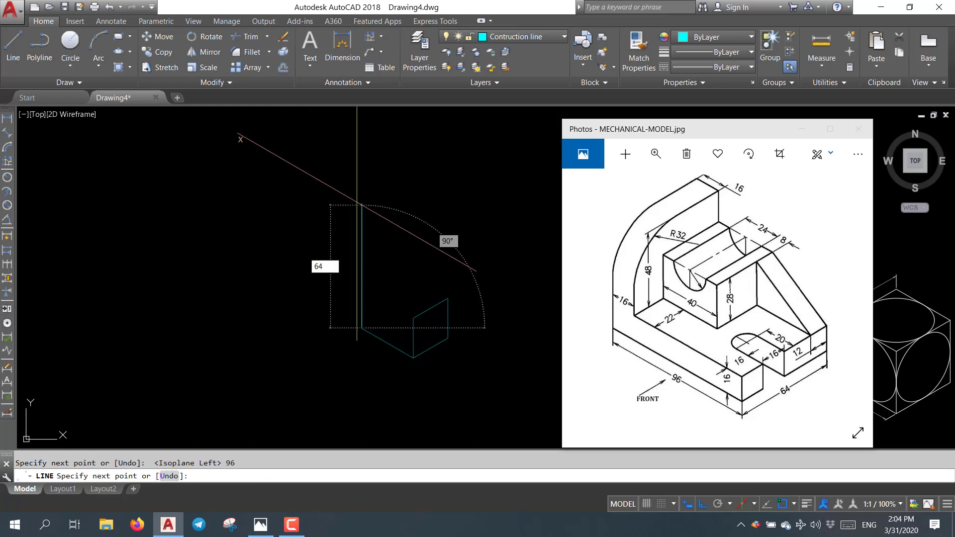
key(Return)
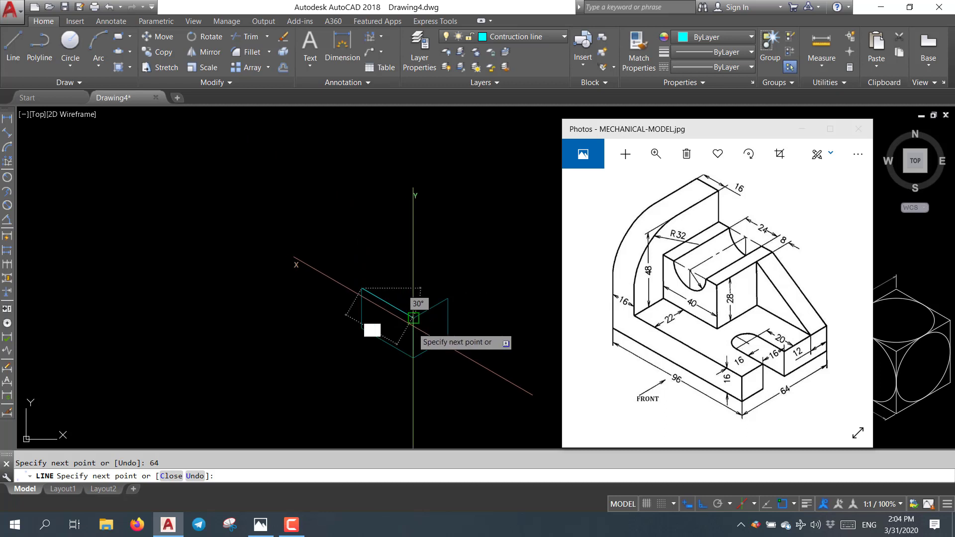
click(413, 317)
key(Return)
key(Return)
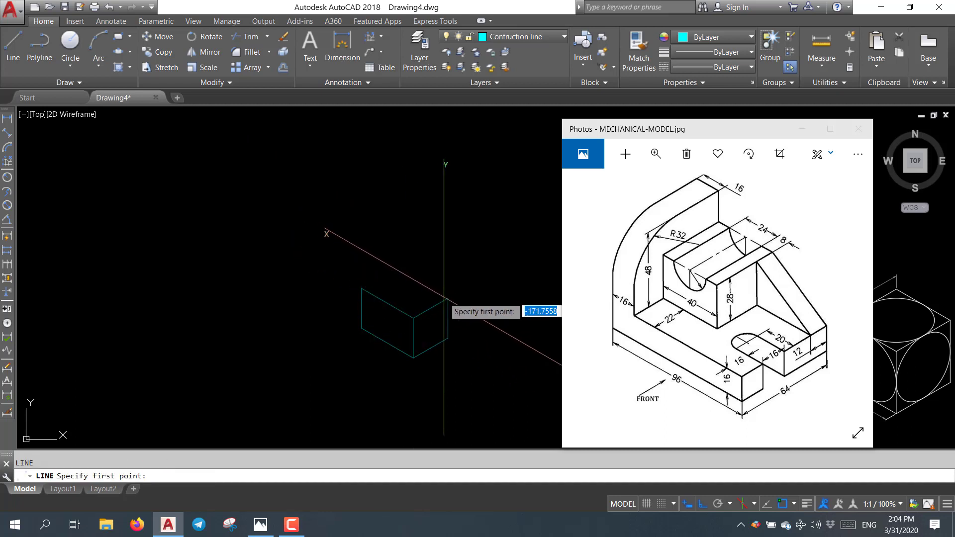
Draw the 96-unit top edge from the box's top corner to close the top face
click(446, 299)
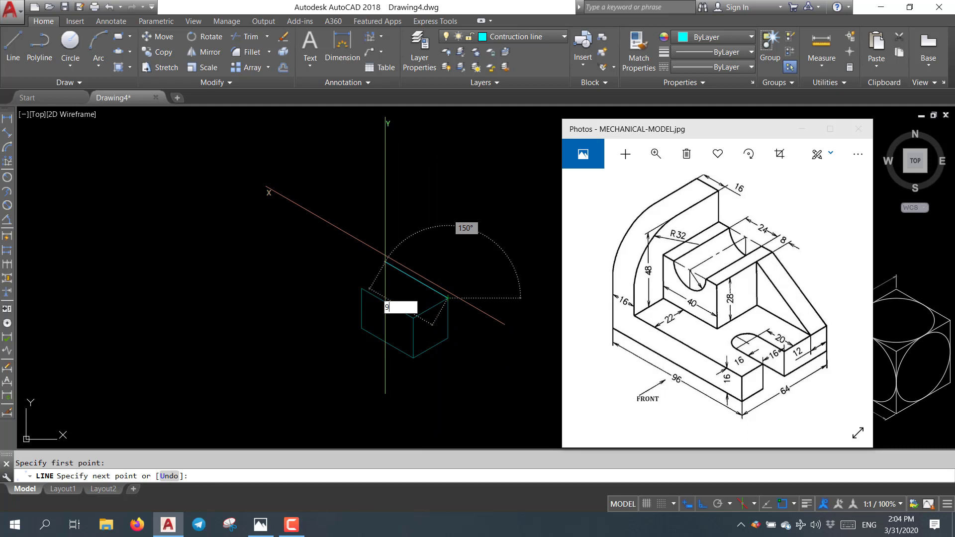
text(96)
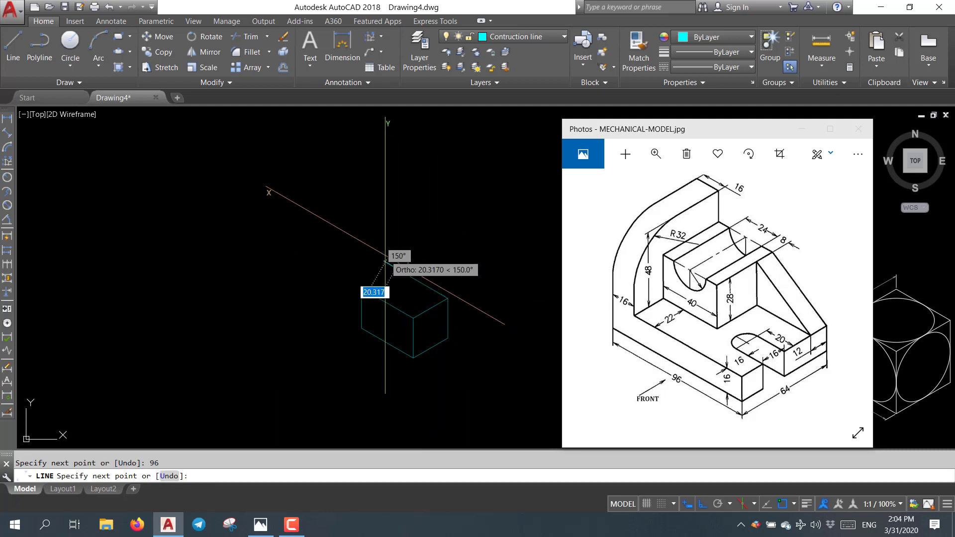
key(Return)
scroll(357, 266, up, 3)
scroll(357, 264, down, 3)
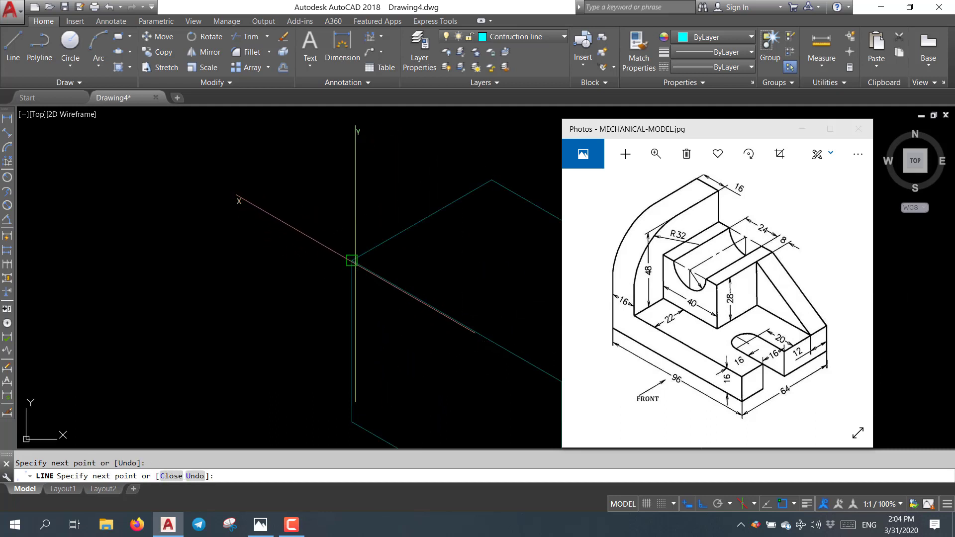
key(Return)
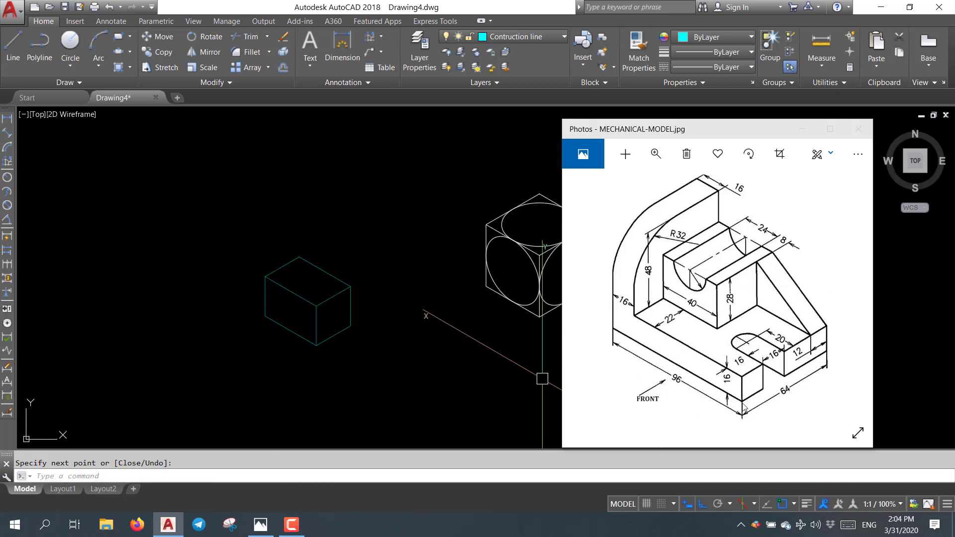
scroll(300, 321, up, 2)
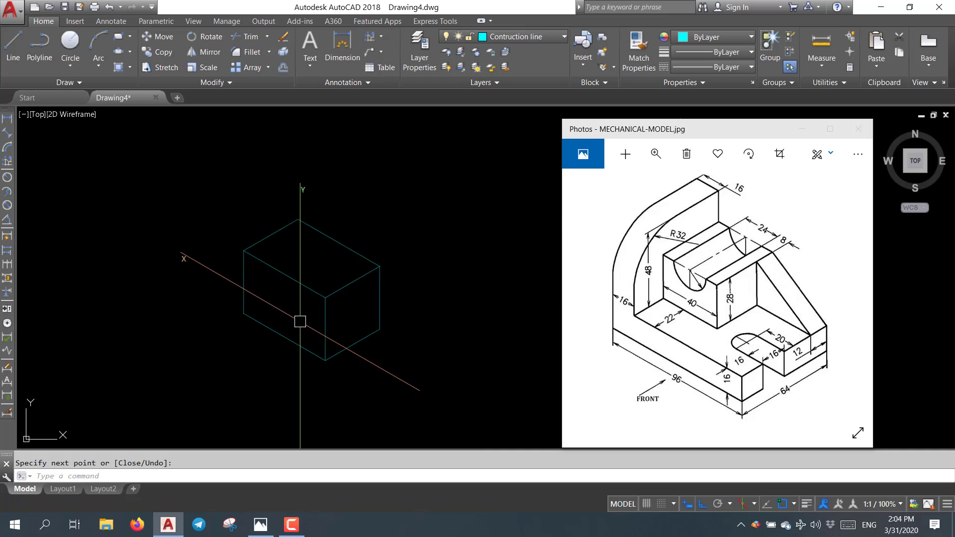
scroll(300, 322, up, 1)
scroll(294, 316, up, 3)
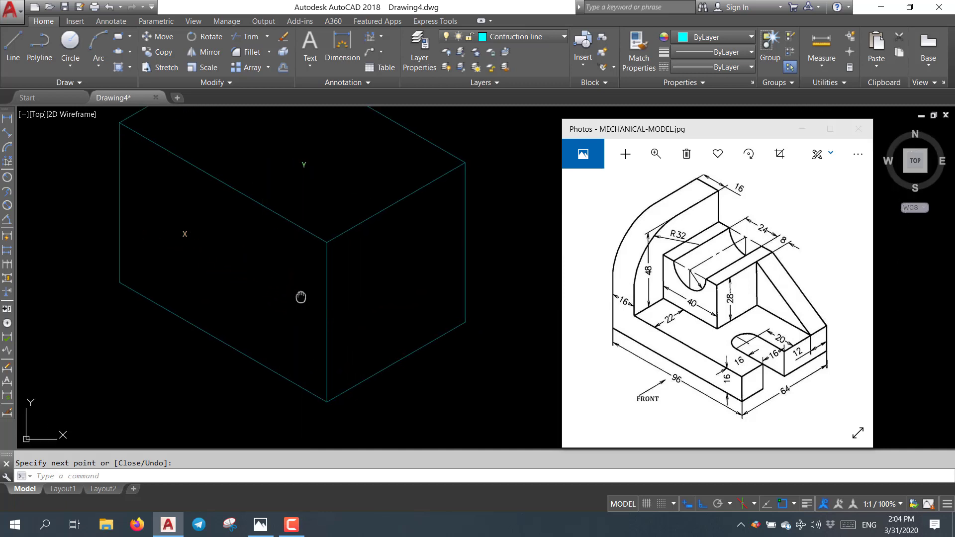
scroll(300, 298, down, 1)
scroll(300, 314, down, 1)
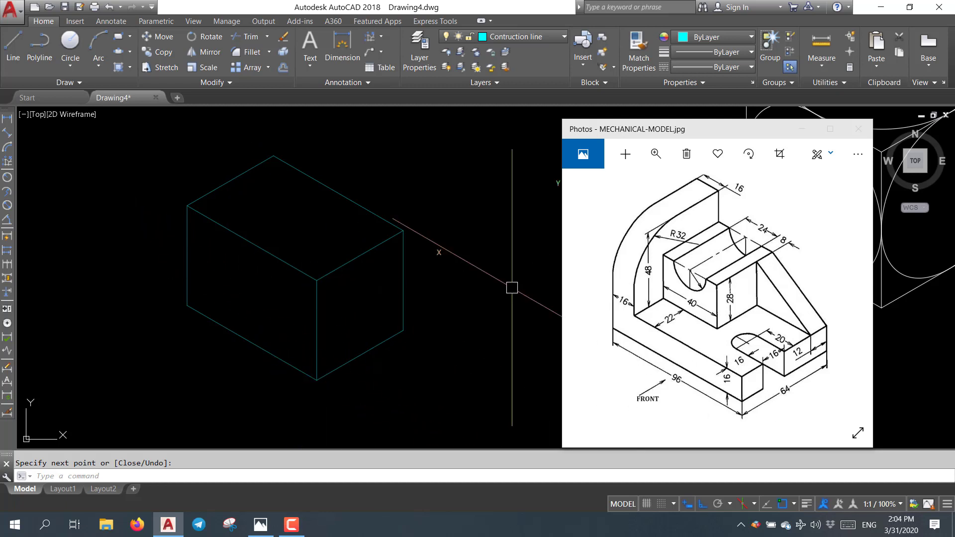
Offset the box's bottom-right edge by 16, then erase the misplaced offset line
click(282, 67)
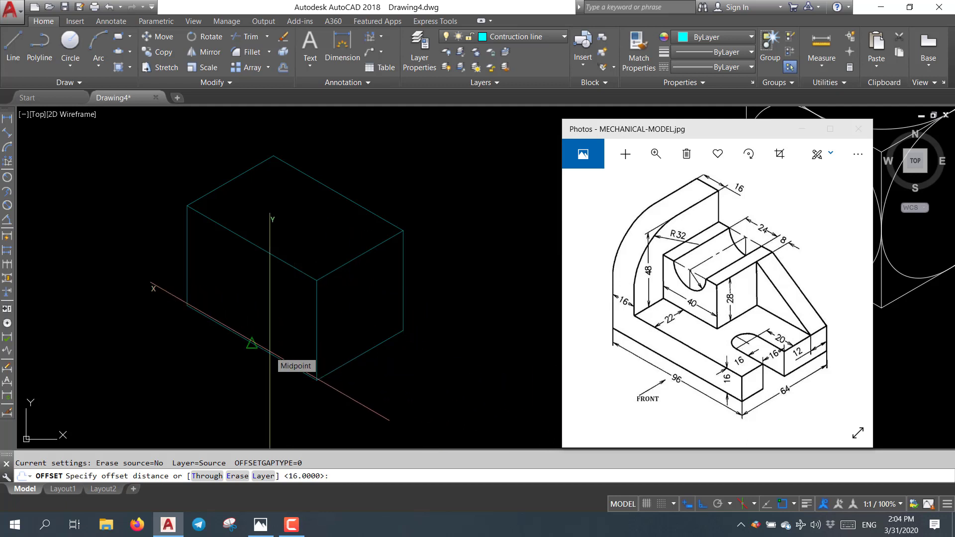
key(Return)
click(360, 356)
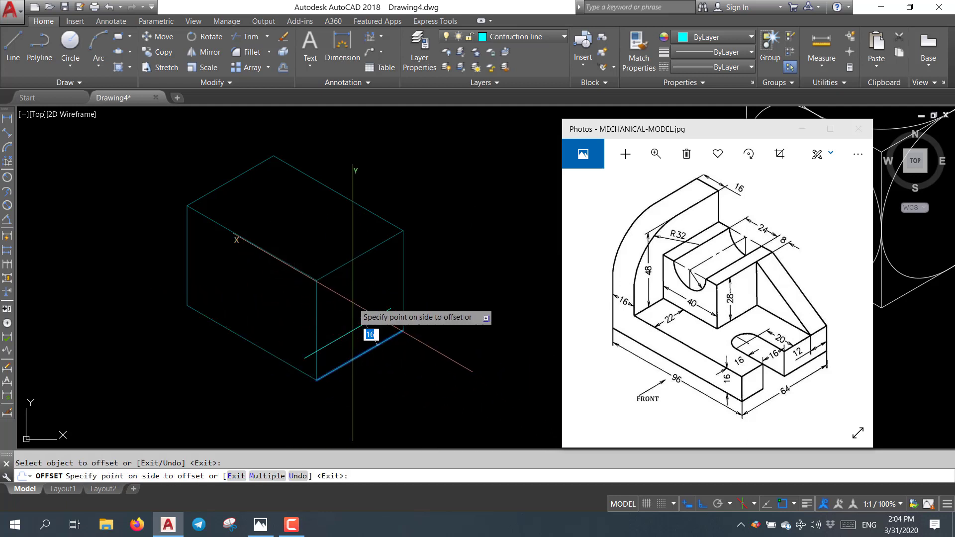
click(373, 331)
key(Return)
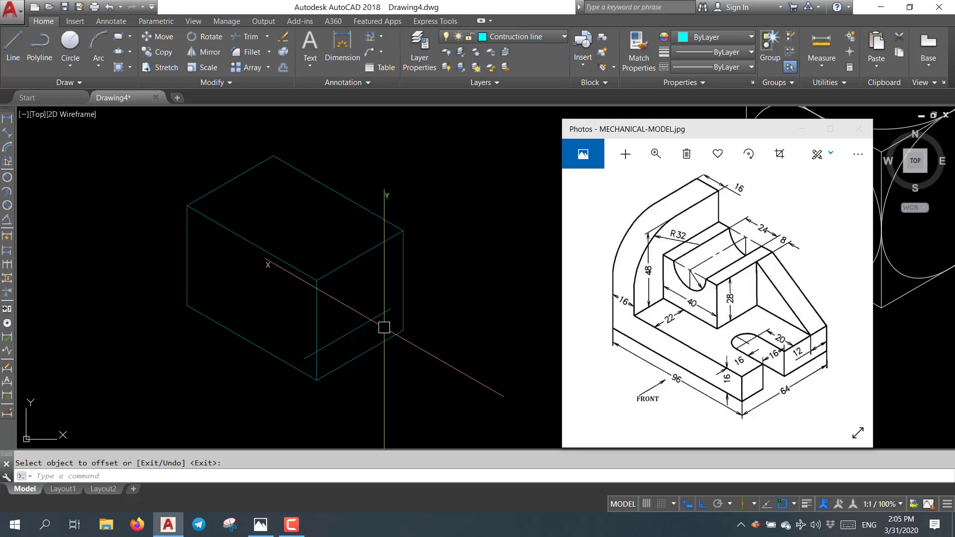
key(Escape)
click(380, 317)
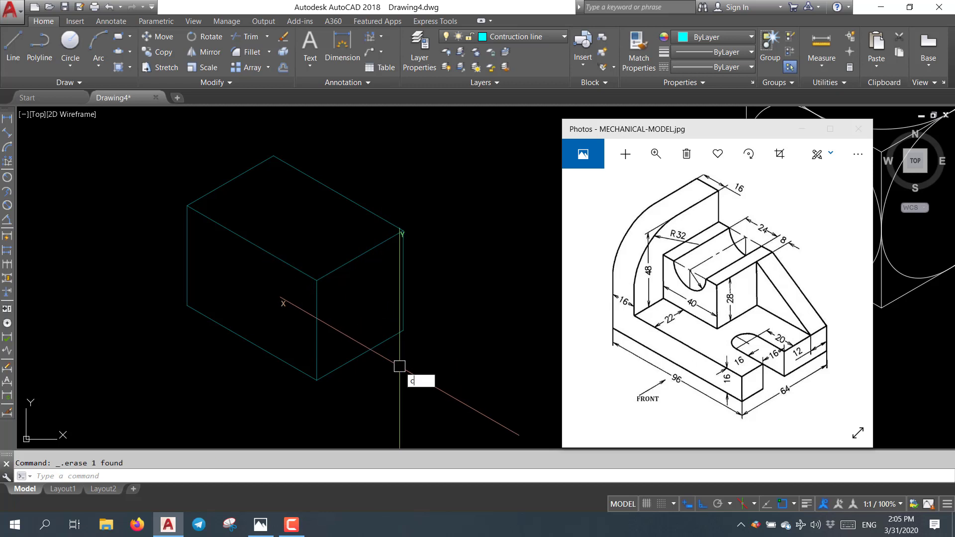
Copy the right face's bottom edge 16 units upward
key(Return)
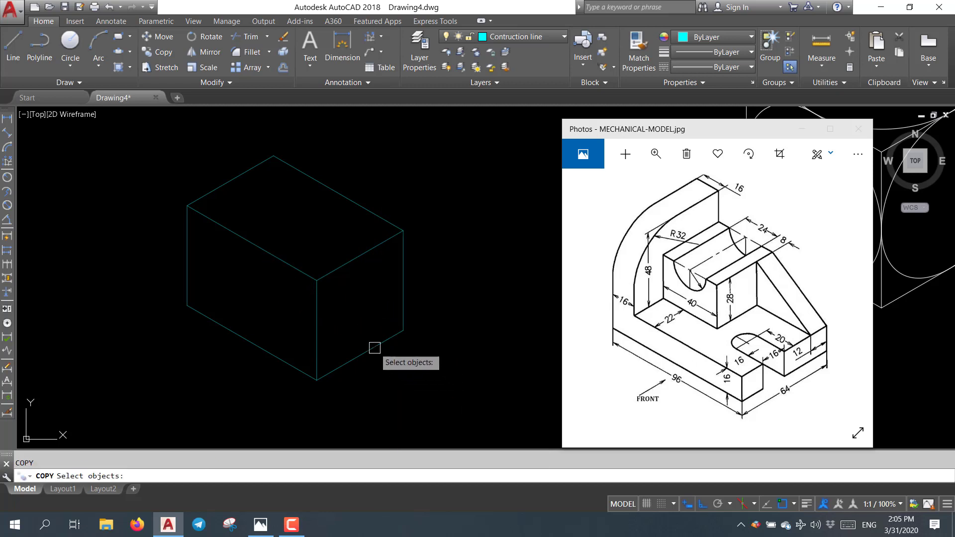
click(375, 347)
key(Return)
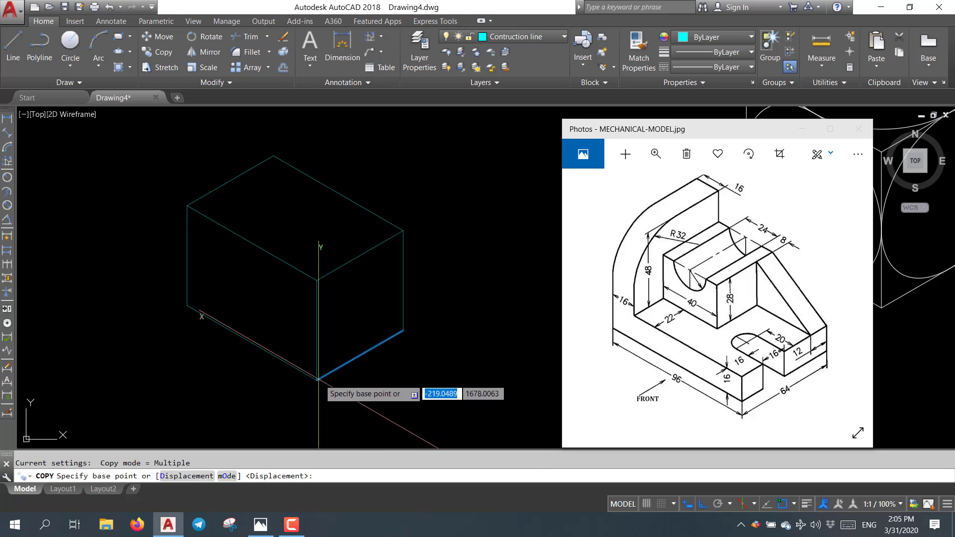
click(437, 374)
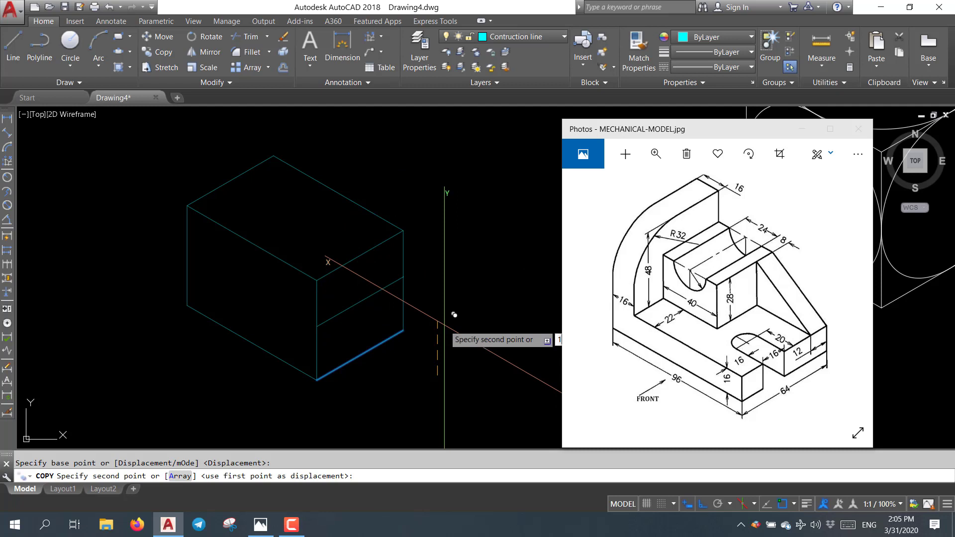
key(Return)
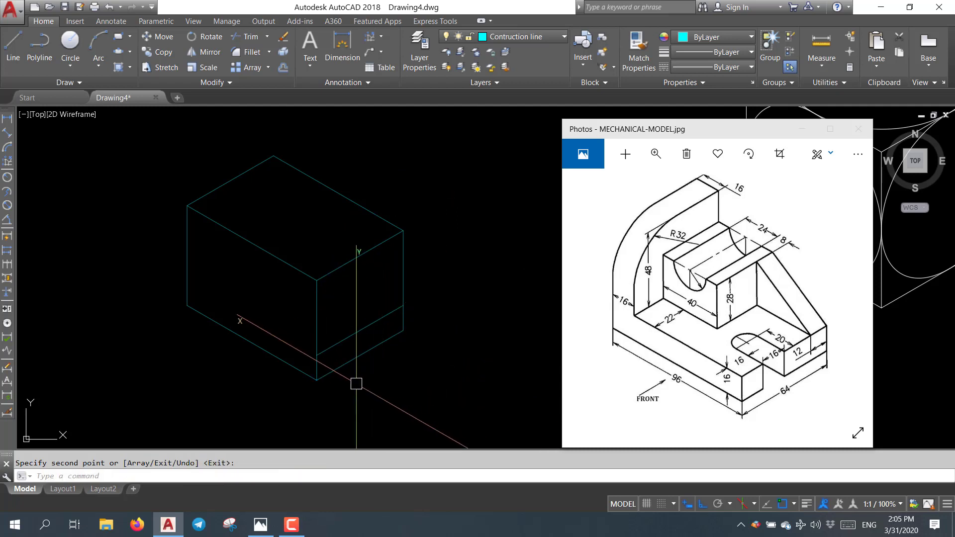
key(Return)
key(Return)
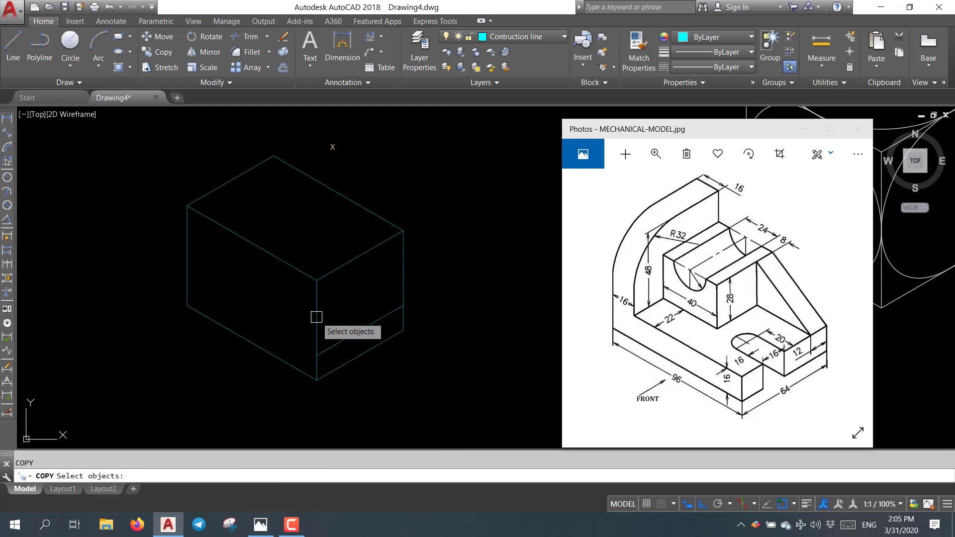
On the right isoplane, copy the front vertical edge 16 units along the face
click(317, 317)
key(Return)
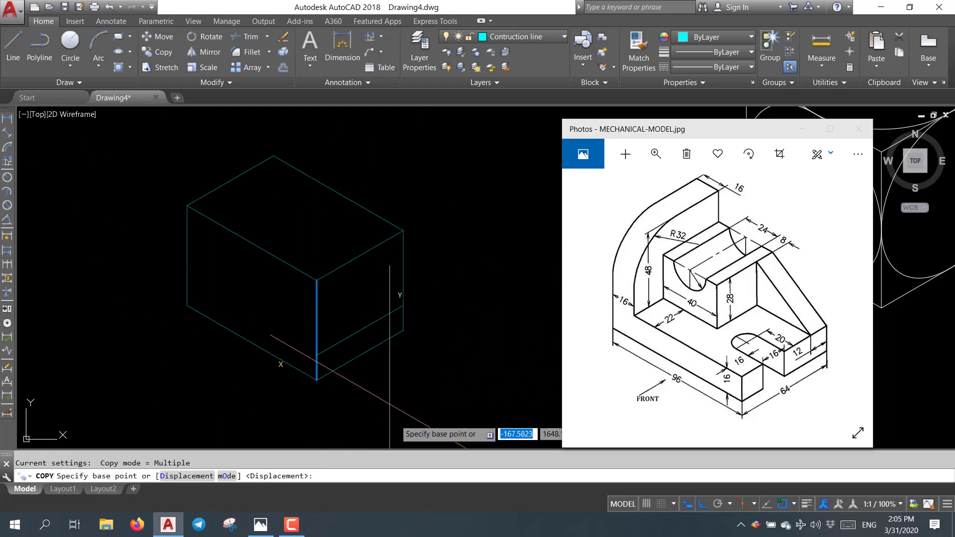
click(331, 241)
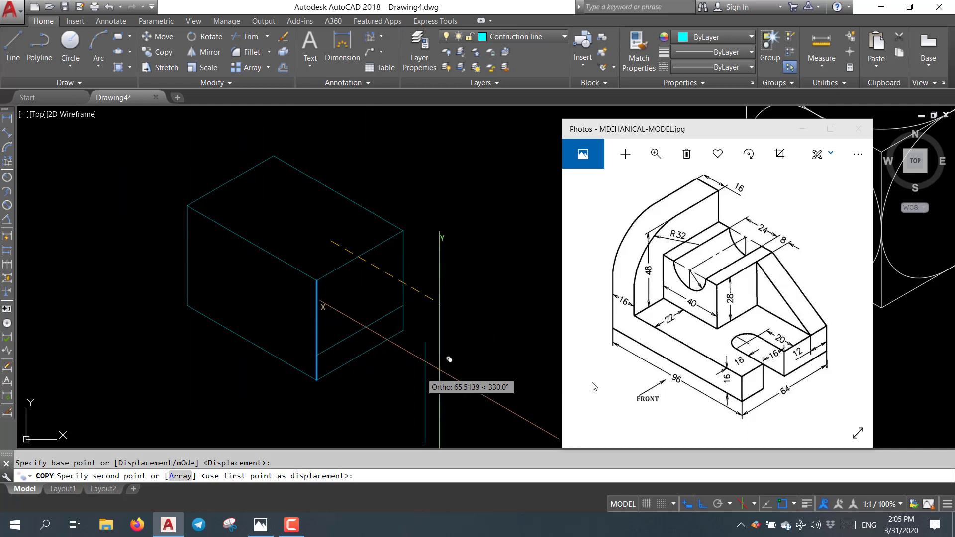
click(754, 503)
click(776, 465)
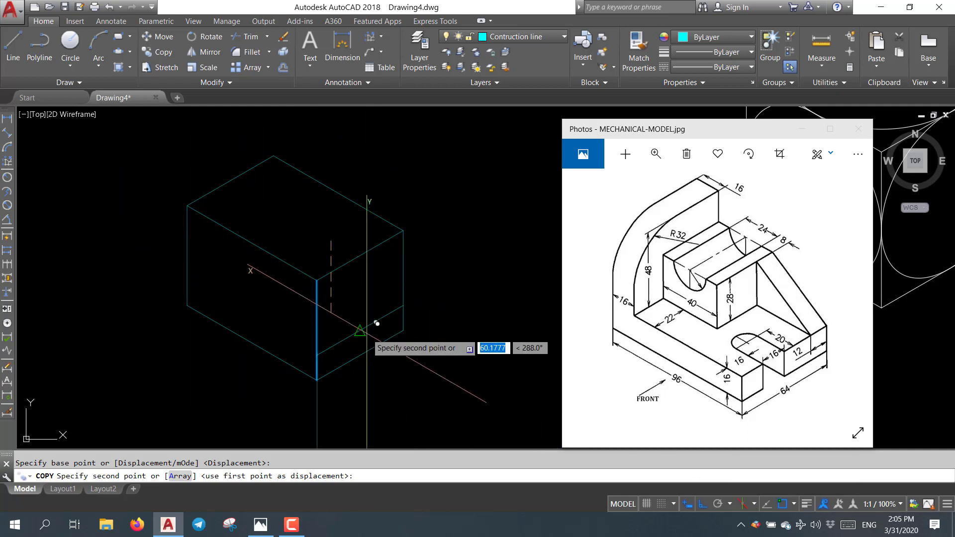
key(F5)
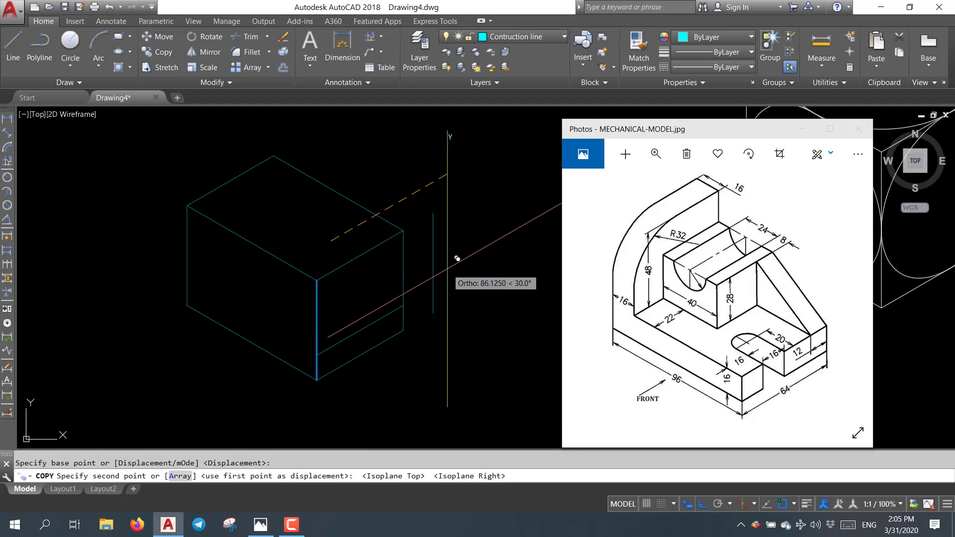
text(16)
key(Return)
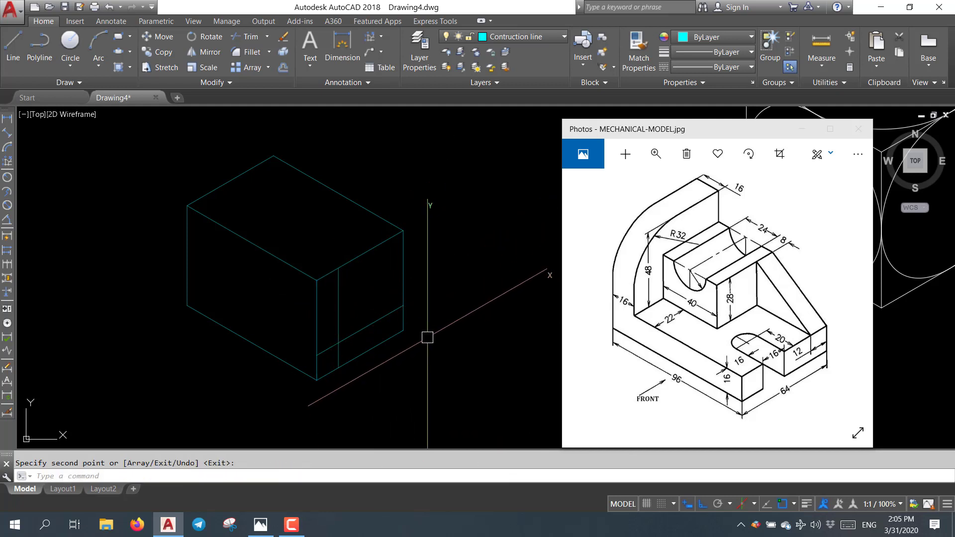
Copy the new vertical line another 16 units across the right face
key(Return)
key(Return)
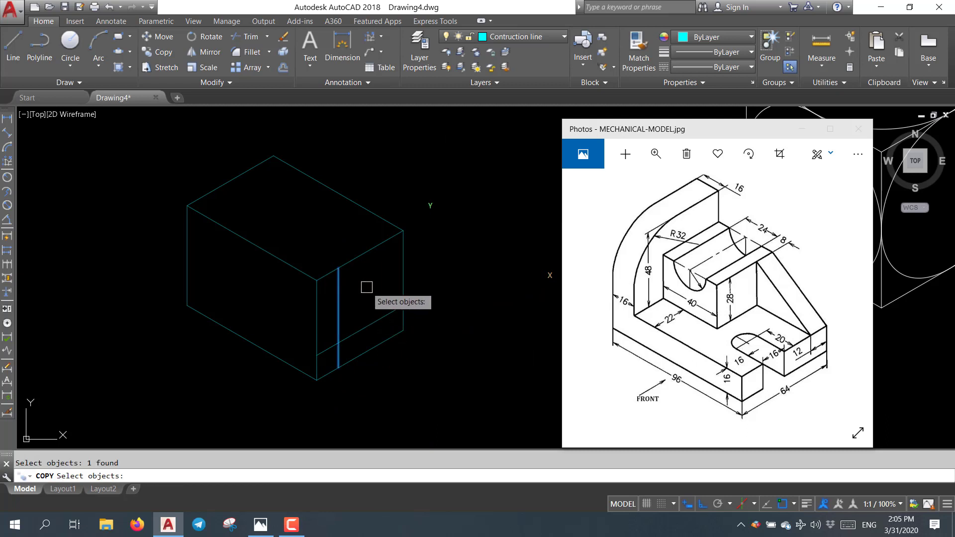
key(Return)
click(319, 247)
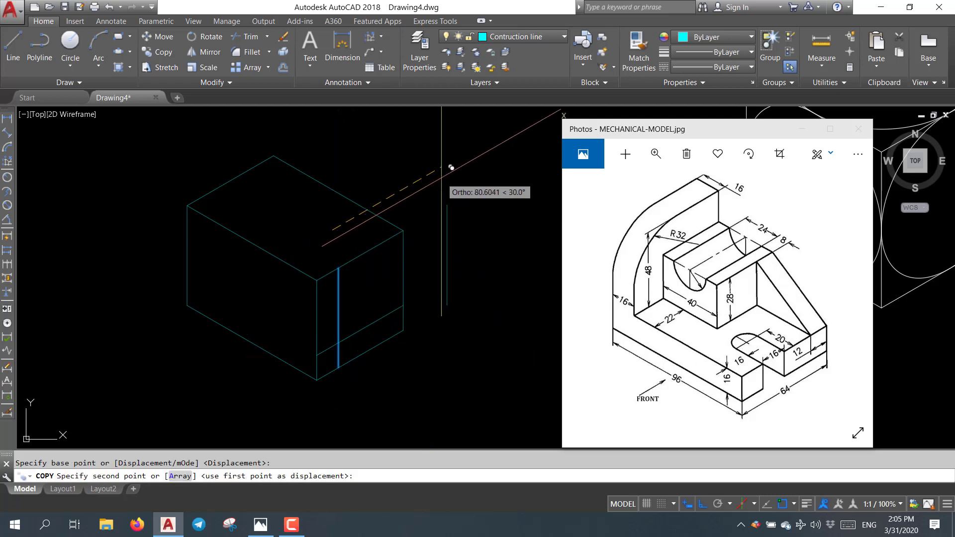
text(16)
key(Return)
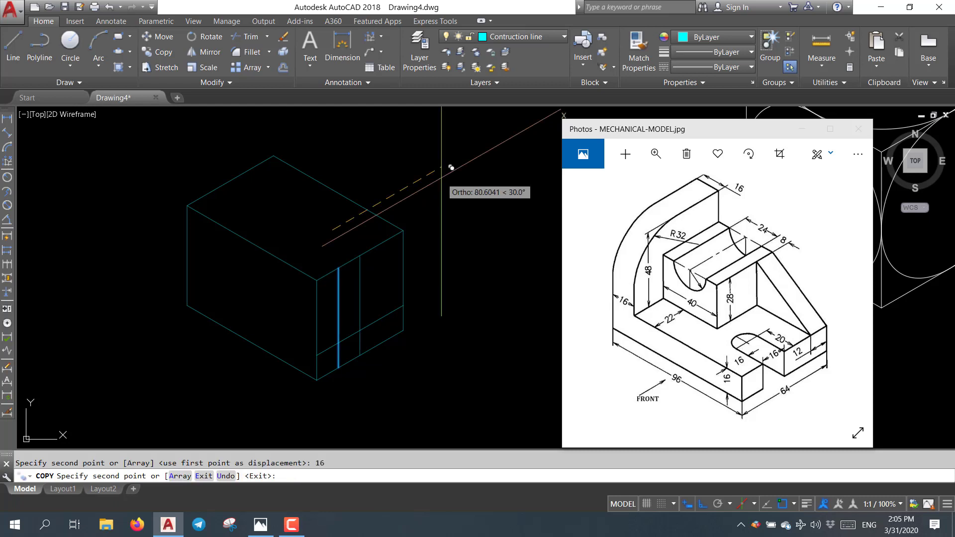
key(Return)
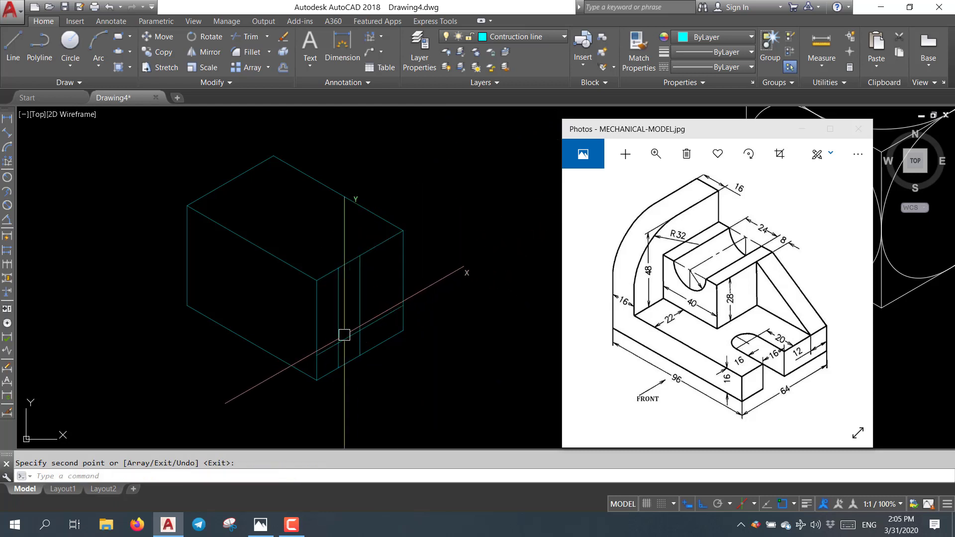
scroll(348, 394, up, 2)
middle_drag(348, 395, 389, 355)
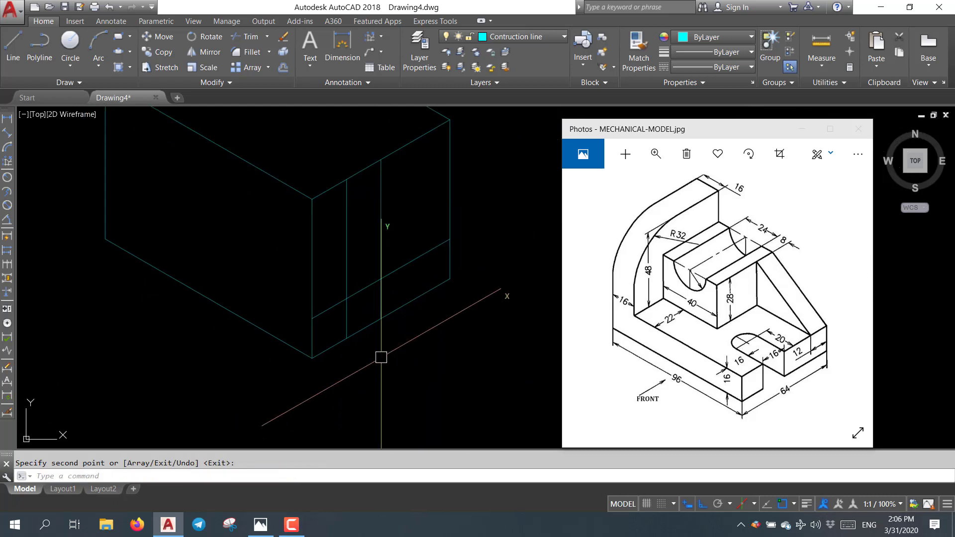
On the Visible line layer, trace the small base-band shape at the box's bottom front corner
click(556, 35)
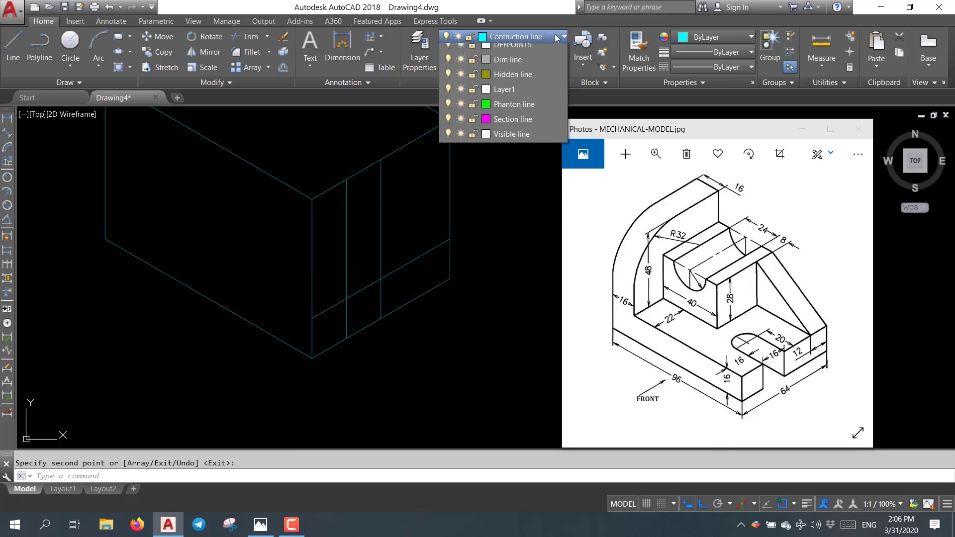
click(514, 185)
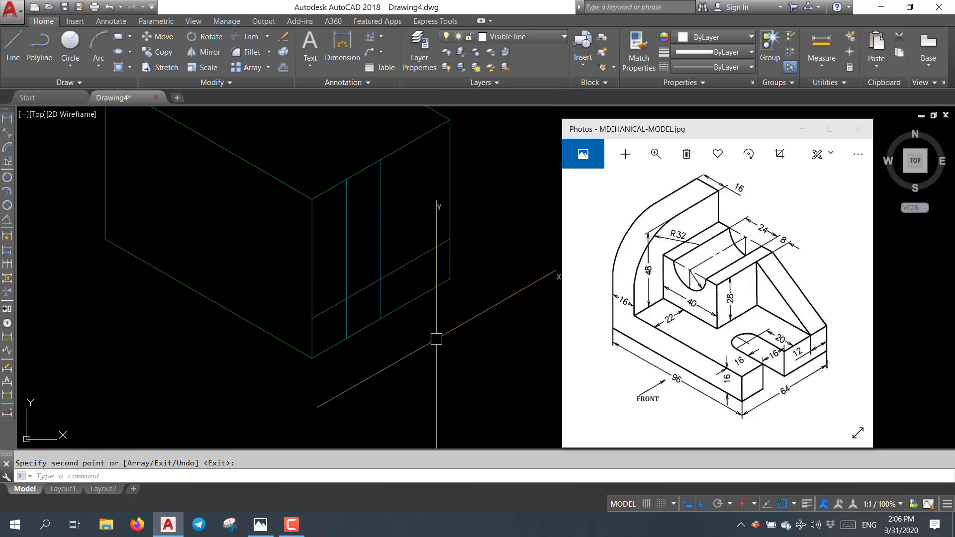
key(Escape)
text(l)
key(Return)
click(312, 358)
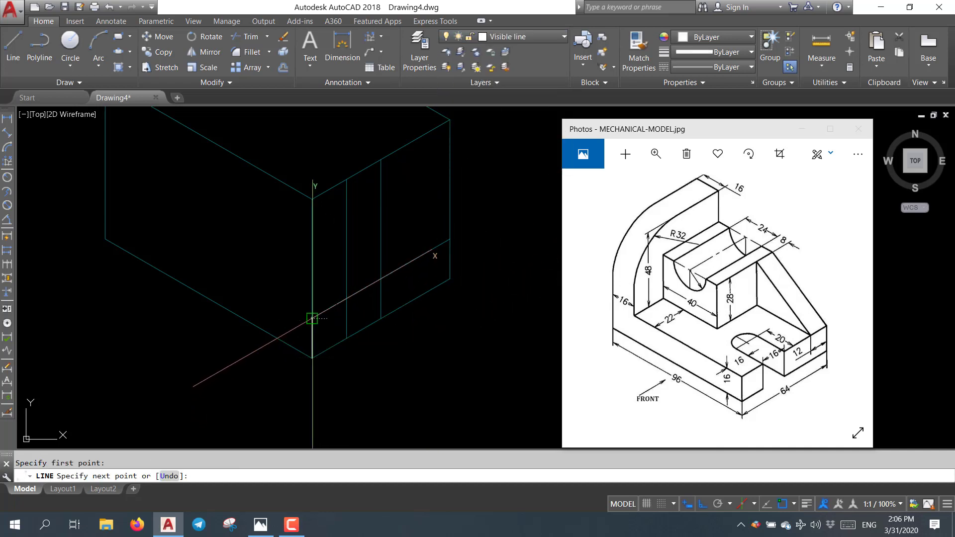
click(312, 318)
click(347, 298)
click(347, 338)
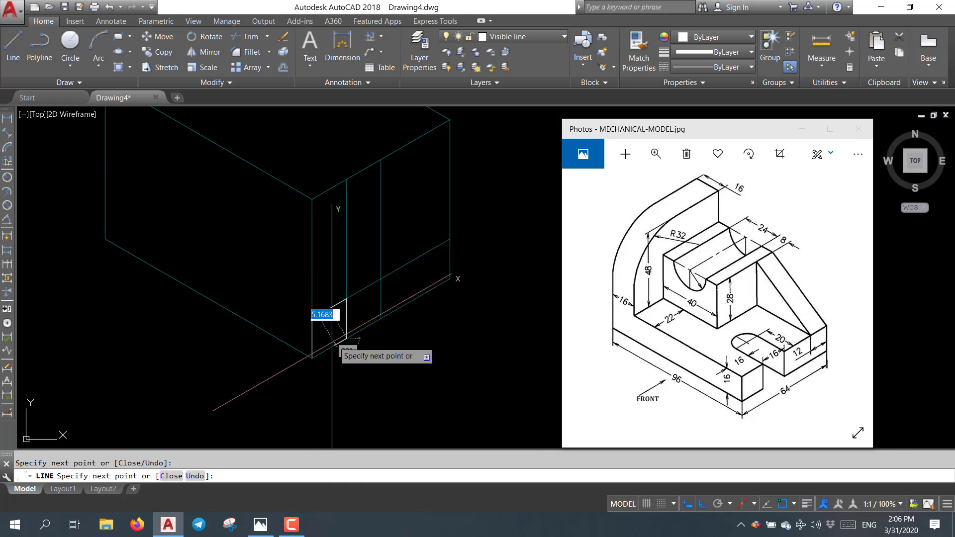
click(312, 358)
key(Return)
key(Return)
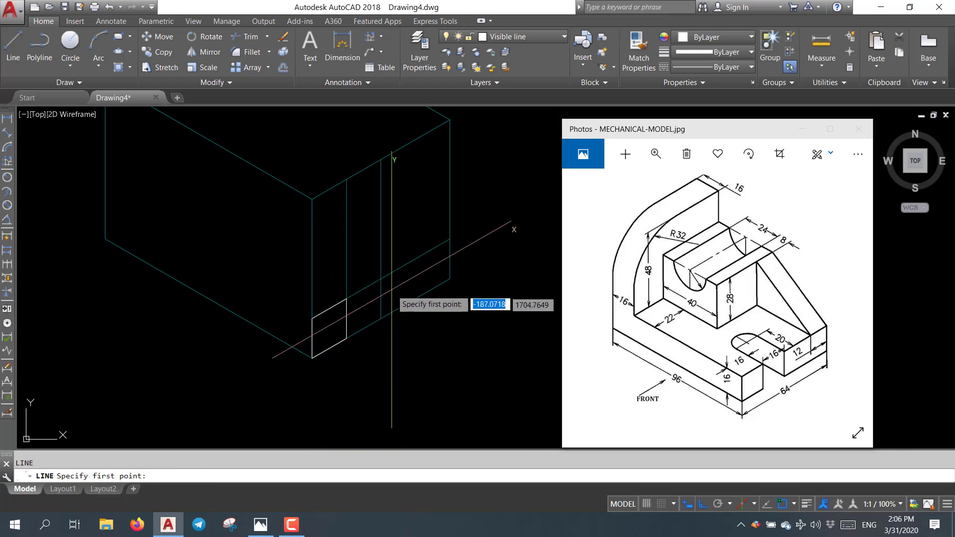
Trace a second outline on the right face between the guide line and the back edge
click(380, 279)
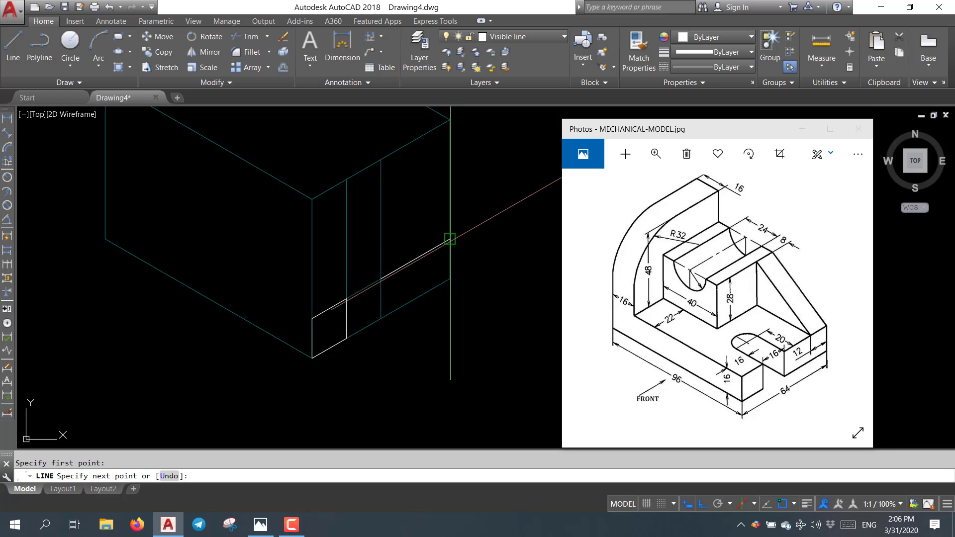
click(450, 239)
click(449, 275)
click(381, 319)
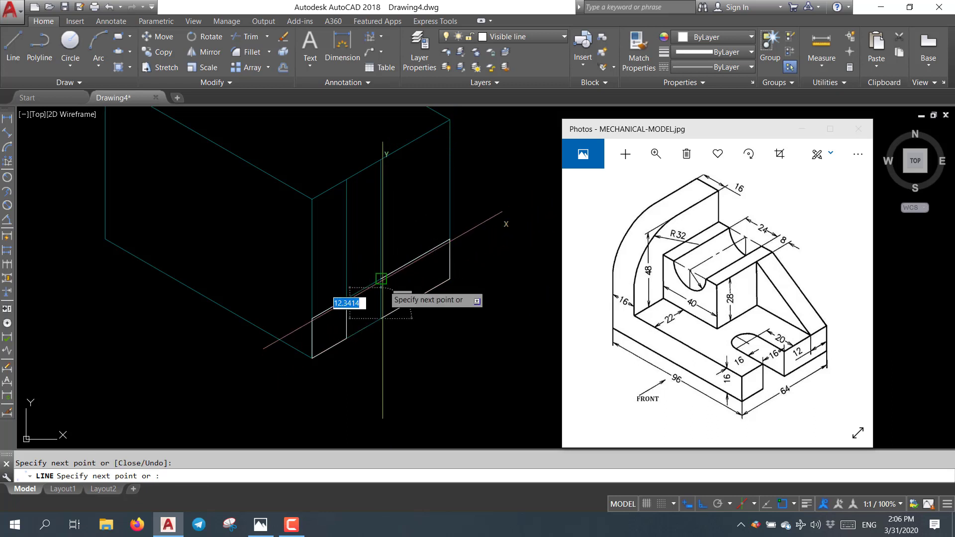
click(381, 279)
key(Escape)
Zoom toward the box's lower front corner and begin copying its bottom-left edge
scroll(476, 302, down, 2)
scroll(485, 323, down, 2)
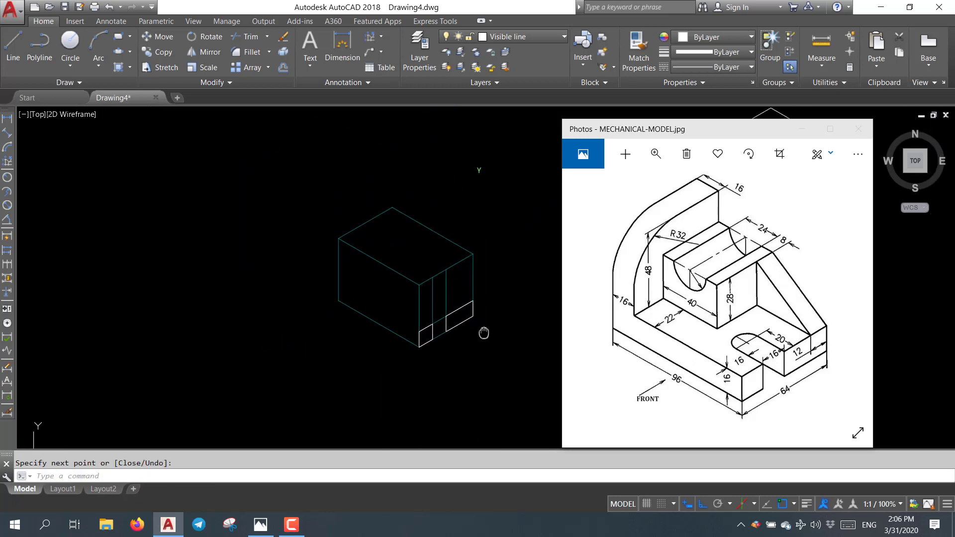
scroll(426, 352, up, 2)
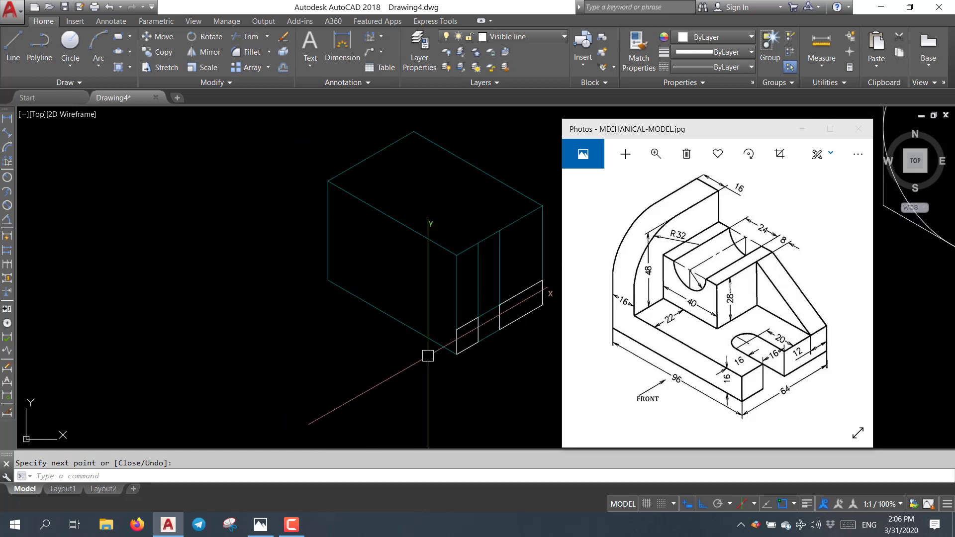
mouse_move(418, 352)
middle_down()
mouse_move(375, 377)
mouse_move(314, 375)
middle_up()
scroll(330, 325, up, 2)
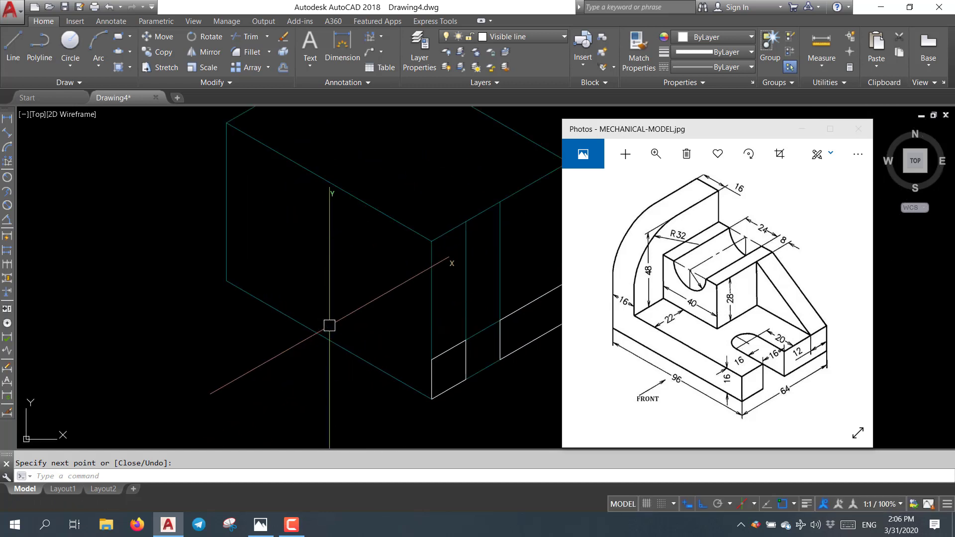
text(co)
key(Return)
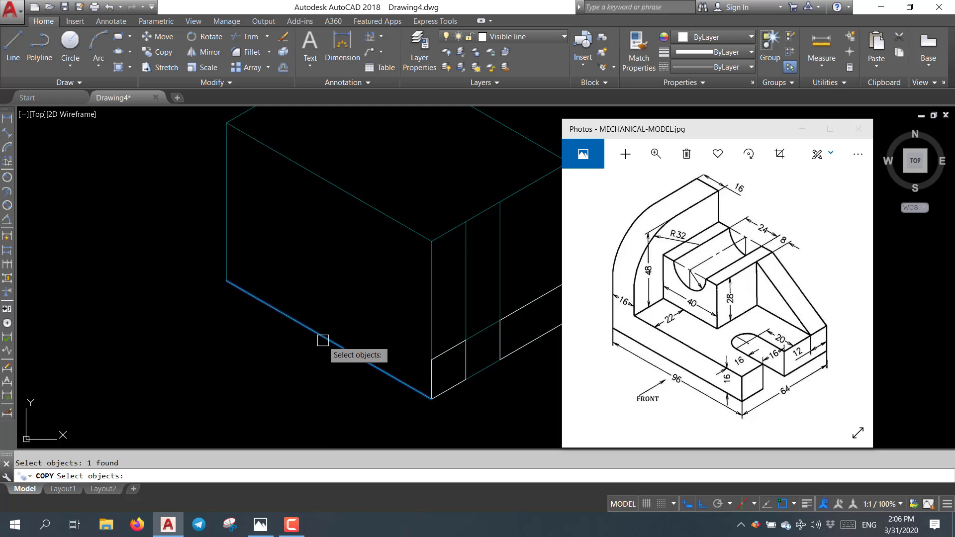
Copy the bottom-left edge 16 units upward
key(Return)
click(322, 303)
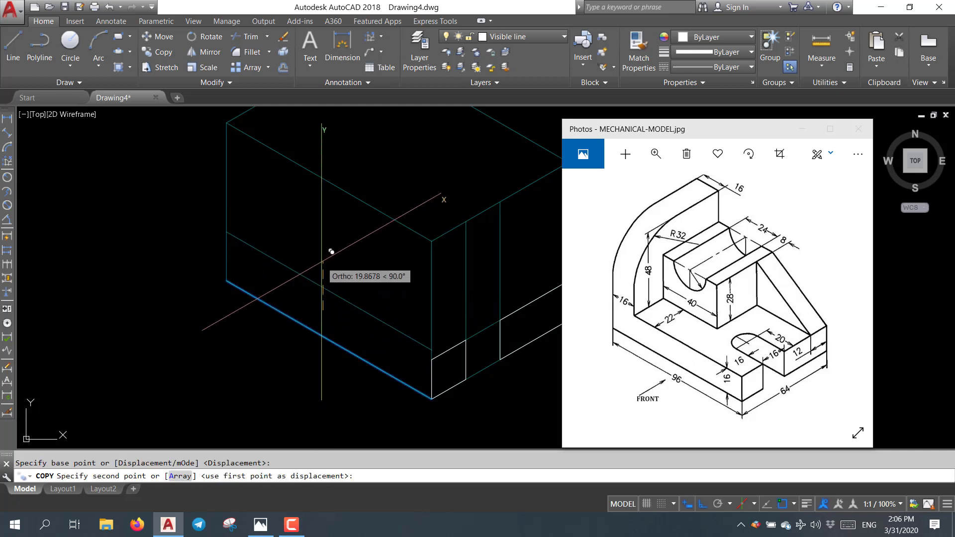
text(16)
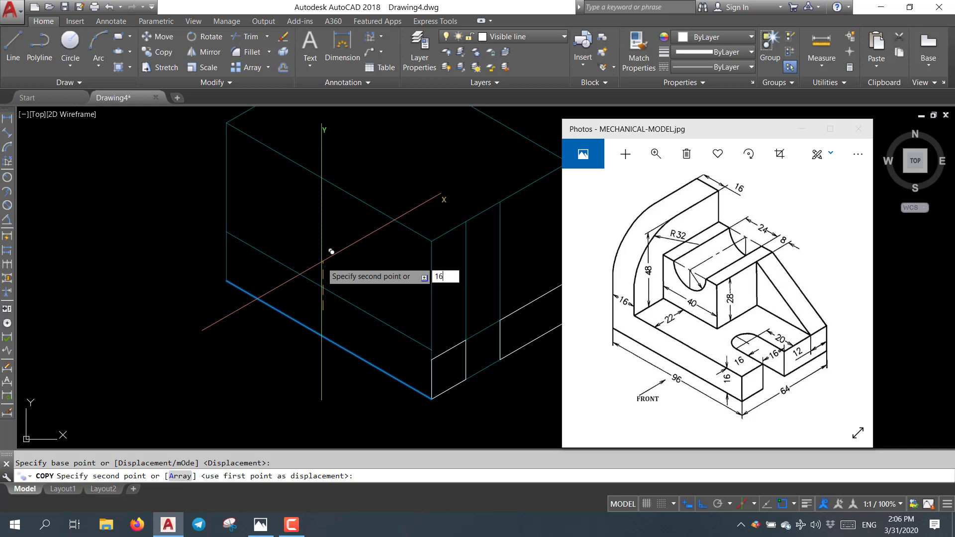
key(Return)
key(Return)
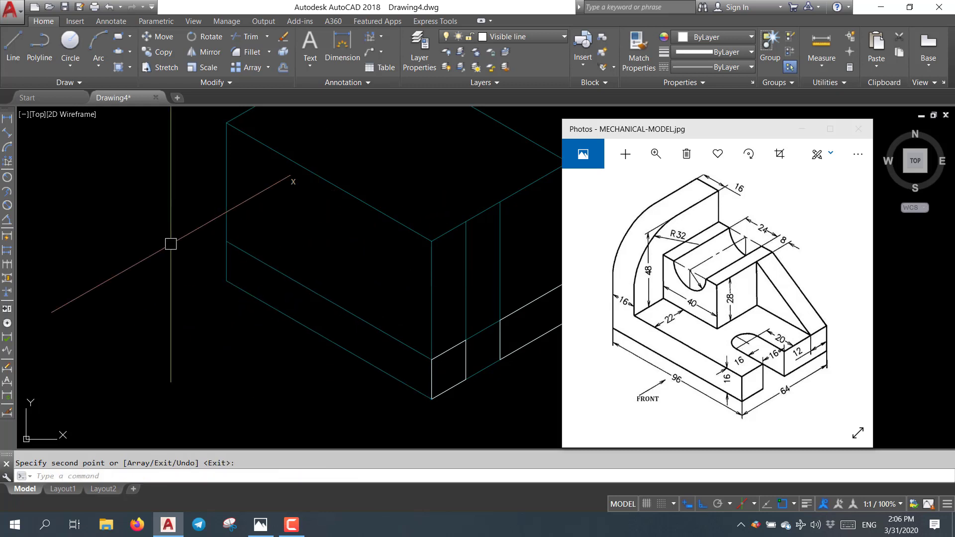
middle_drag(170, 244, 191, 321)
key(Return)
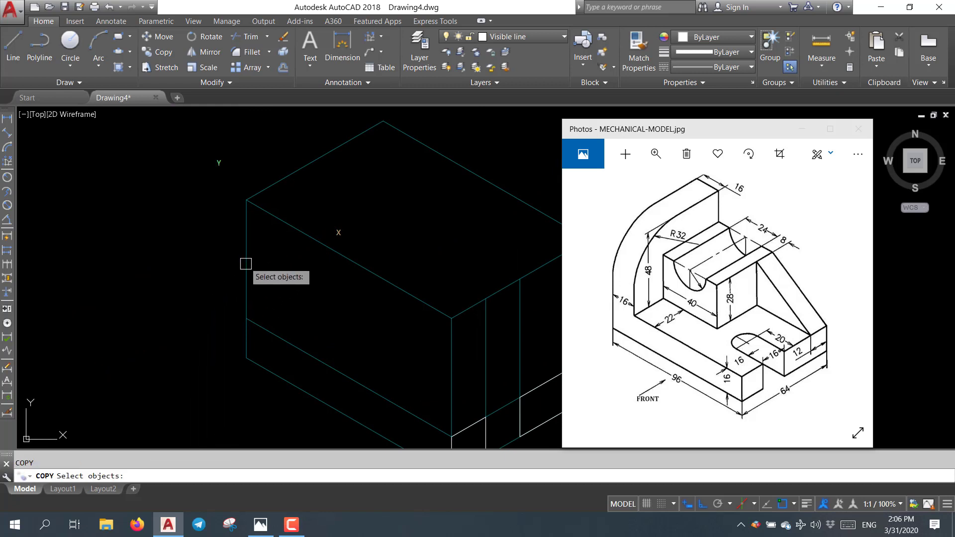
Copy the left vertical edge 16 units inward
key(Return)
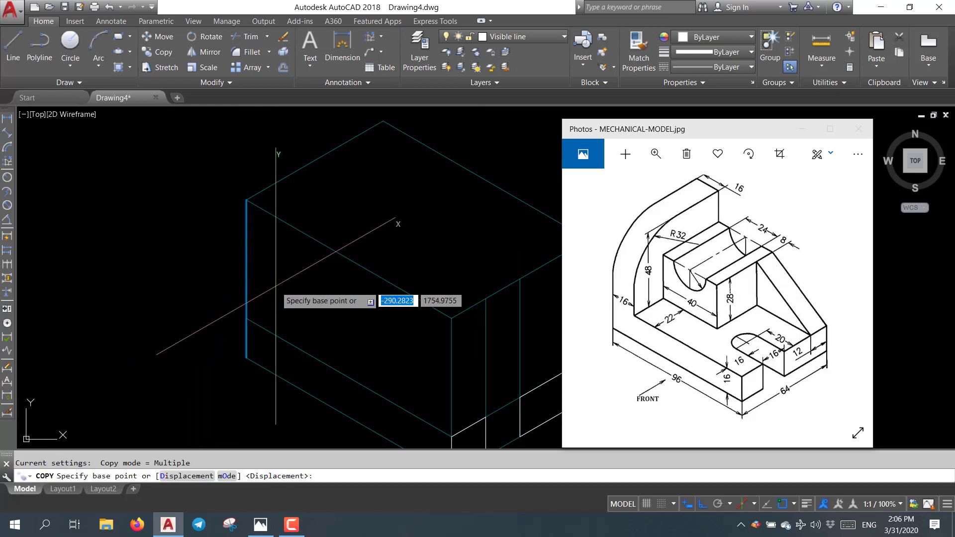
click(275, 288)
key(Escape)
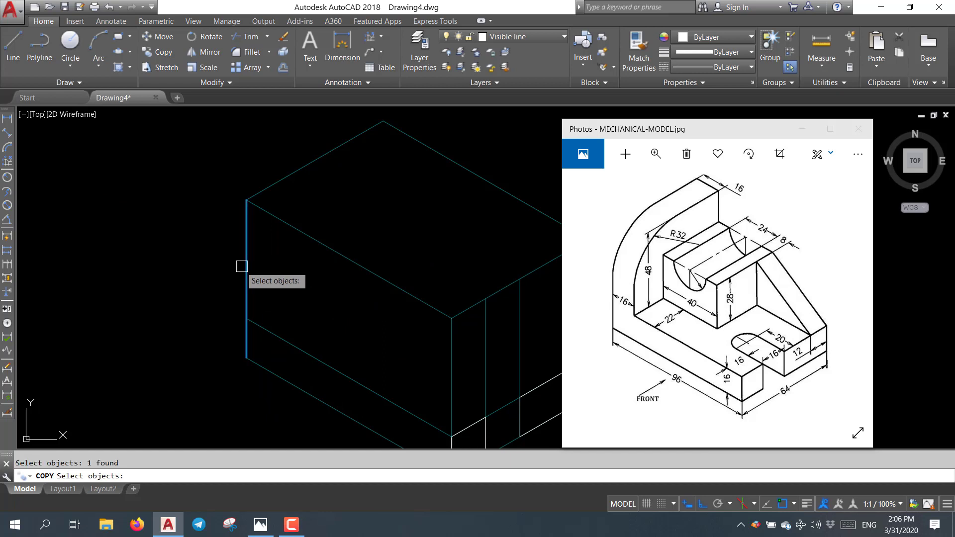
key(Return)
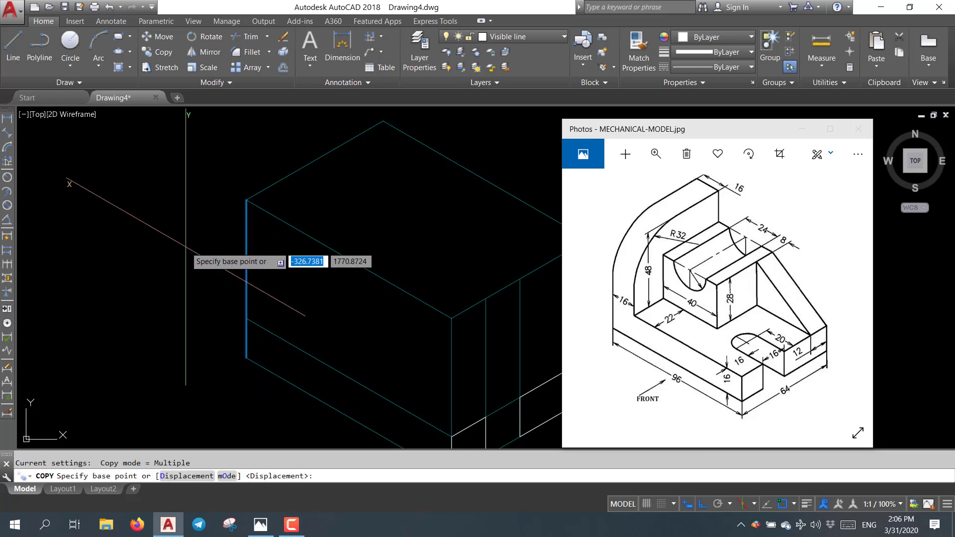
click(198, 270)
text(1)
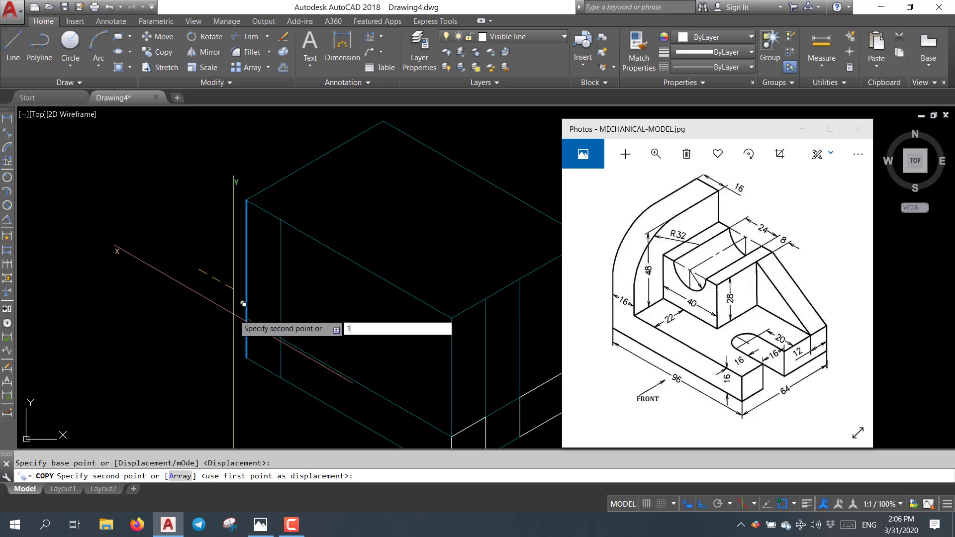
text(6)
key(Return)
key(Return)
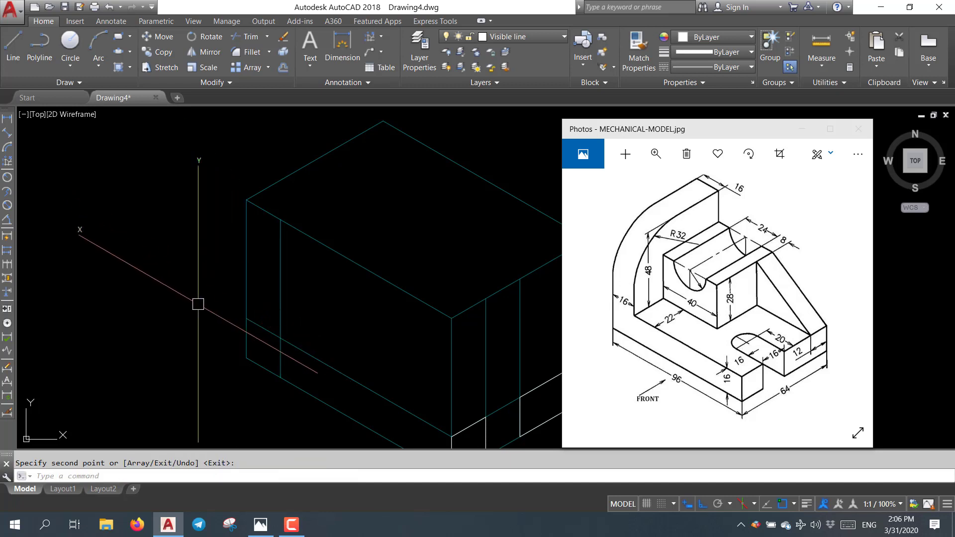
text(di)
key(Return)
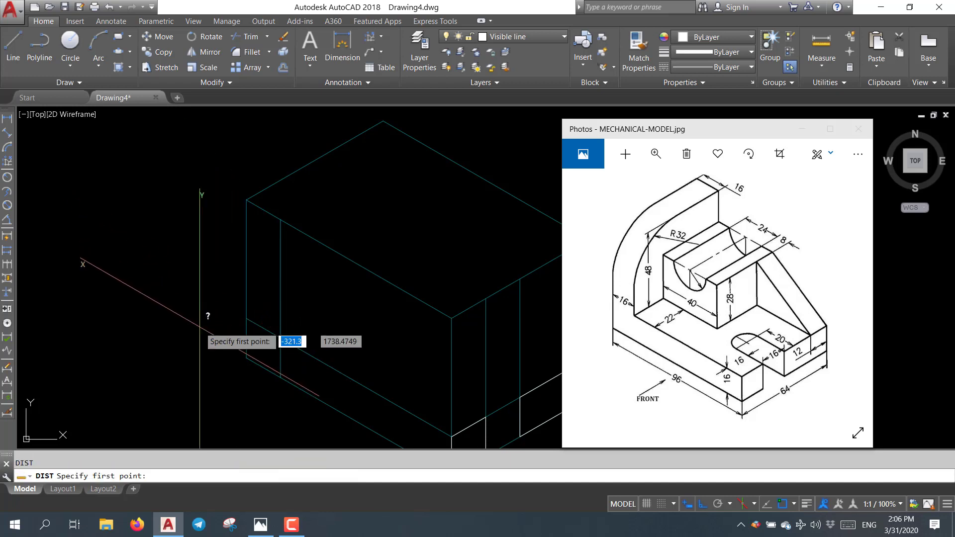
Start a distance check from the copied line, then cancel it
click(248, 317)
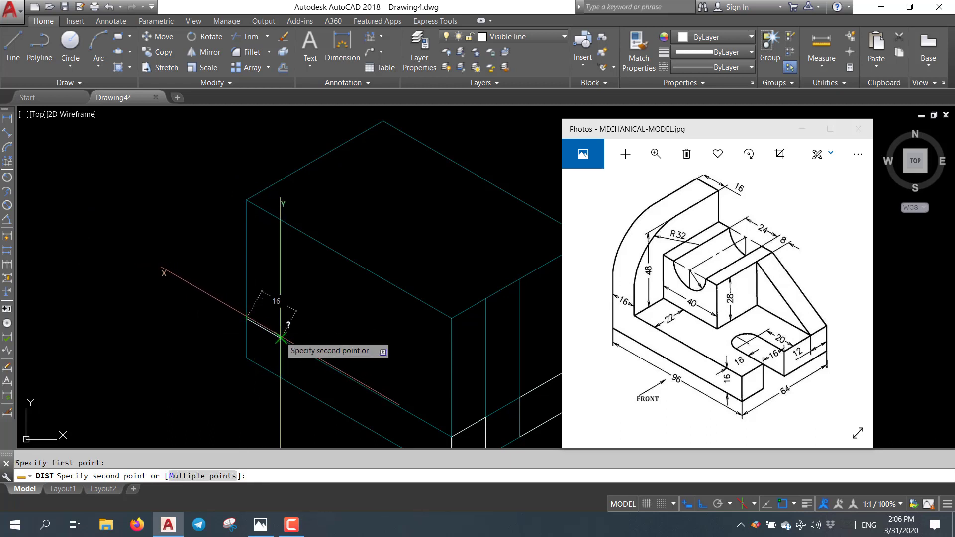
key(Escape)
scroll(316, 309, down, 2)
scroll(323, 311, down, 2)
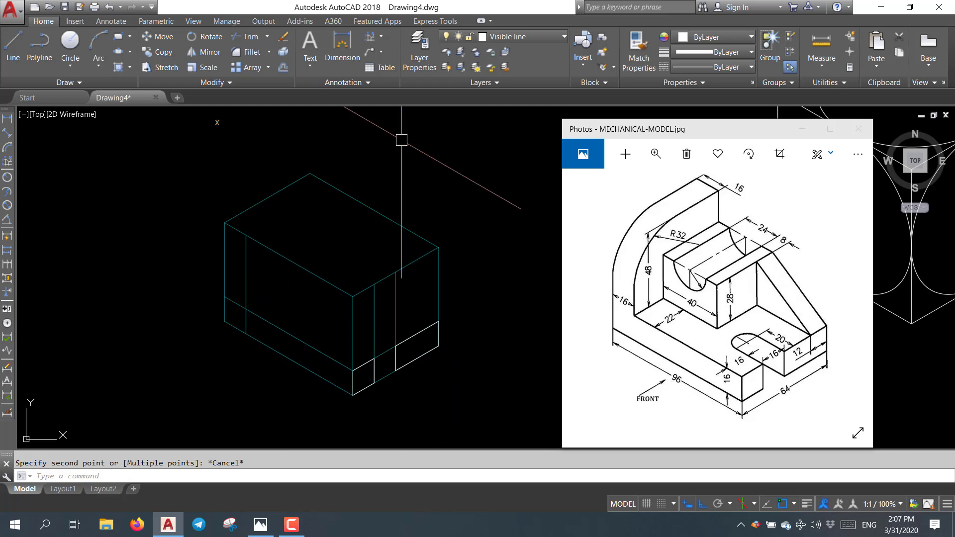
Draw a line from the box corner along the lower-left box edge
text(line)
key(Return)
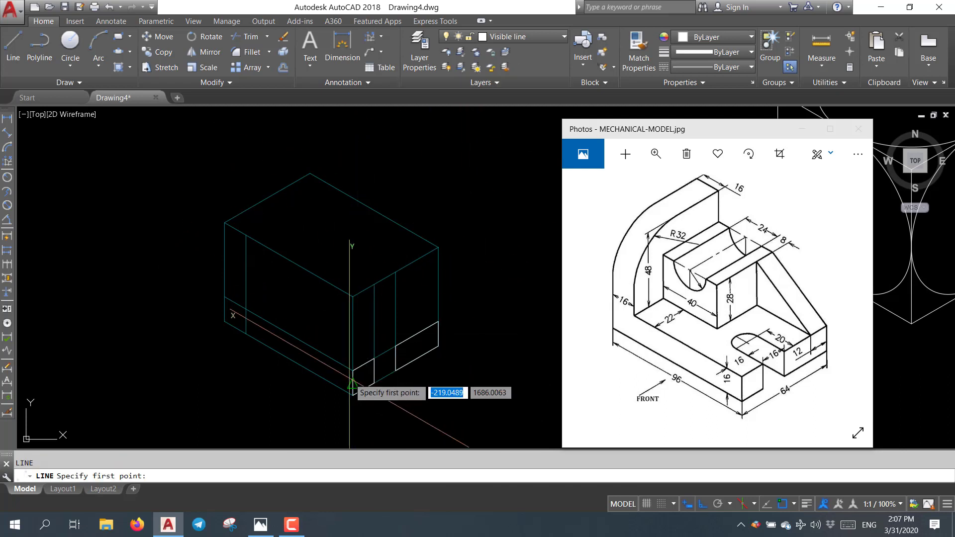
click(352, 371)
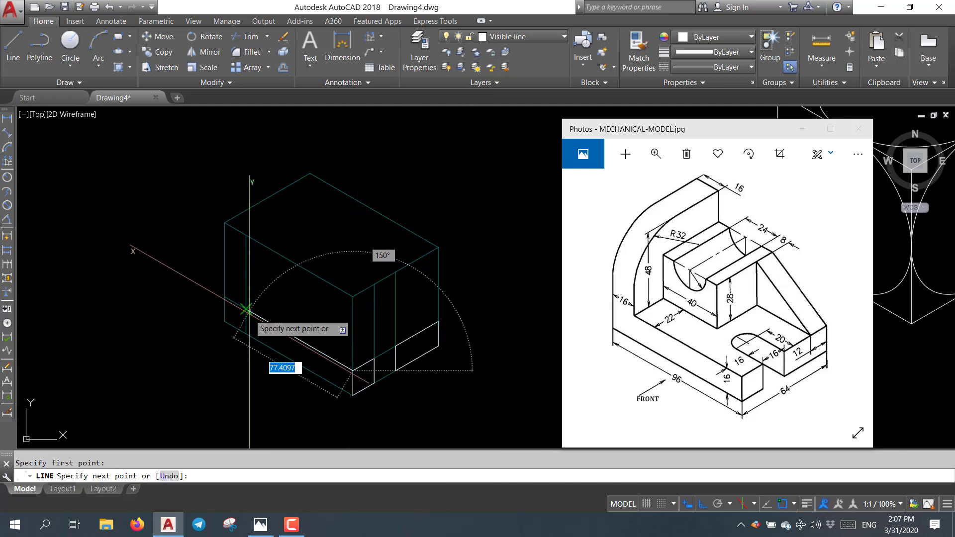
click(245, 309)
key(Return)
key(Return)
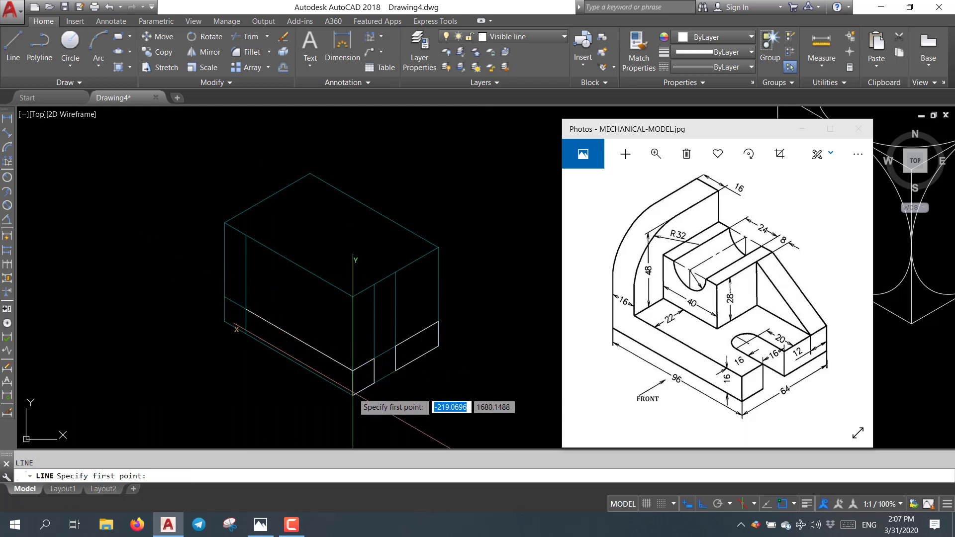
Trace the base's bottom edge to the construction line and its vertical edge above
click(352, 394)
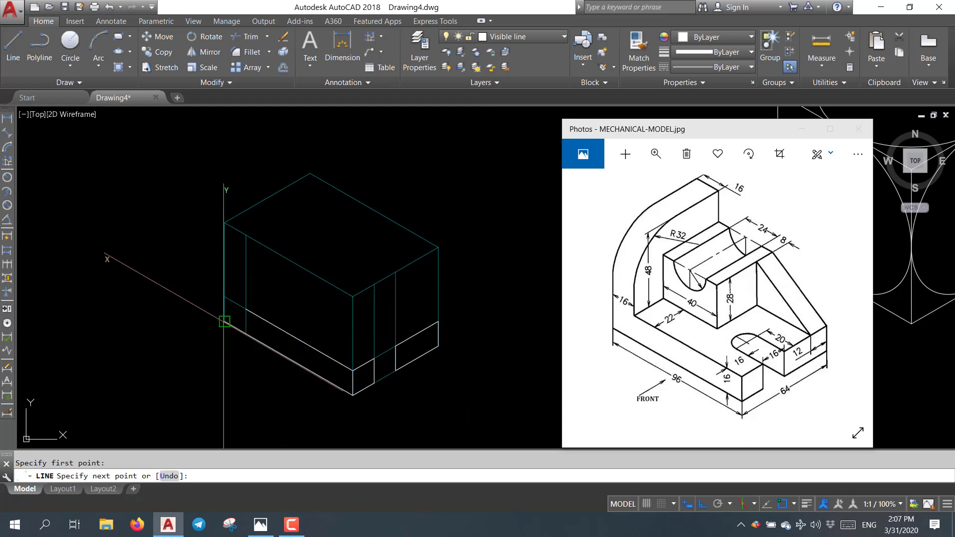
click(224, 321)
click(225, 222)
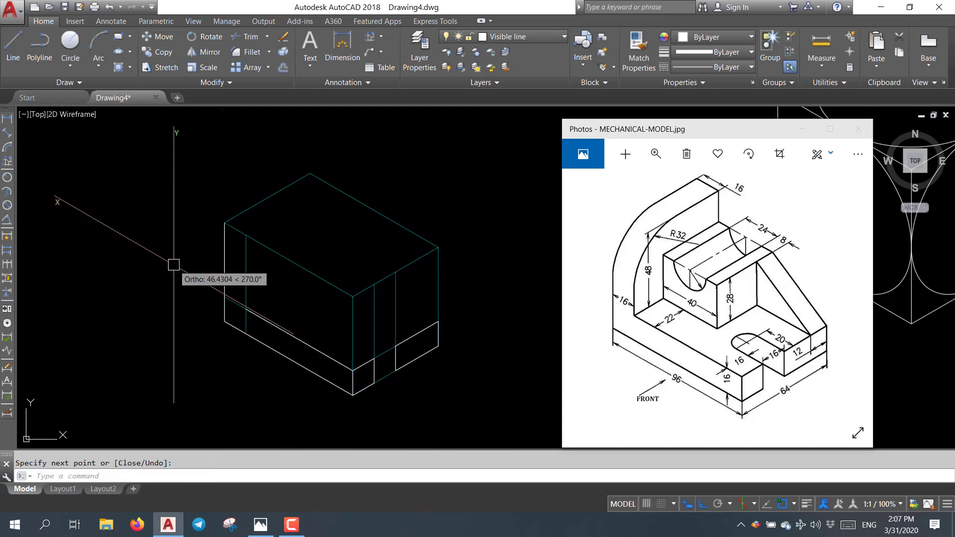
key(Escape)
scroll(171, 266, down, 2)
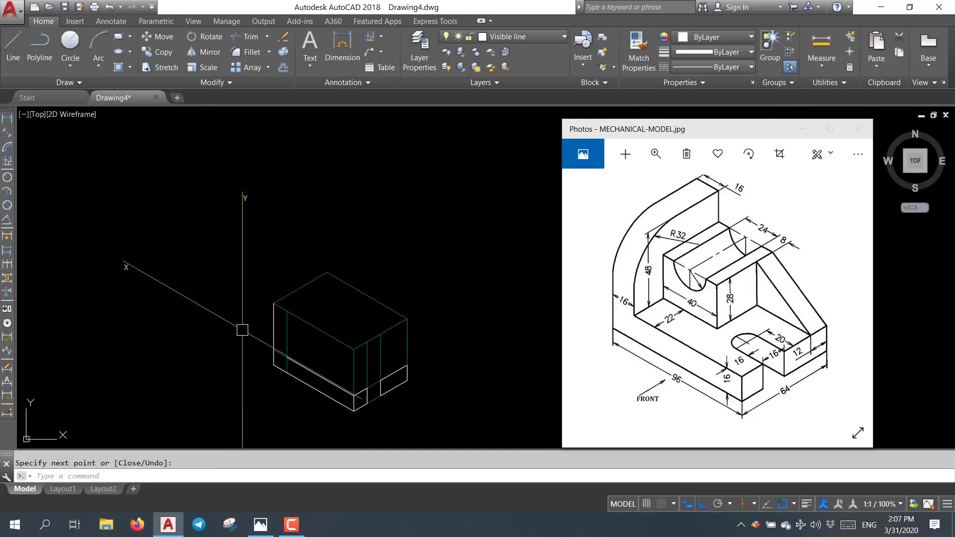
scroll(331, 363, up, 3)
scroll(363, 355, up, 1)
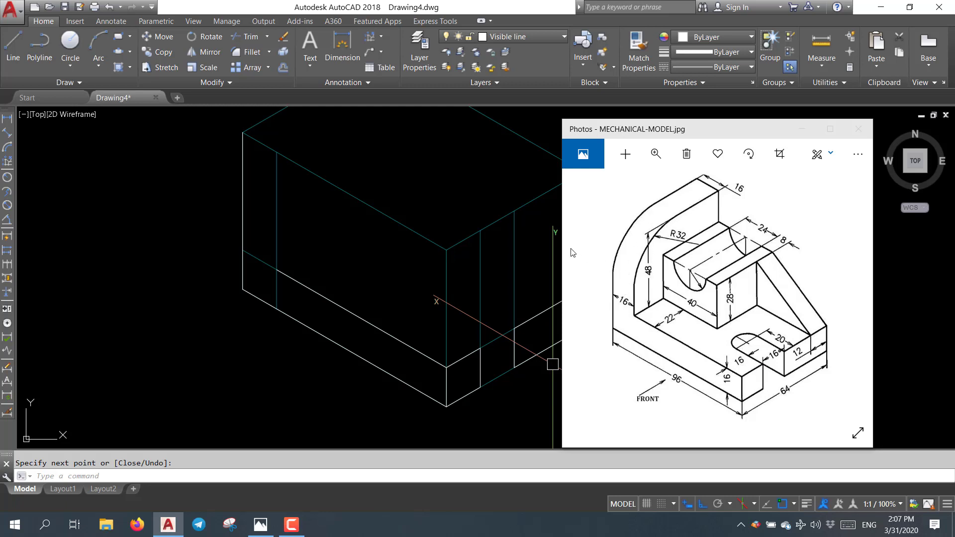
scroll(420, 133, down, 3)
middle_drag(420, 134, 339, 199)
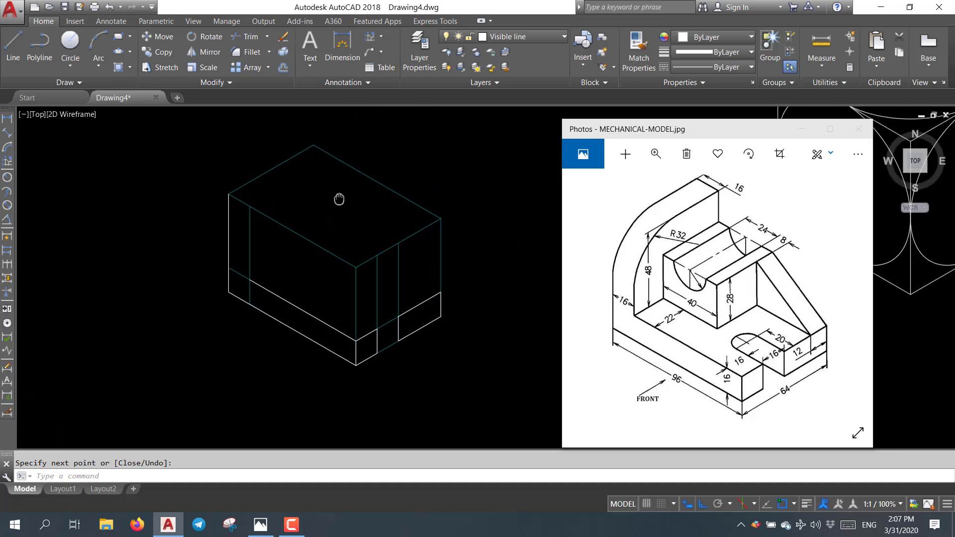
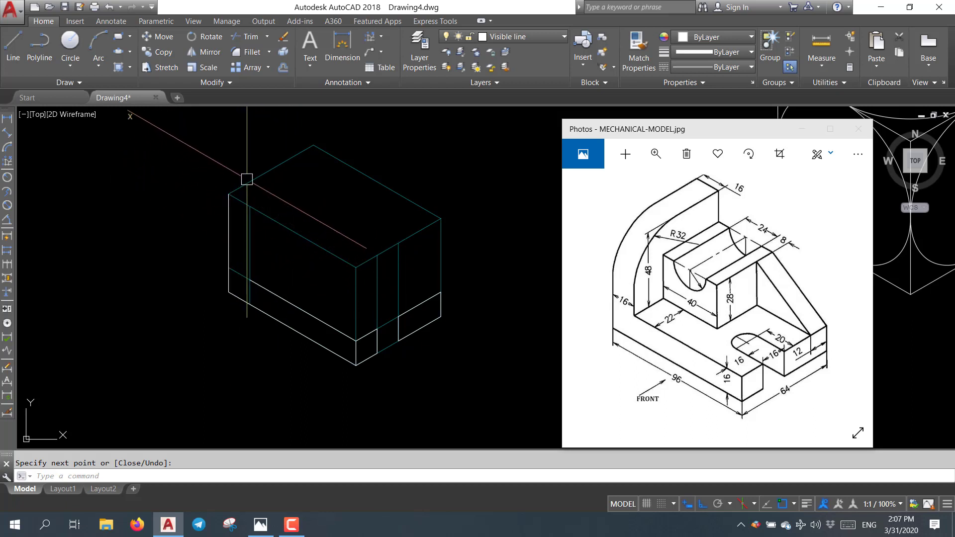
Draw a line from the box's left corner to its top corner
middle_drag(262, 185, 263, 249)
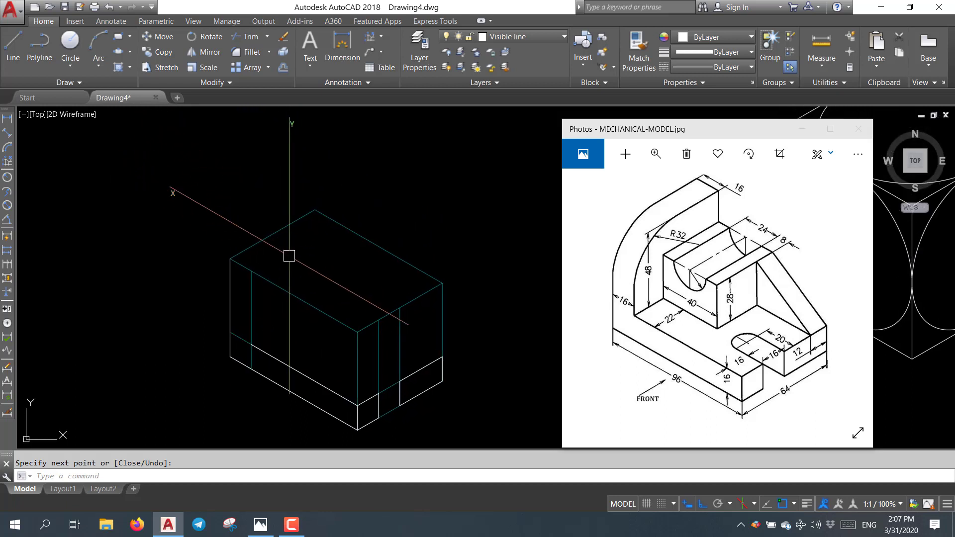
key(space)
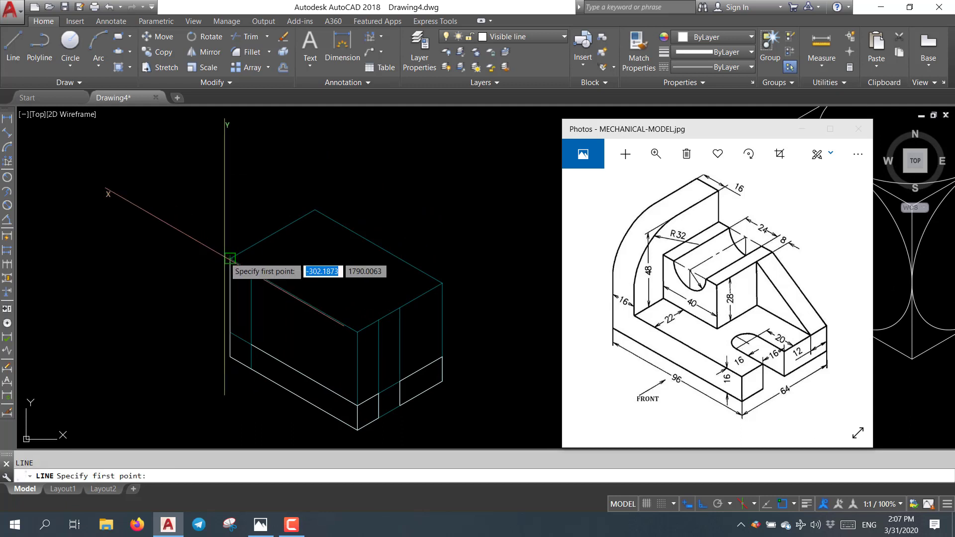
click(231, 257)
click(314, 210)
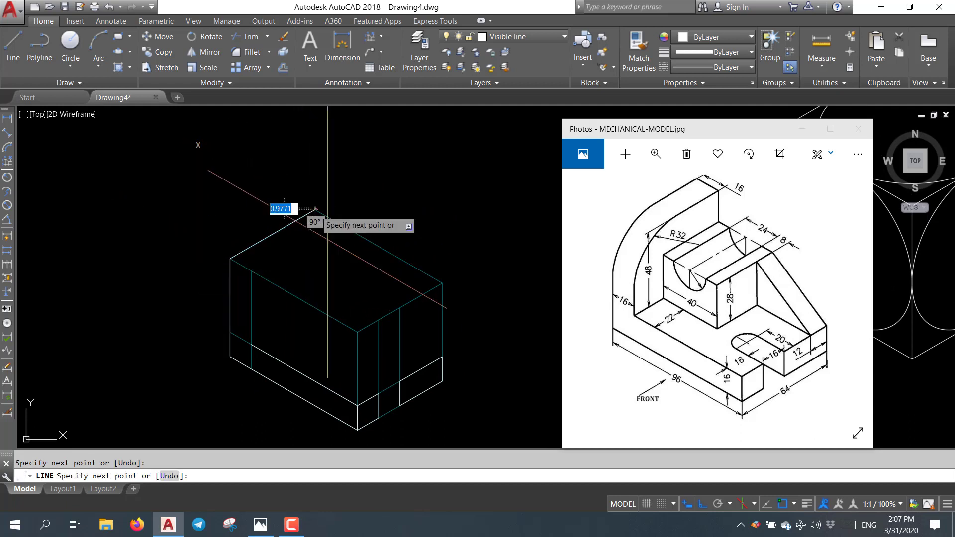
key(Return)
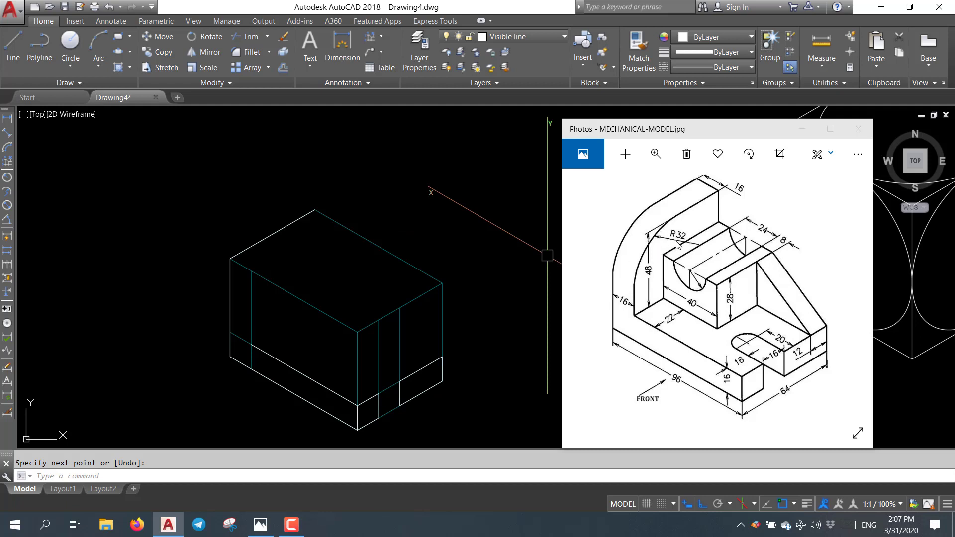
On the right isoplane, draw a 32-unit vertical line down from the box's upper edge
key(l)
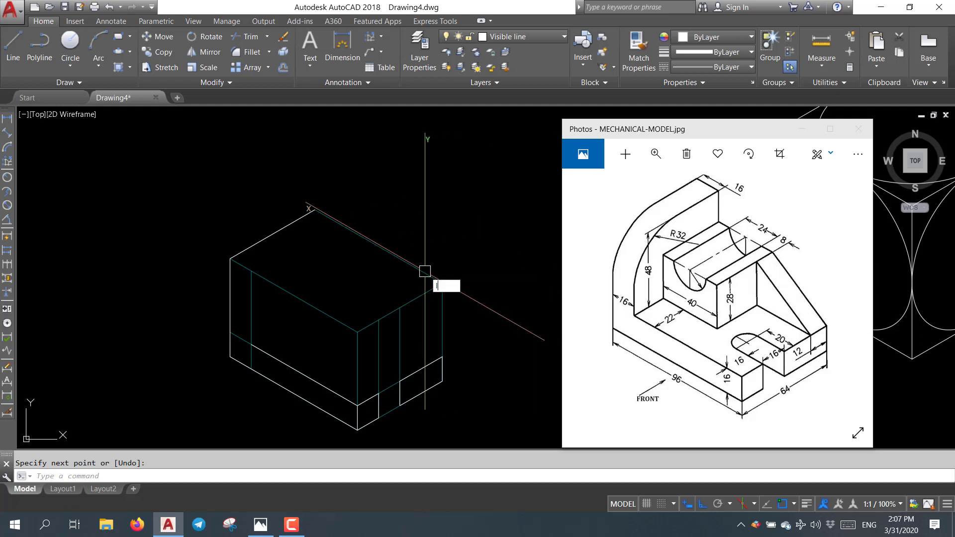
key(Return)
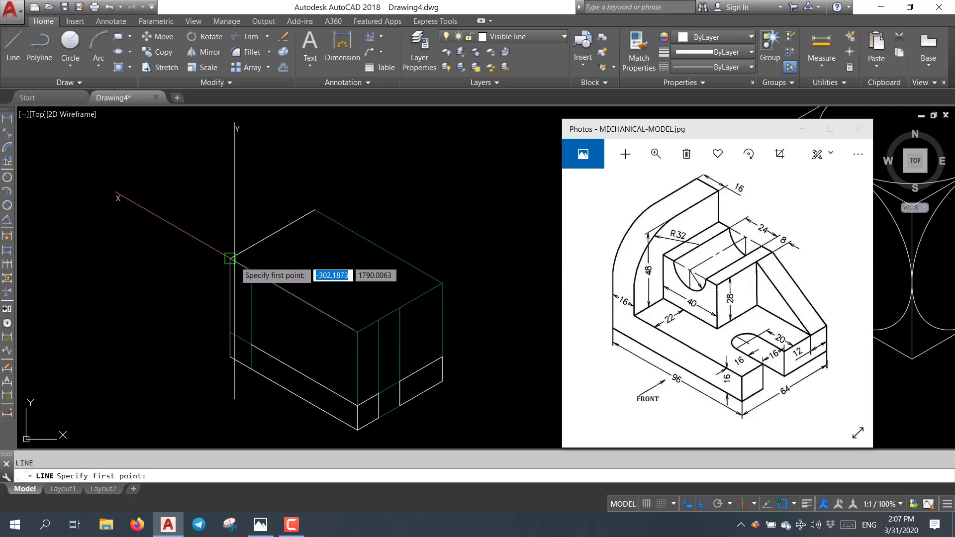
key(F5)
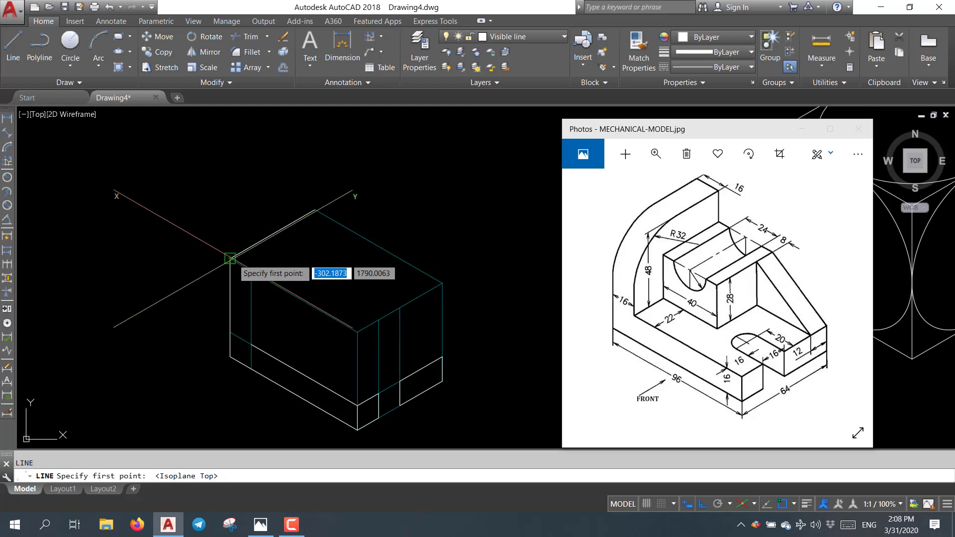
key(F5)
click(229, 259)
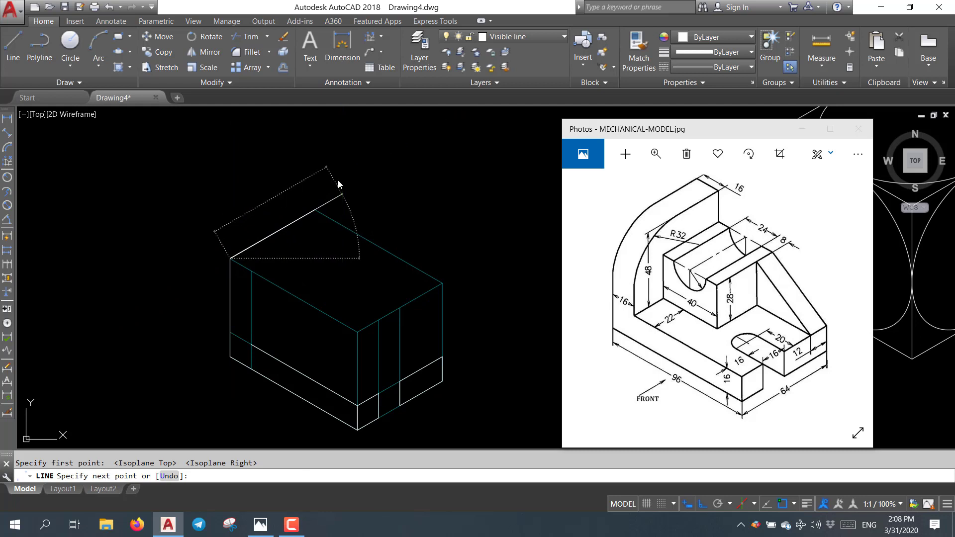
text(32)
key(Return)
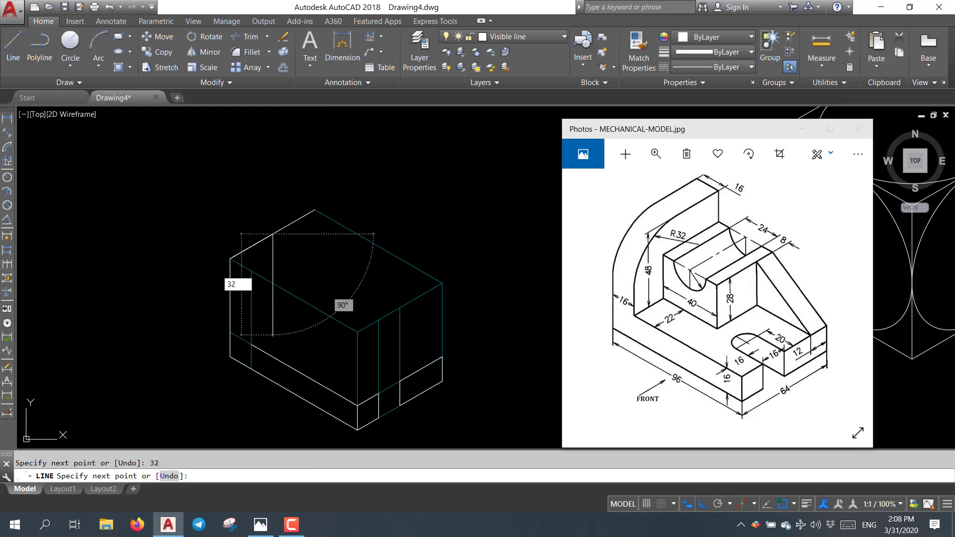
key(Return)
key(Return)
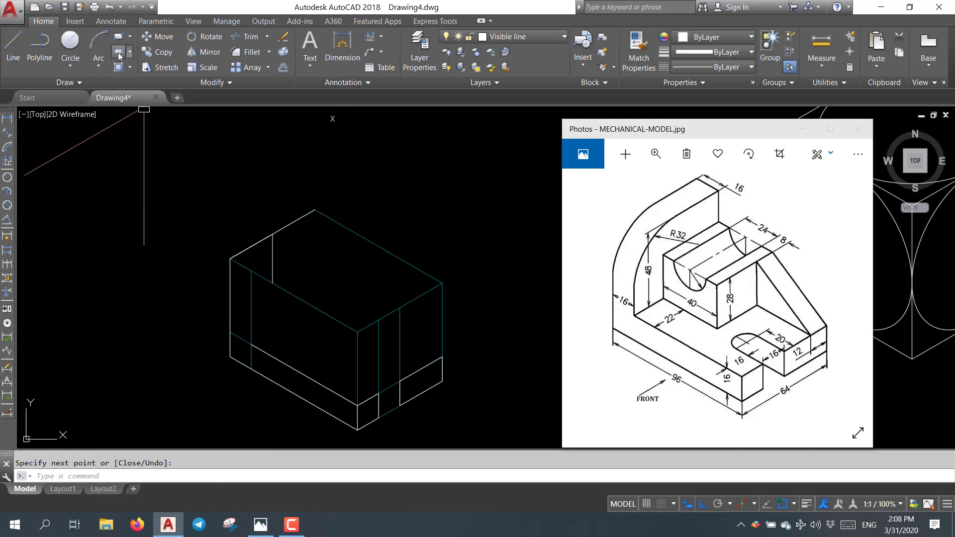
click(119, 53)
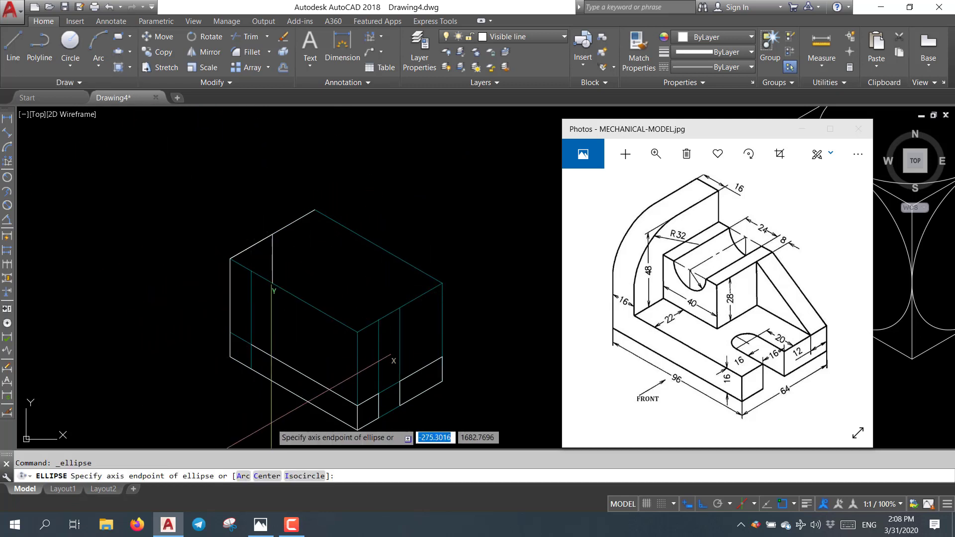
Draw an isocircle centred at the guide line's lower end, reaching the box's top edge
click(290, 477)
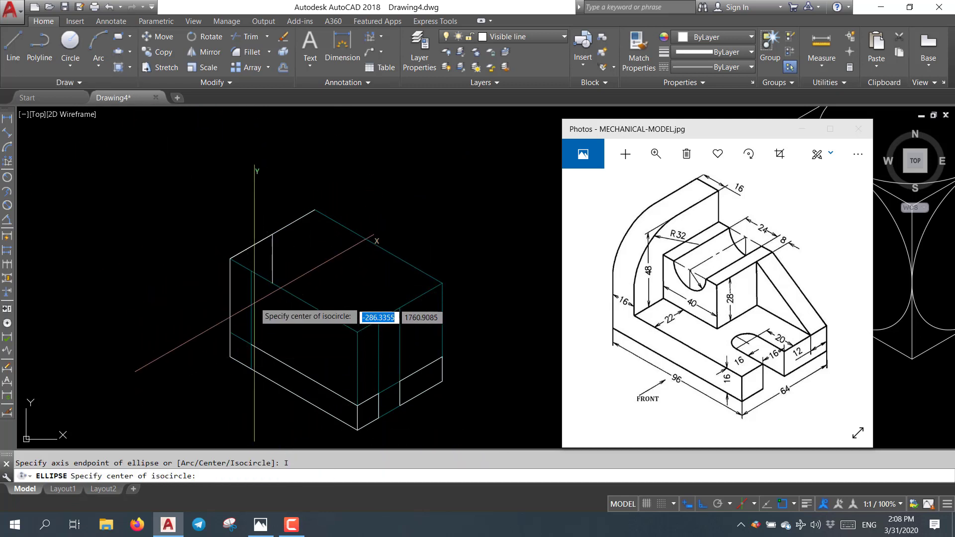
scroll(251, 303, up, 5)
click(287, 283)
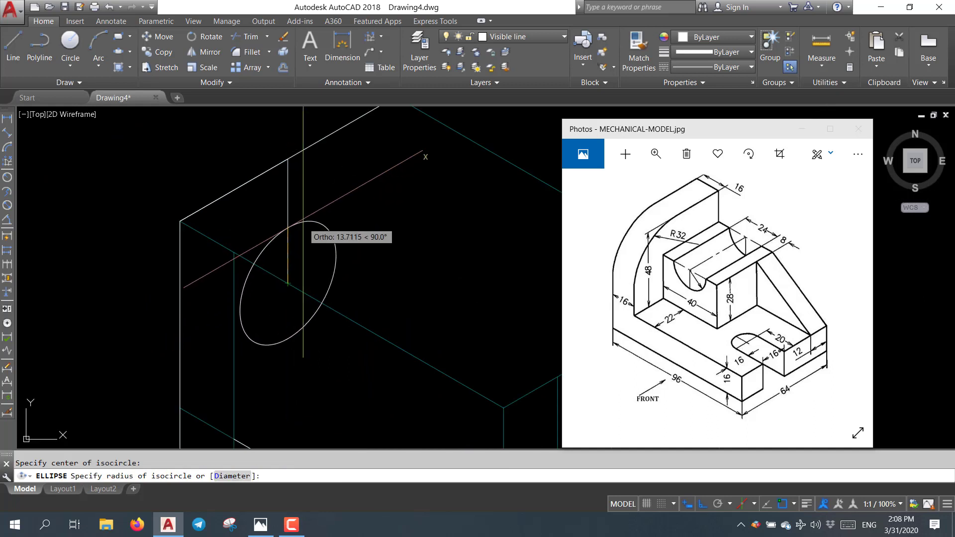
click(291, 158)
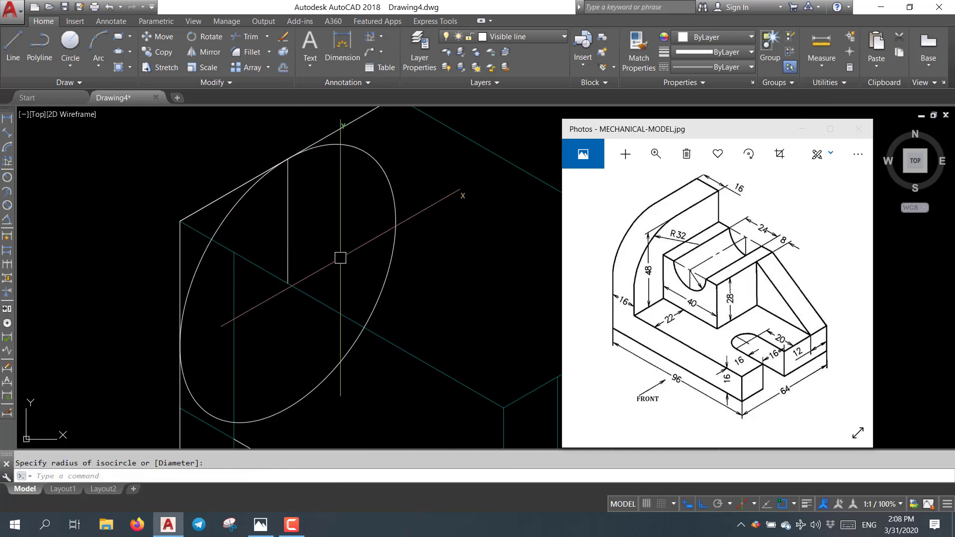
Measure the distance from the isocircle centre, then delete the vertical guide line
text(dst)
key(Return)
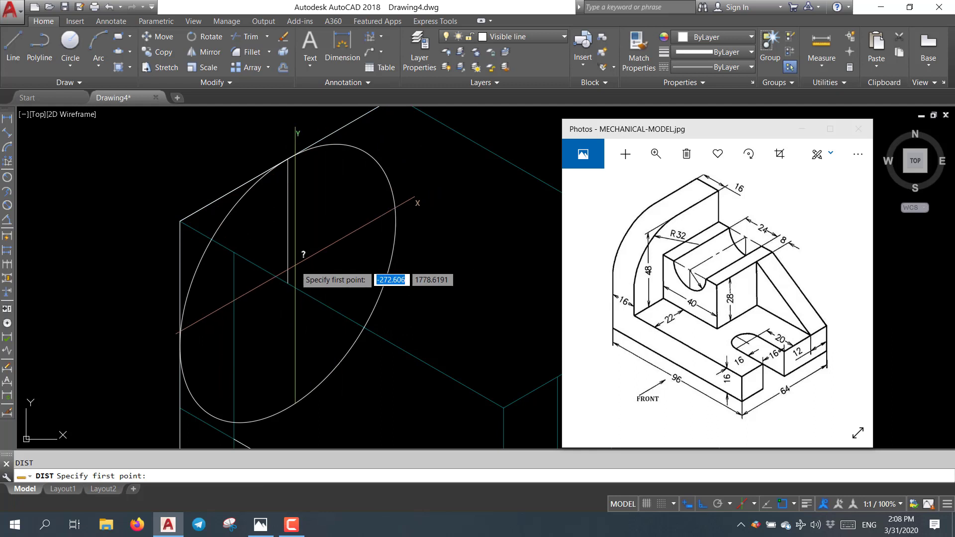
click(287, 283)
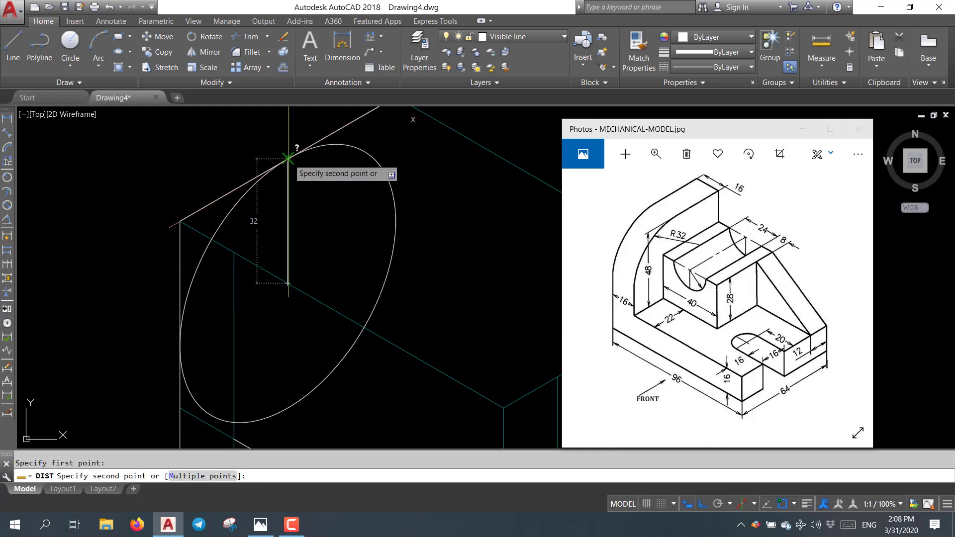
key(Escape)
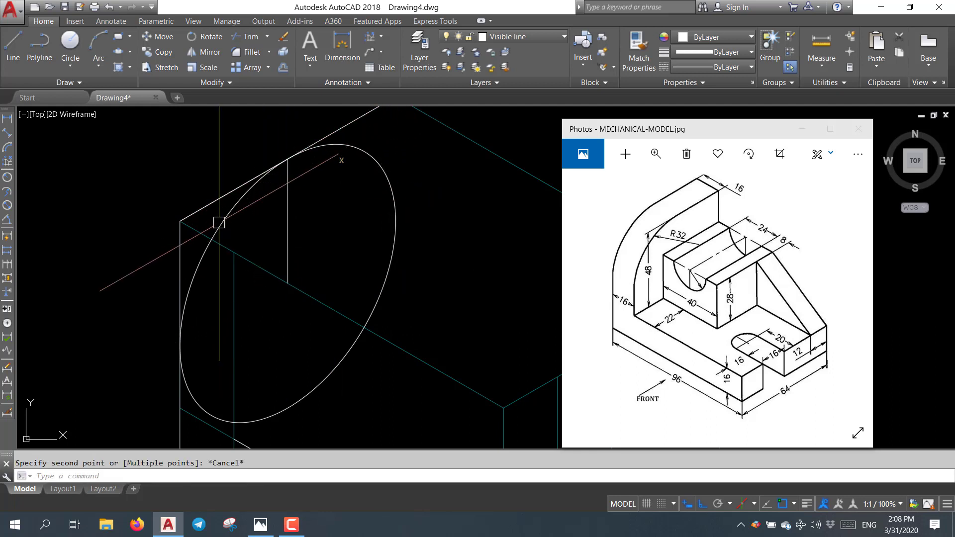
scroll(268, 232, down, 2)
click(277, 238)
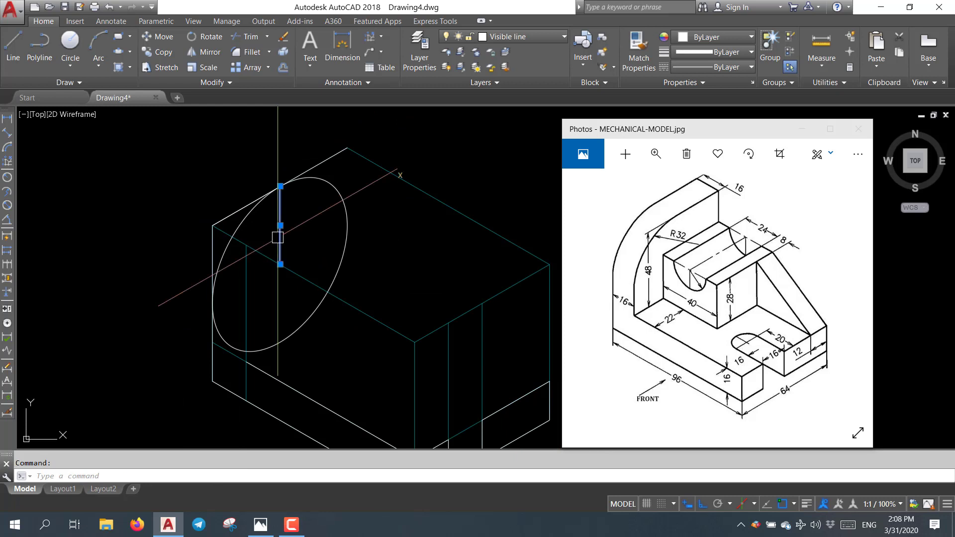
key(Delete)
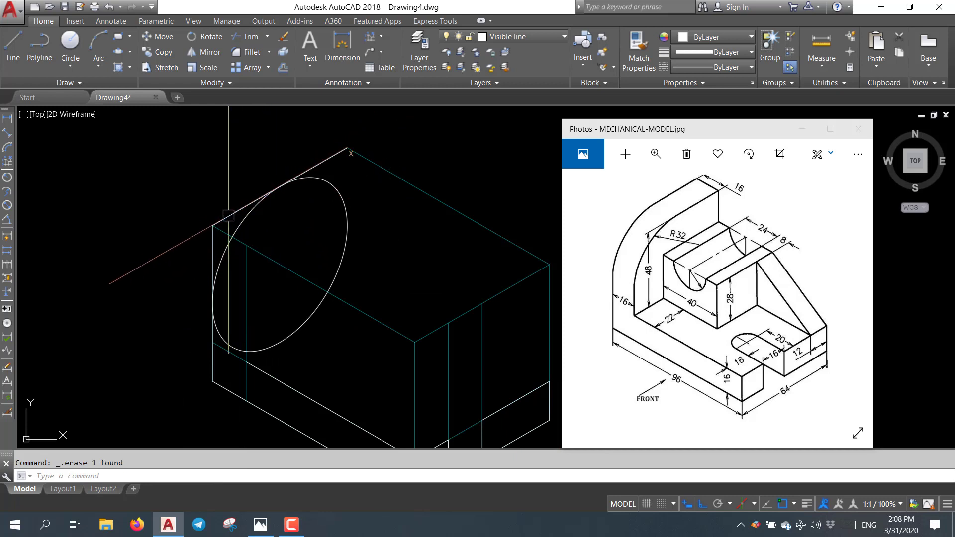
Trim away the box edge lying inside the ellipse
text(tr)
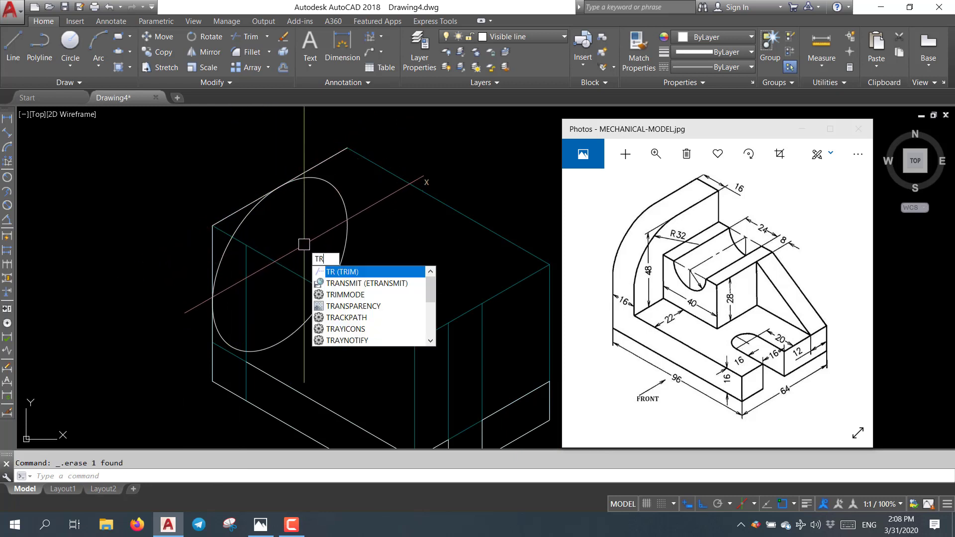
key(Return)
click(325, 180)
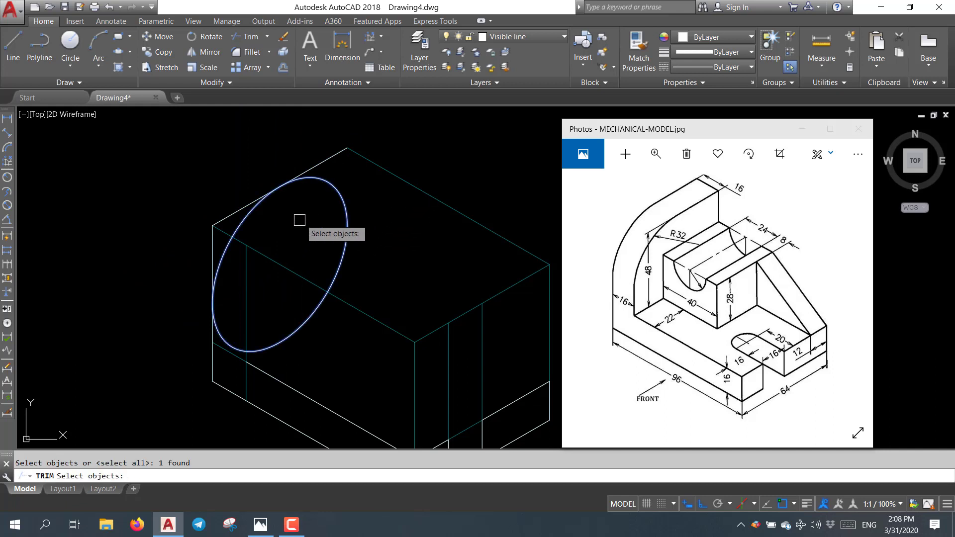
key(Return)
click(232, 213)
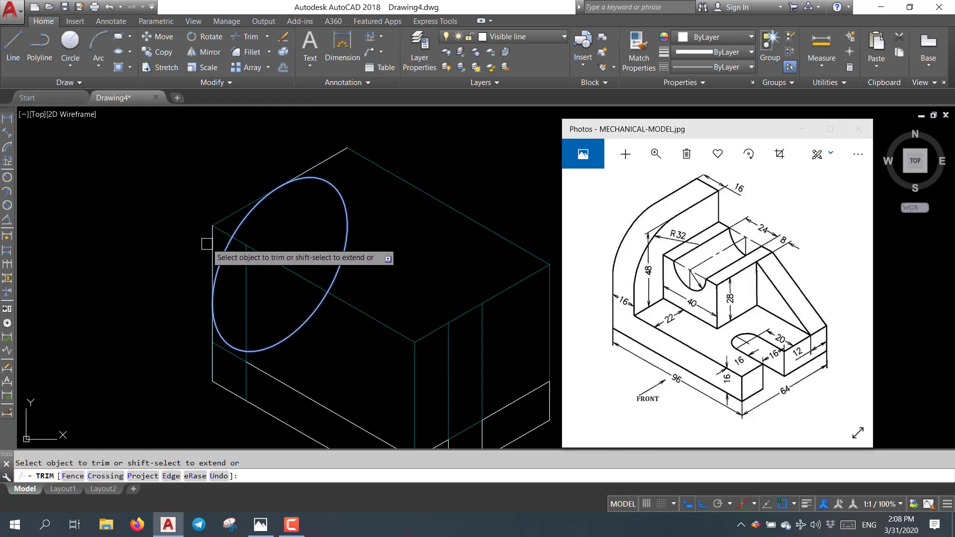
key(Return)
key(Return)
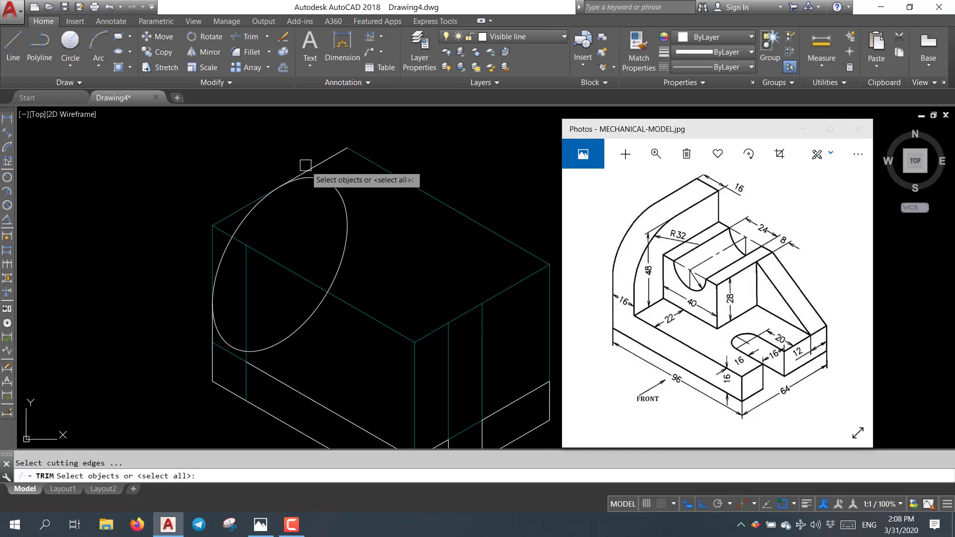
Trim the ellipse's right part against the top-left and left vertical edges
click(323, 160)
click(212, 358)
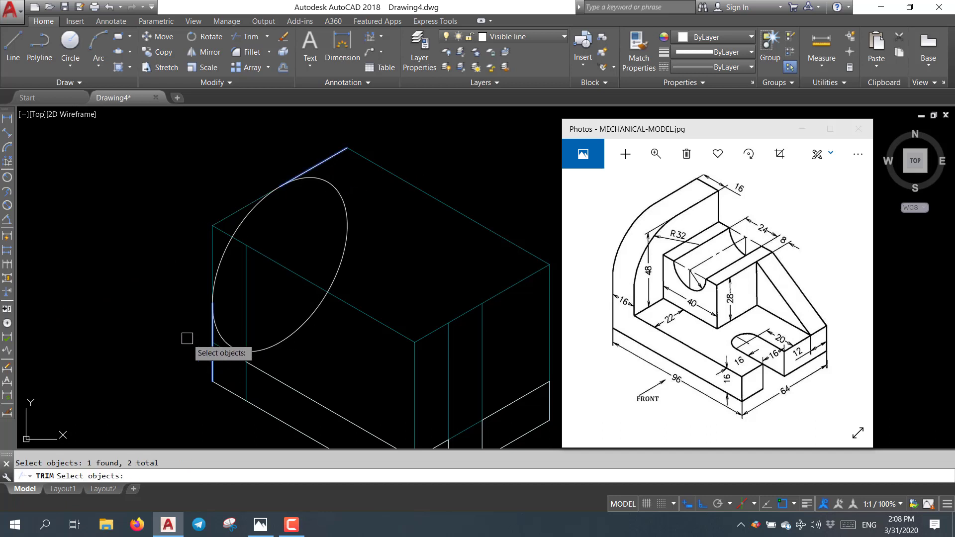
key(Return)
click(327, 299)
key(Return)
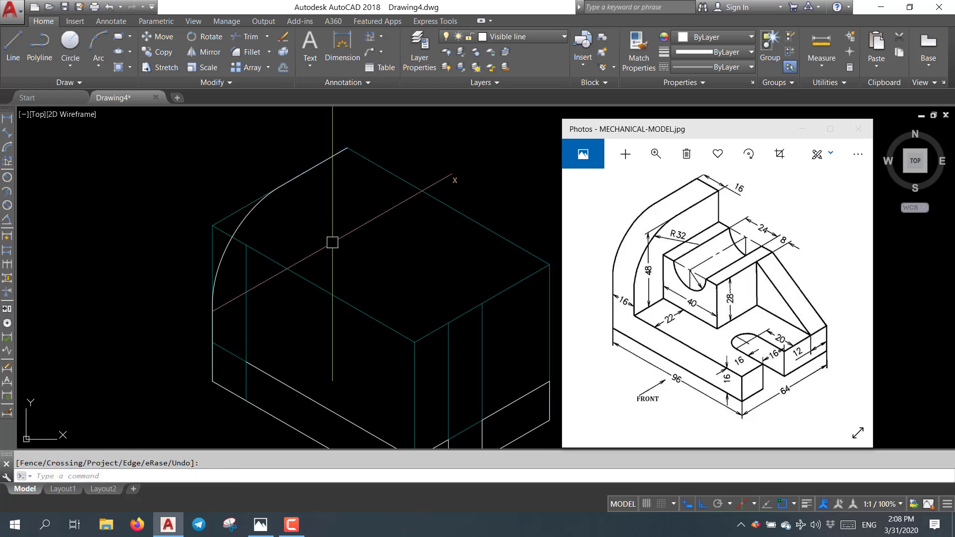
scroll(331, 181, down, 2)
scroll(395, 245, down, 2)
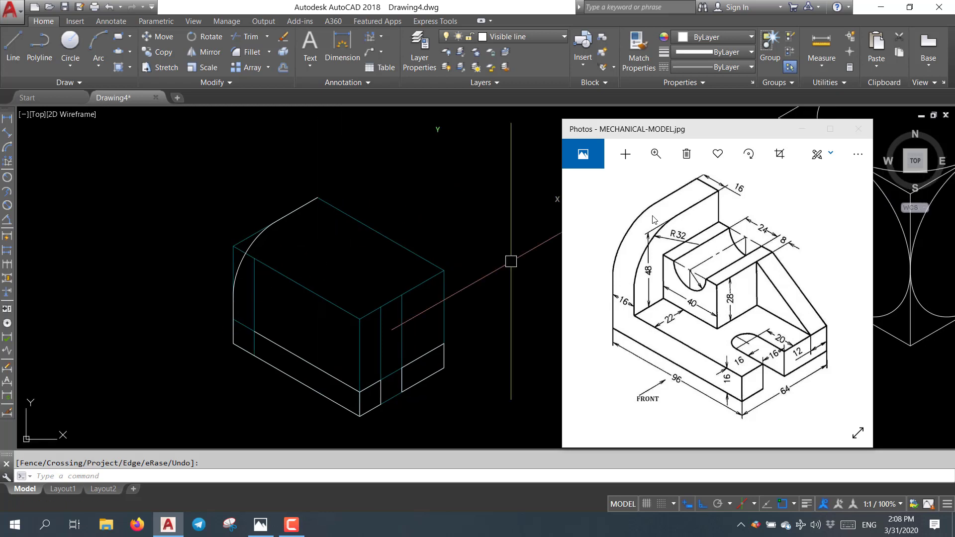
Draw a 16-unit line back from the box's top corner on the left isoplane
text(l)
key(Return)
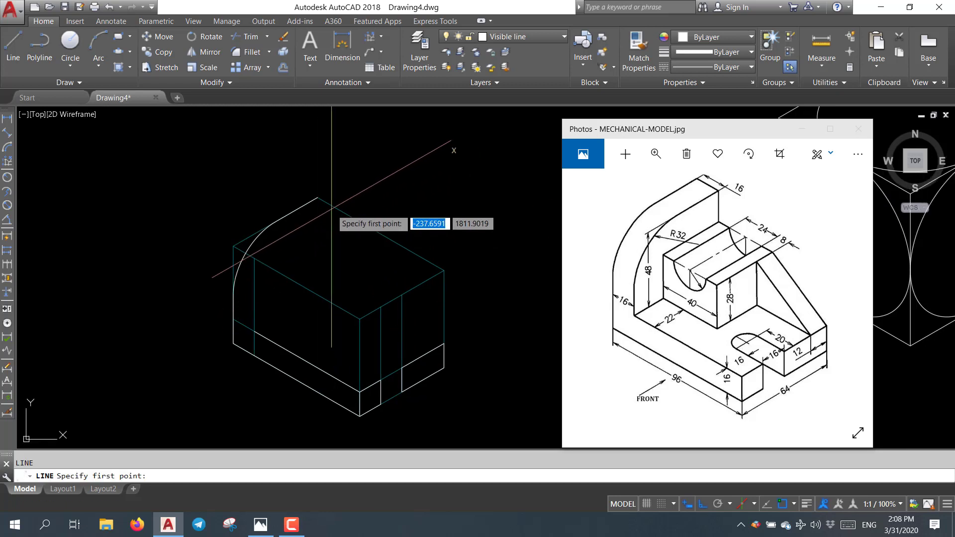
click(317, 197)
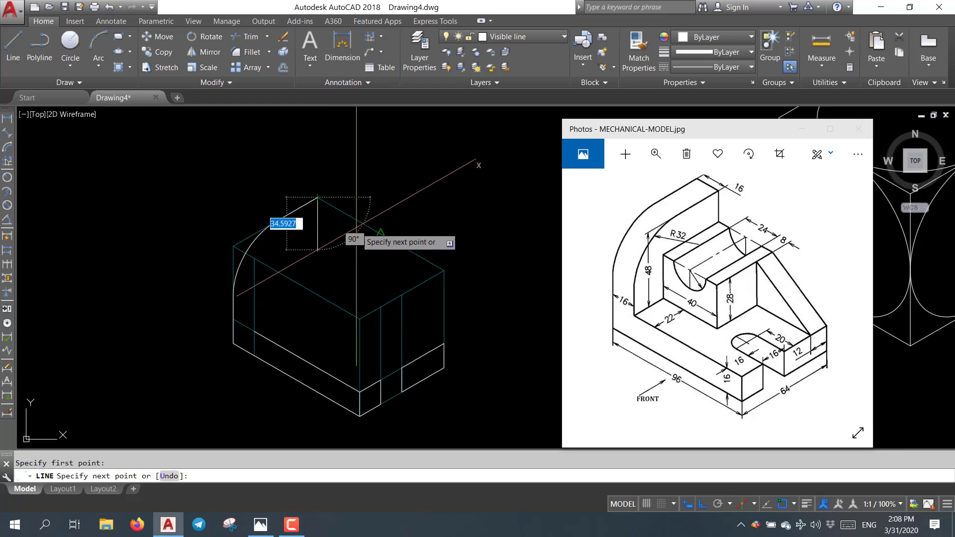
key(F5)
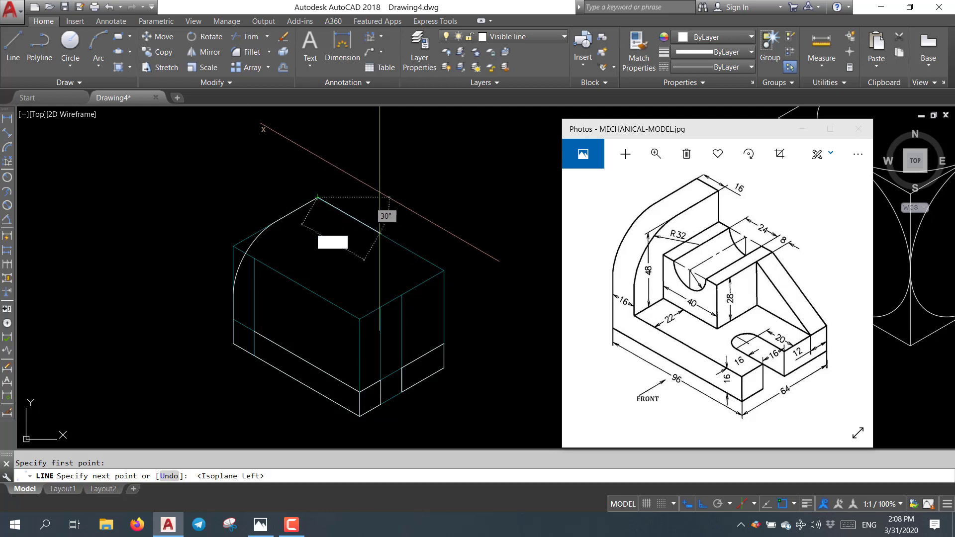
text(16)
key(Return)
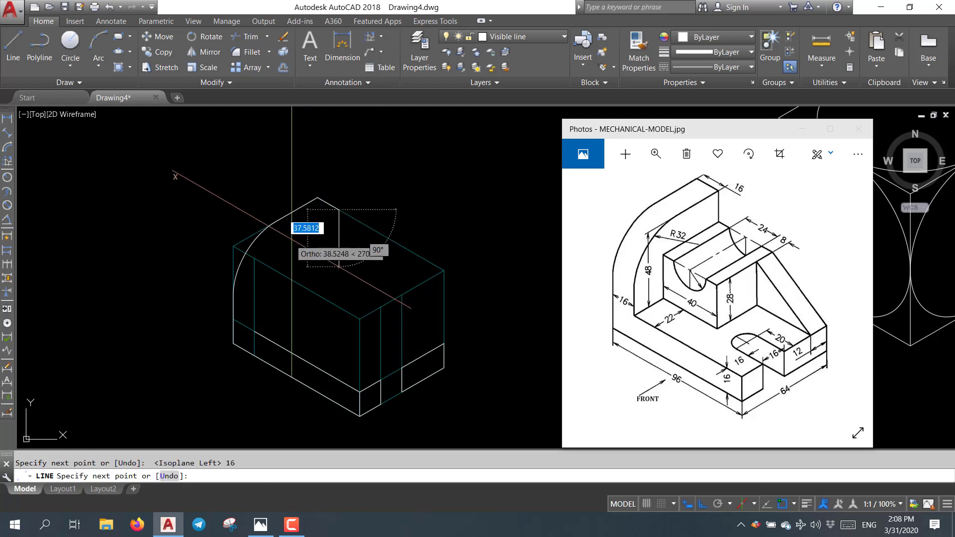
key(Return)
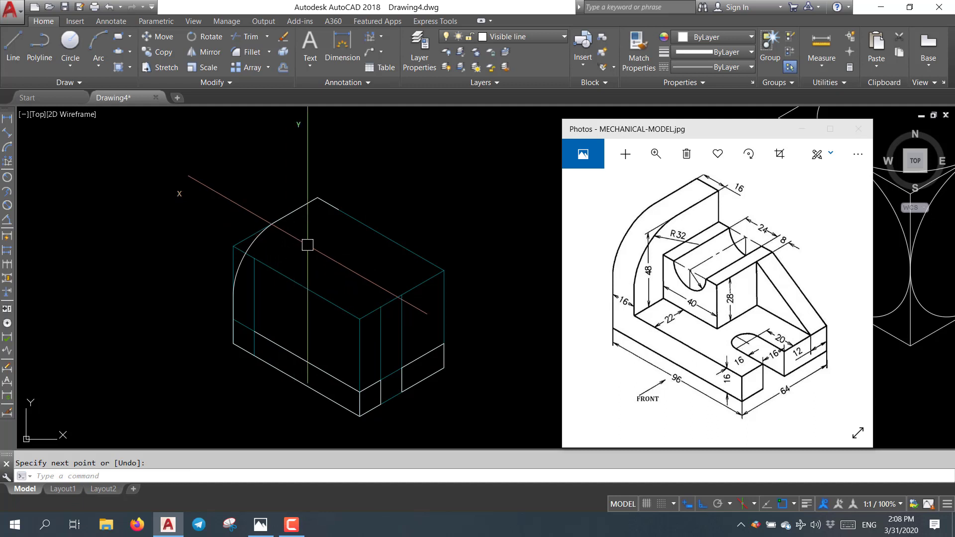
Copy the R32 arc and its vertical edge 16 units back
click(294, 210)
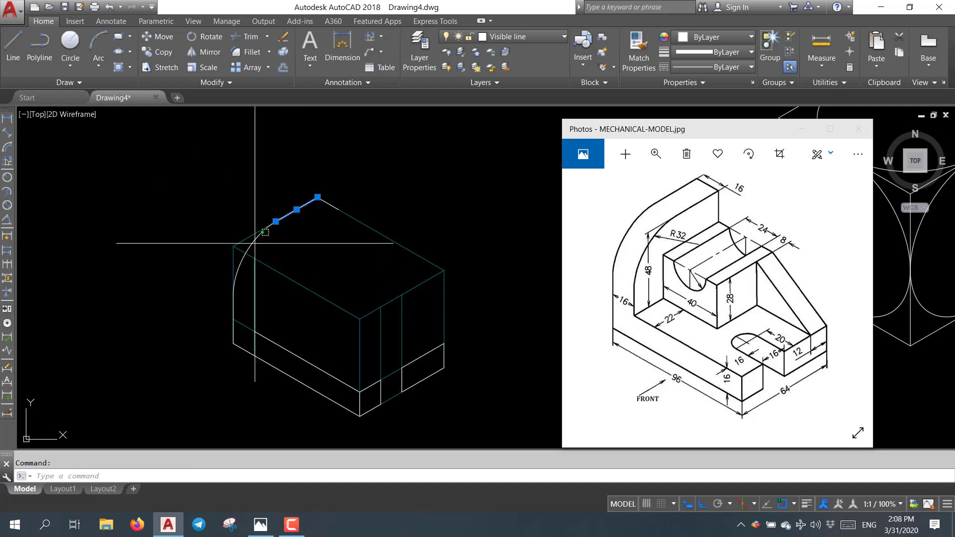
scroll(233, 312, up, 2)
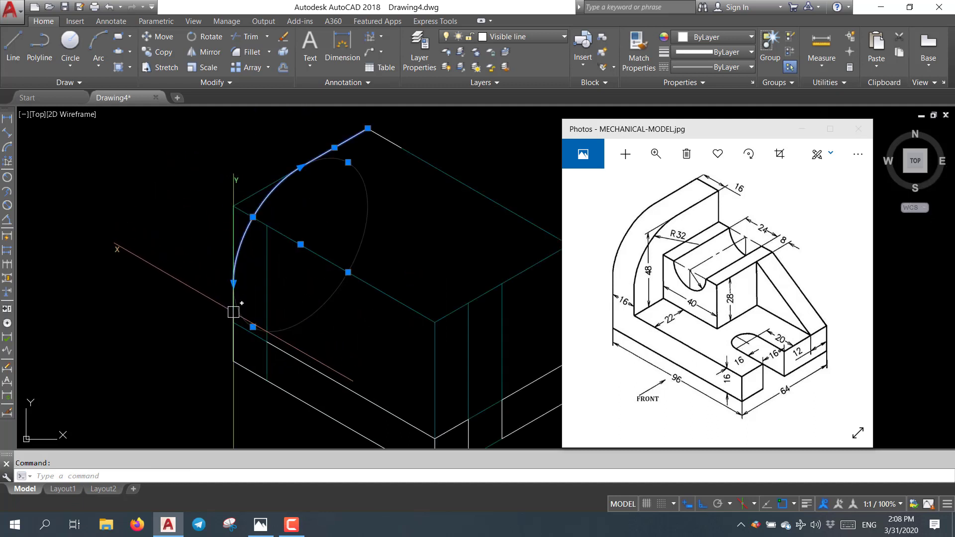
click(234, 311)
text(co)
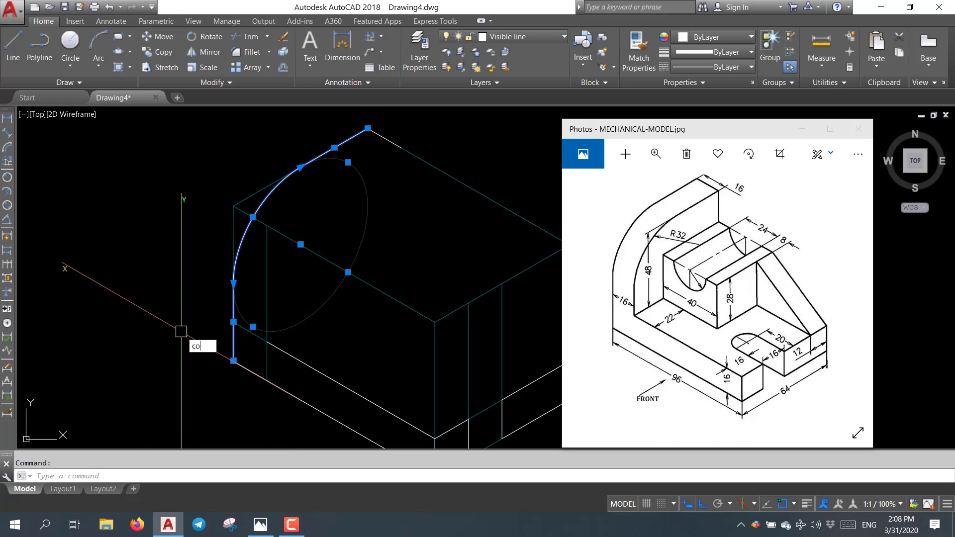
key(Return)
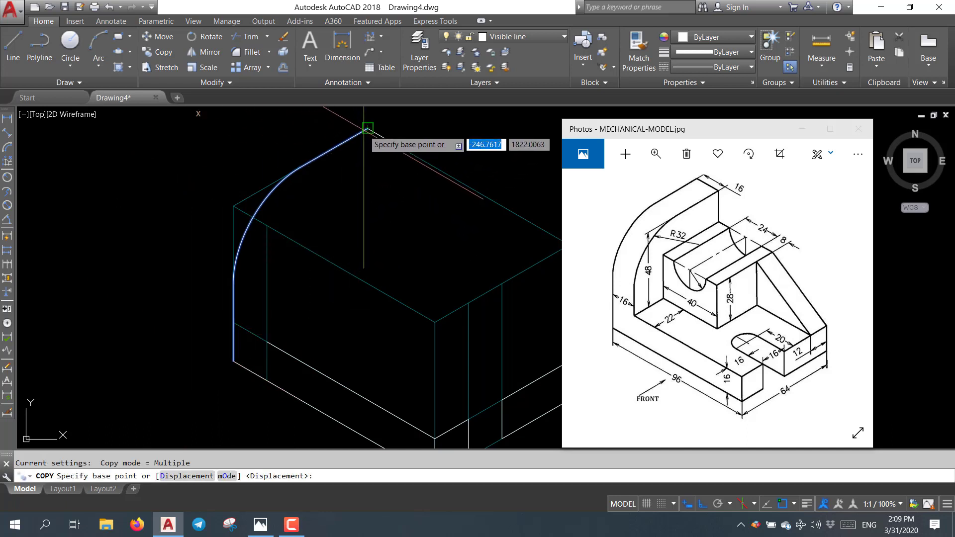
click(364, 130)
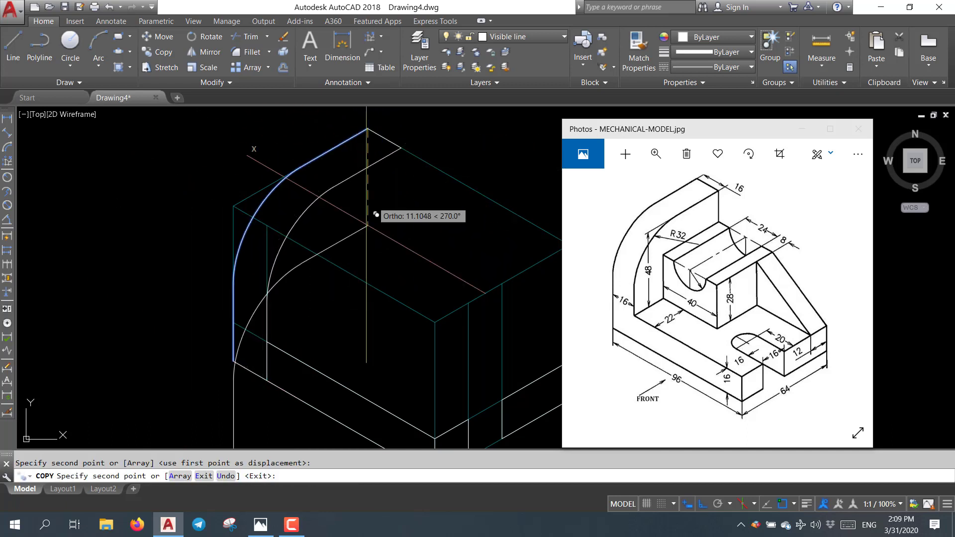
key(Return)
Trim the extra lines at the lower front edge and recentre the bracket in view
key(Return)
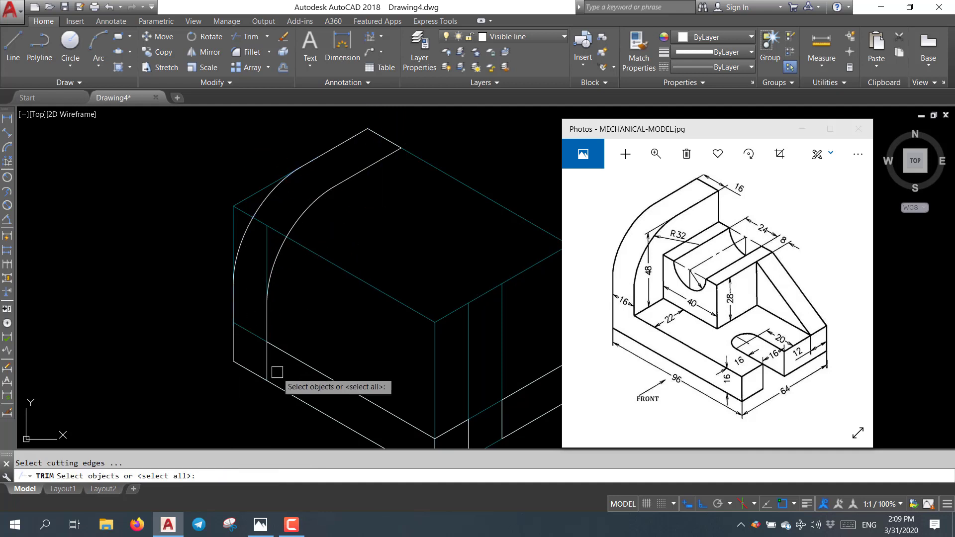
click(289, 354)
key(Return)
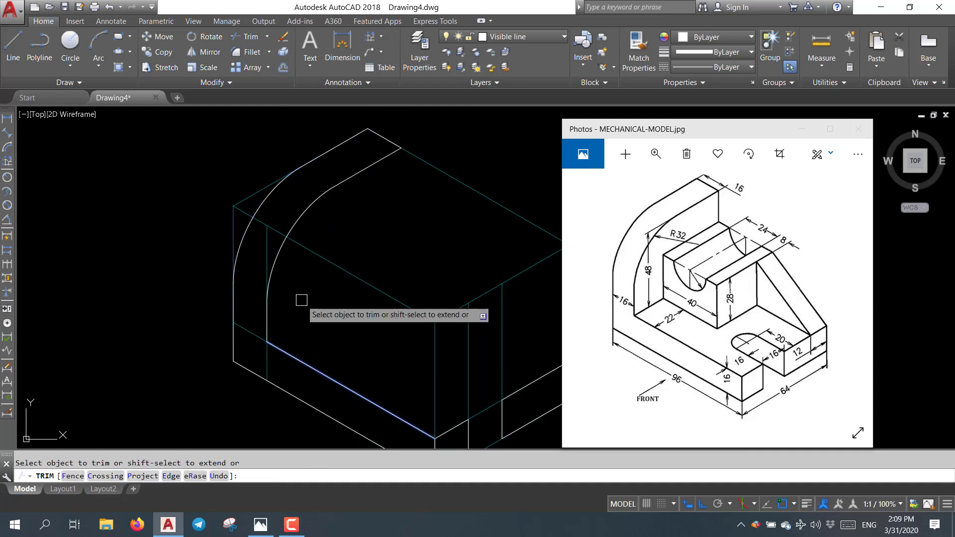
key(Return)
scroll(299, 296, down, 3)
mouse_move(298, 296)
middle_down()
mouse_move(329, 270)
mouse_move(303, 273)
middle_up()
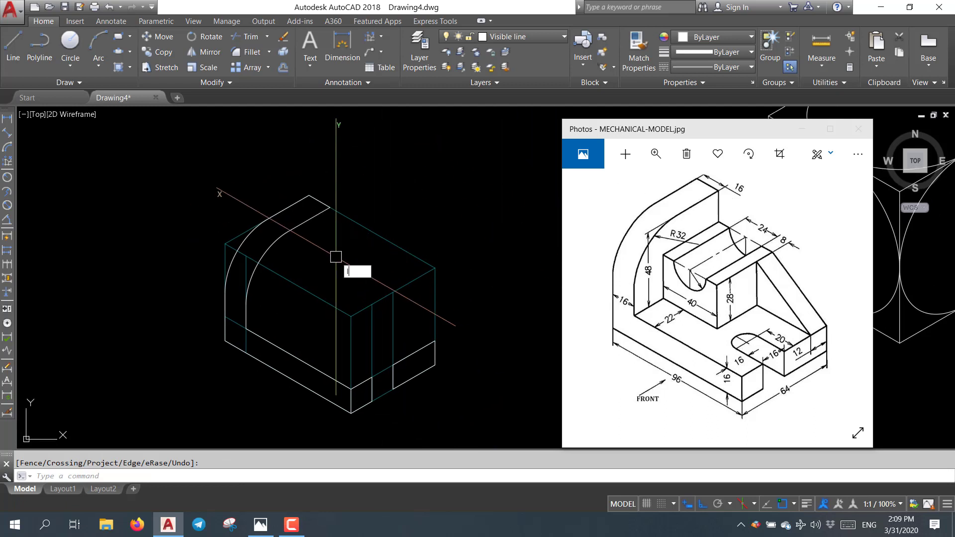
text(l)
key(Return)
Draw a vertical line down the upright from its top corner
click(329, 208)
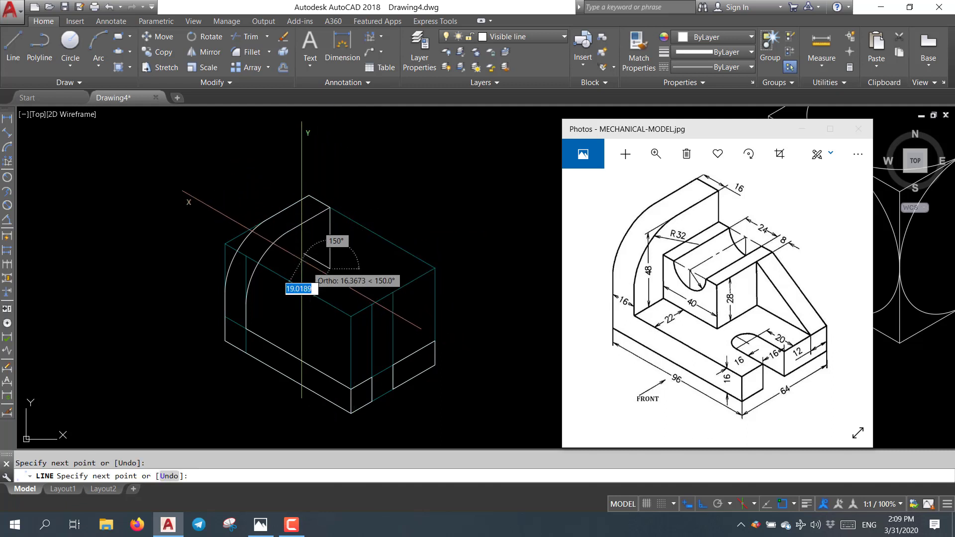
click(304, 270)
key(Return)
Draw the raised block's 22-unit run, 28-unit rise and 30° edge from the upright's inner base
text(l)
key(Return)
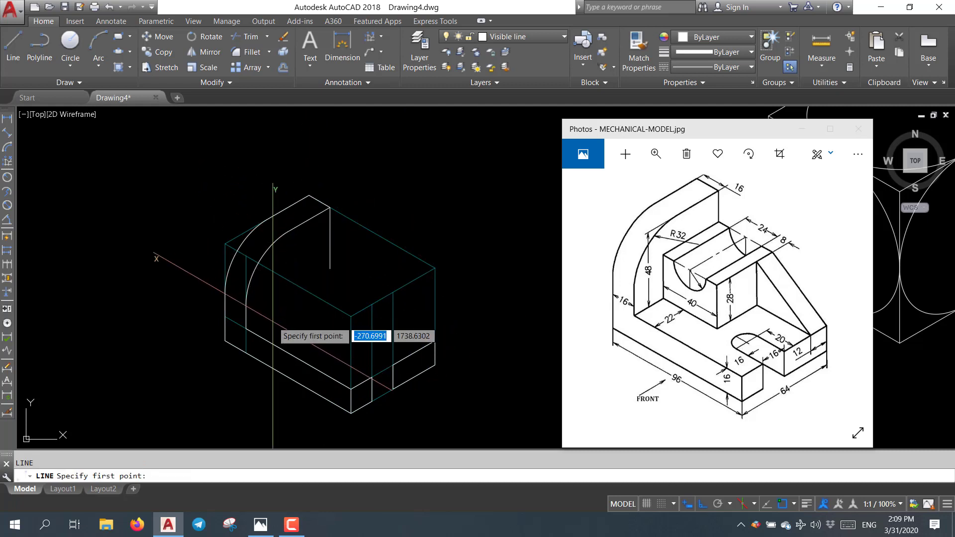
click(246, 329)
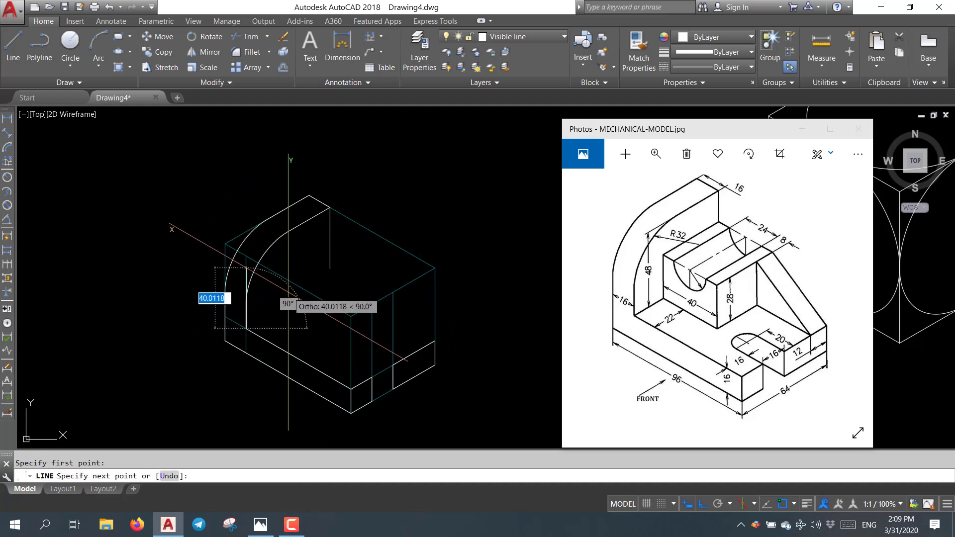
key(F5)
text(22)
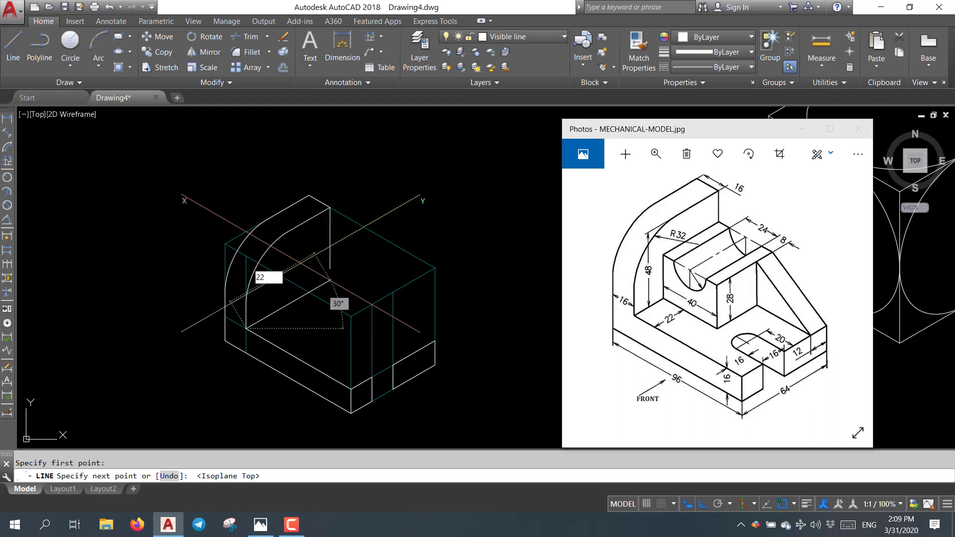
key(Return)
key(F5)
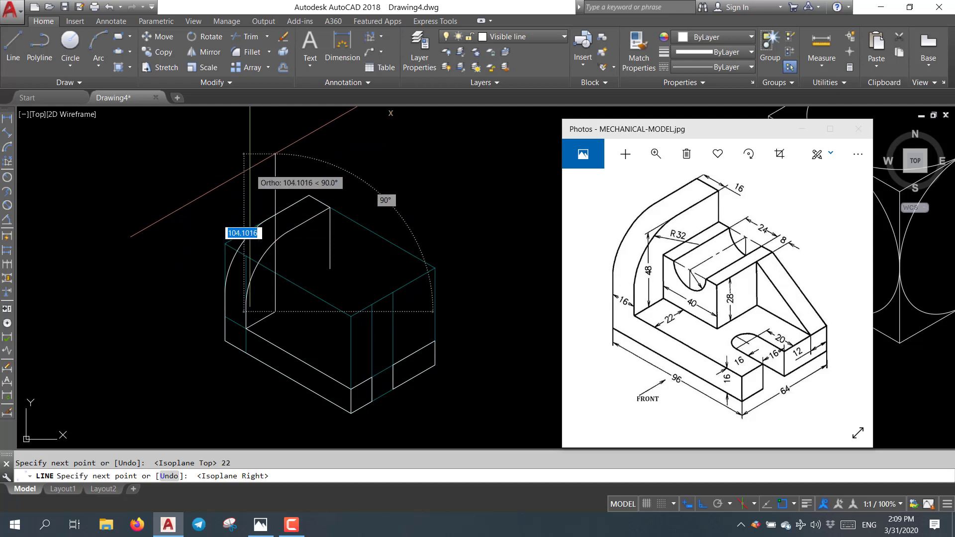
text(28)
key(Return)
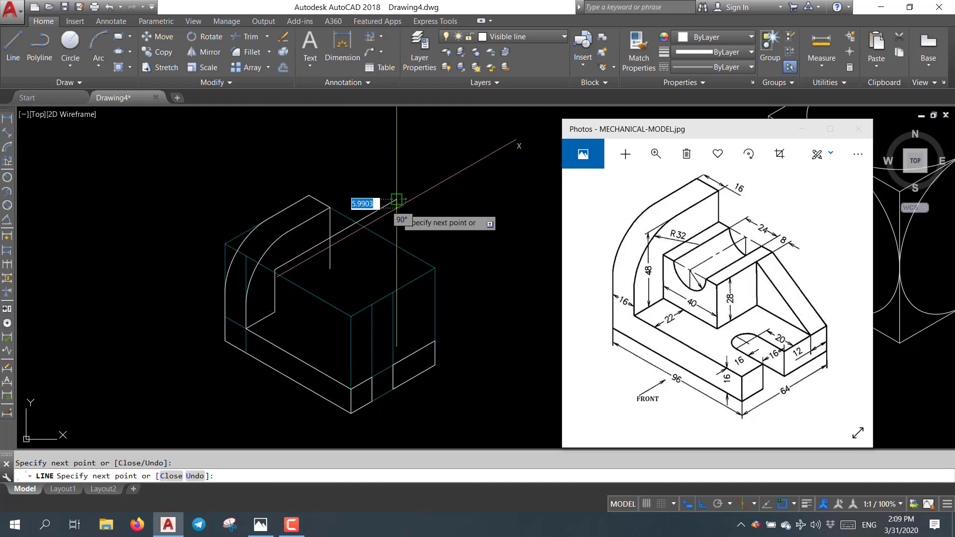
click(396, 200)
key(Return)
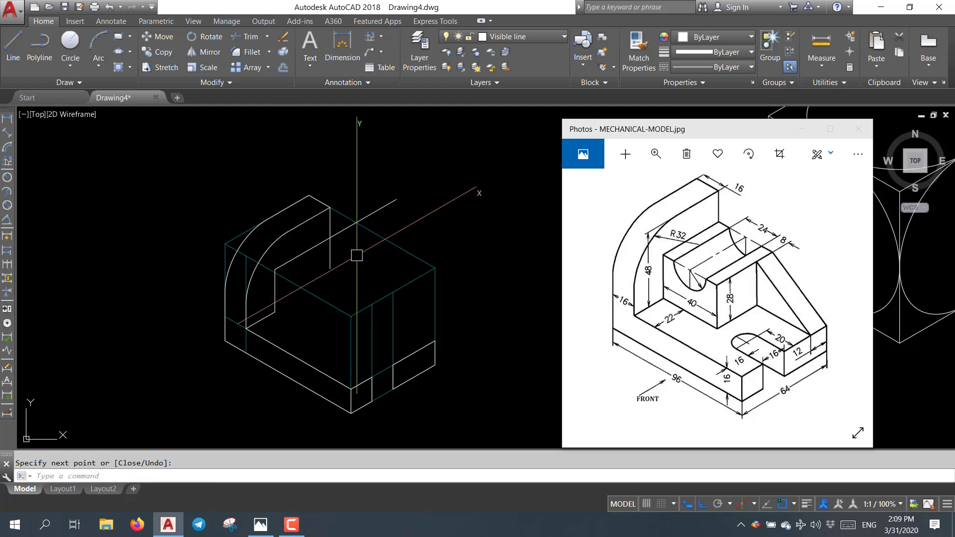
Fillet the vertical and diagonal edges with radius 0 into a sharp corner
text(f)
key(Return)
key(Return)
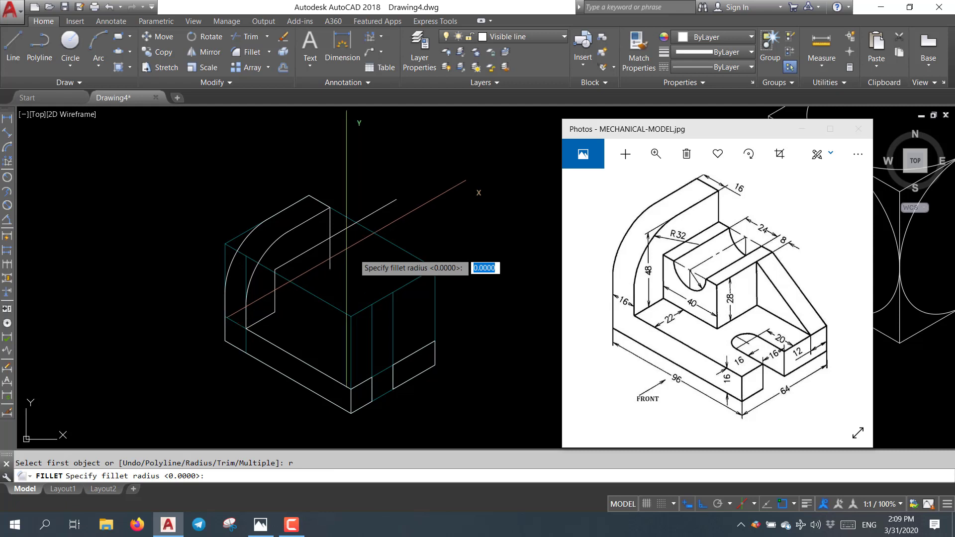
key(Return)
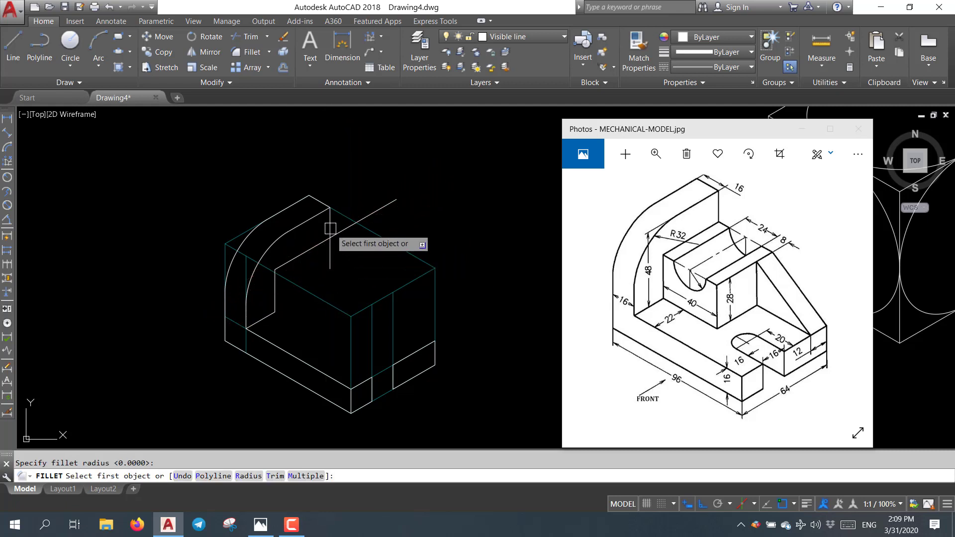
click(329, 225)
click(313, 248)
key(Return)
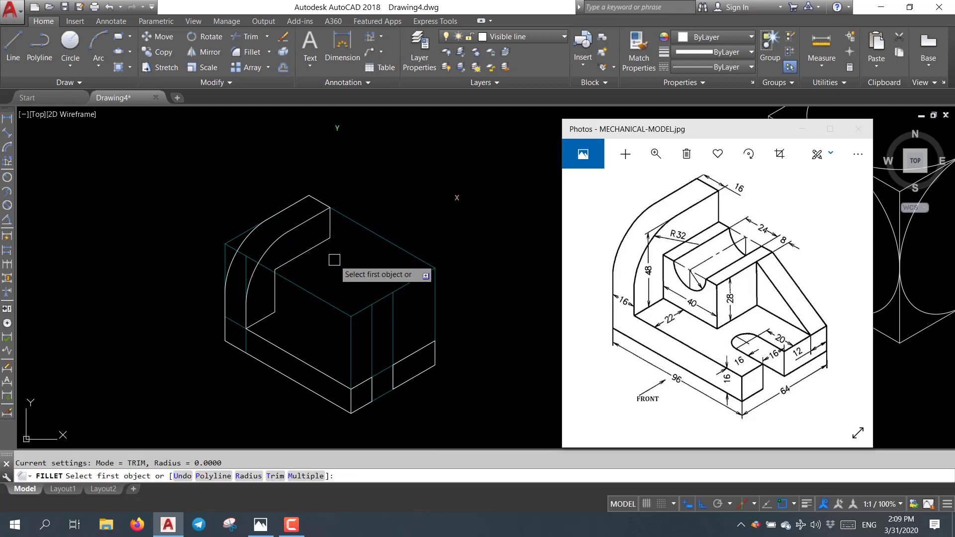
key(Escape)
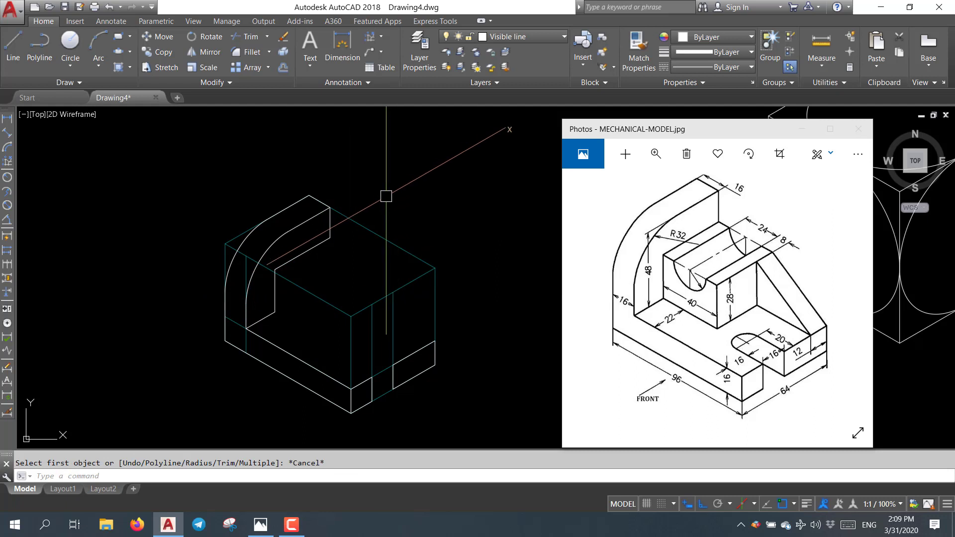
key(Return)
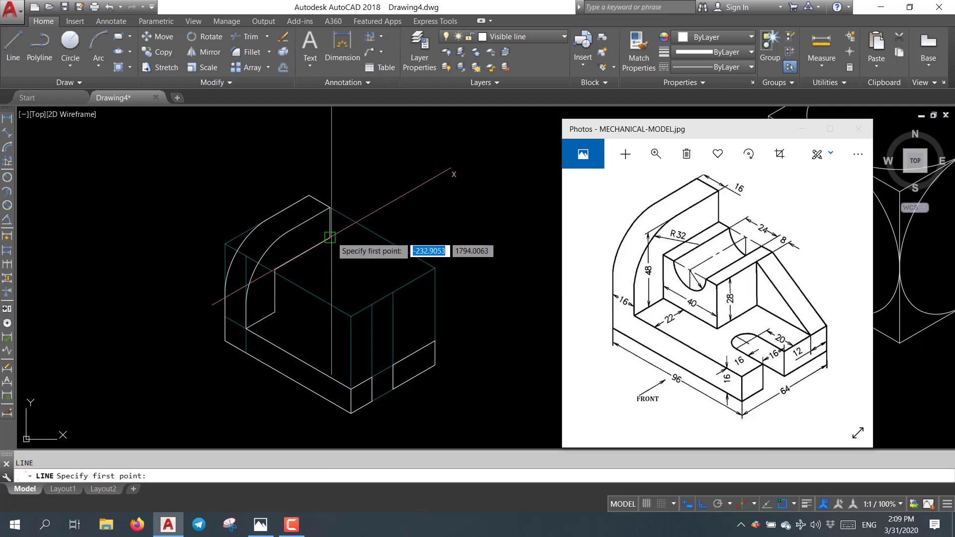
Draw the block's 40-unit edge on the left isoplane and the sloped rib line to the base
click(329, 238)
key(F5)
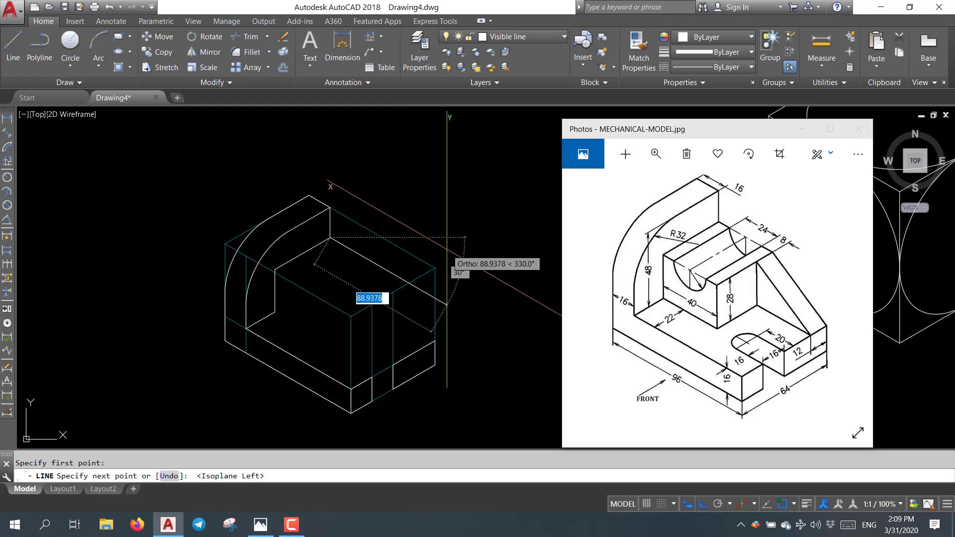
key(Return)
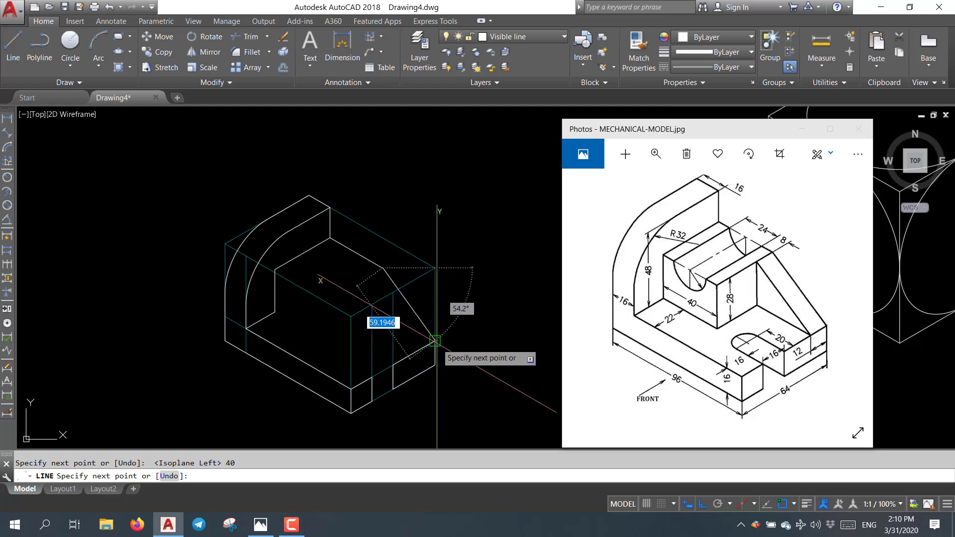
click(436, 341)
key(Return)
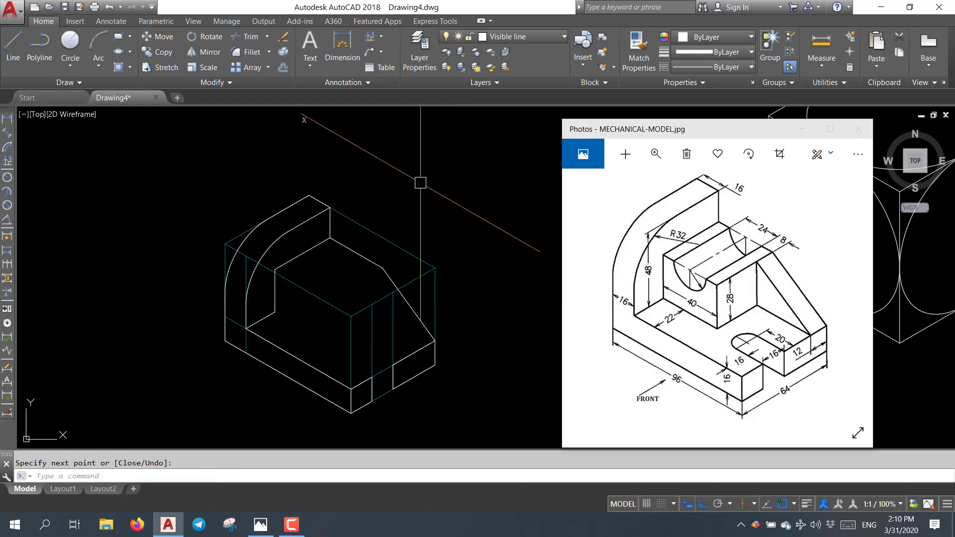
Draw the block's top edge from the rib's top end on the top isoplane
key(Return)
click(383, 268)
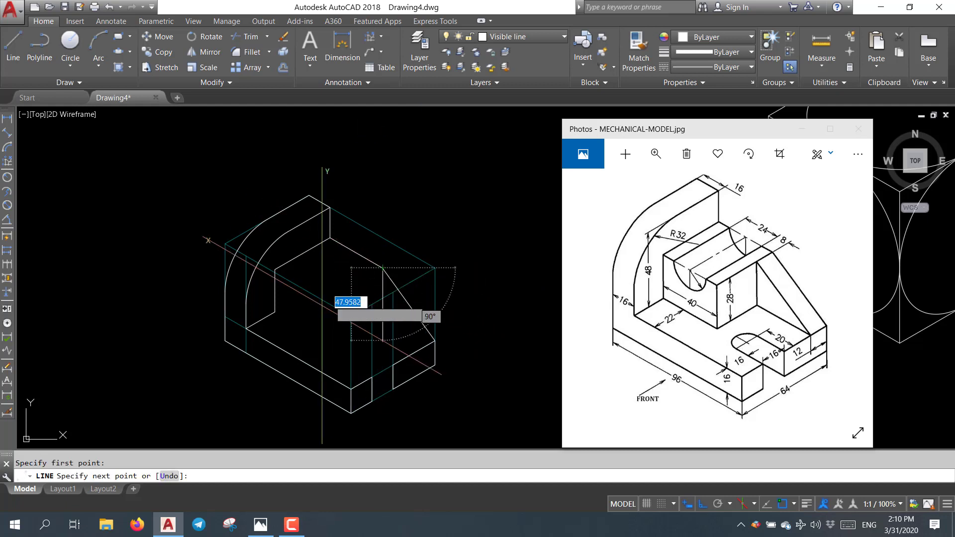
key(F5)
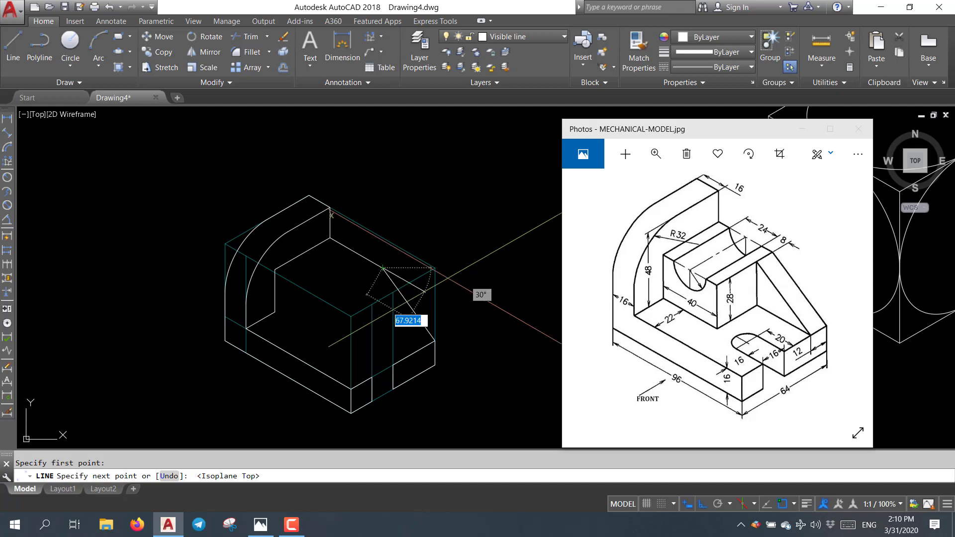
click(285, 324)
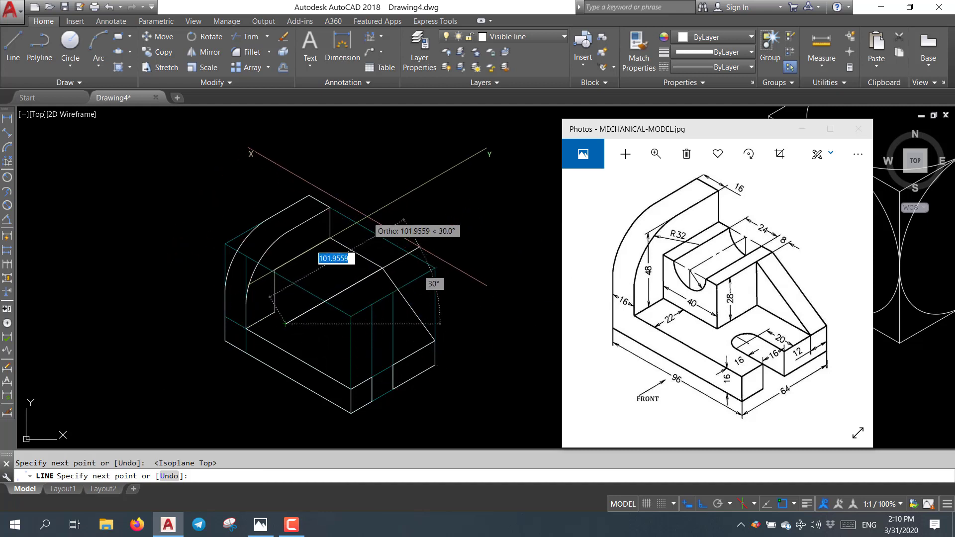
key(Return)
key(Return)
Draw a line across the block's top face
scroll(243, 286, up, 2)
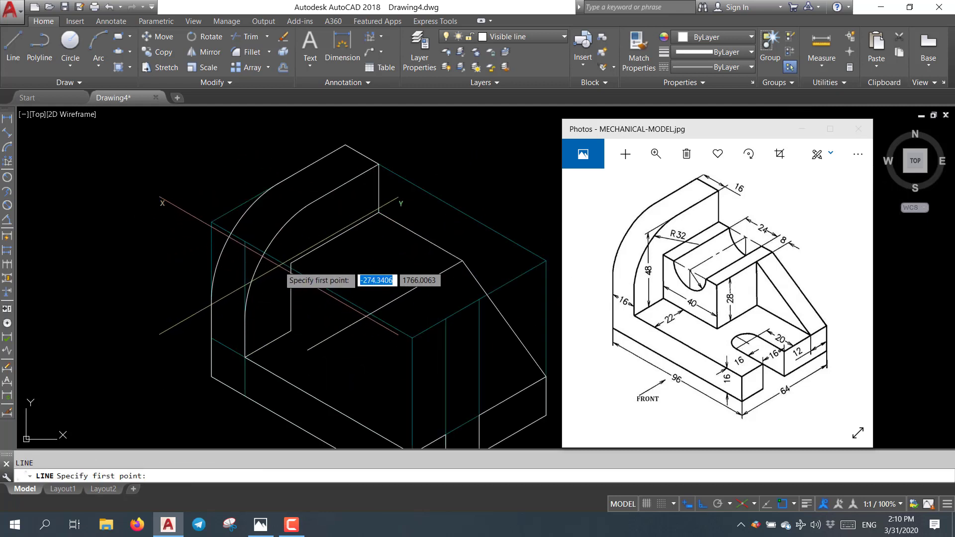
click(290, 265)
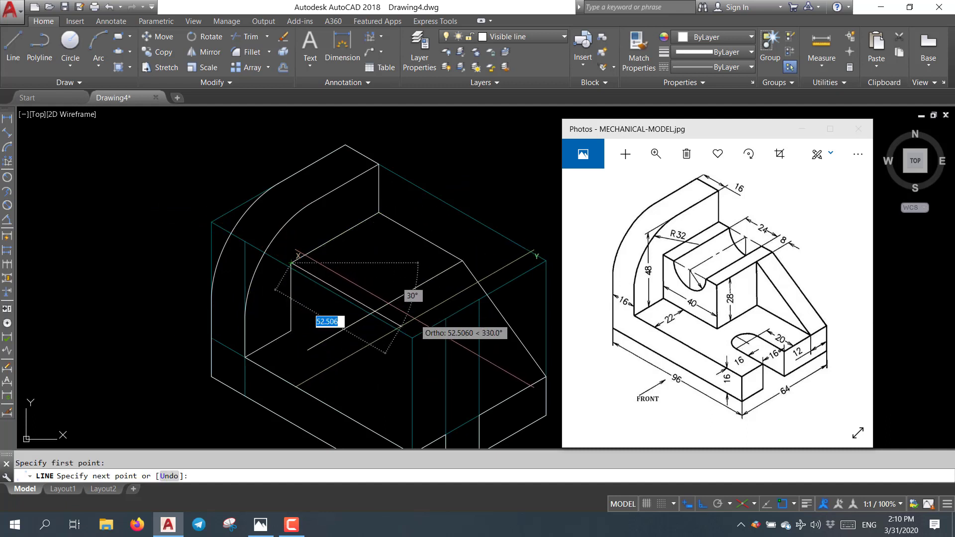
click(401, 326)
key(Return)
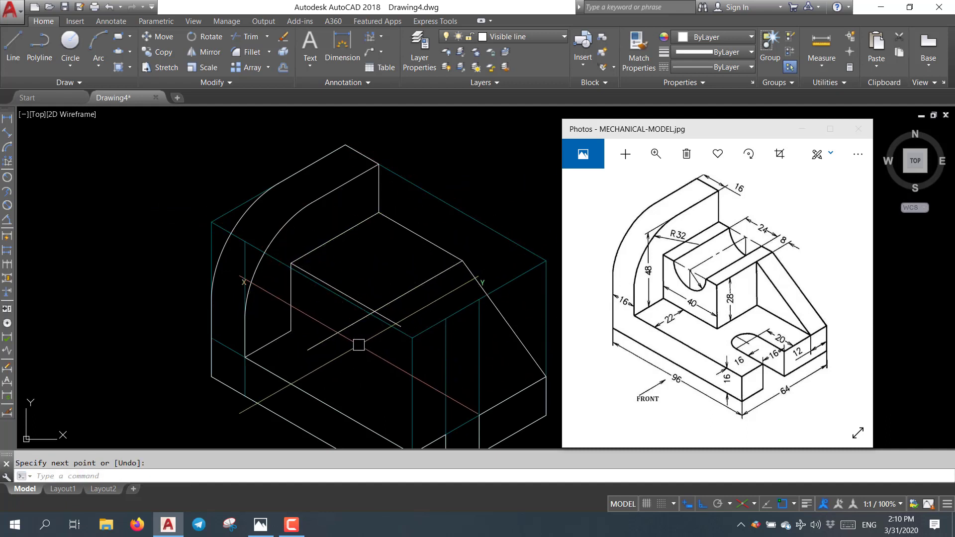
text(f)
Attempt a zero-radius fillet on the block edge, then cancel it after panning the block into view
key(Return)
text(r)
key(Return)
key(Return)
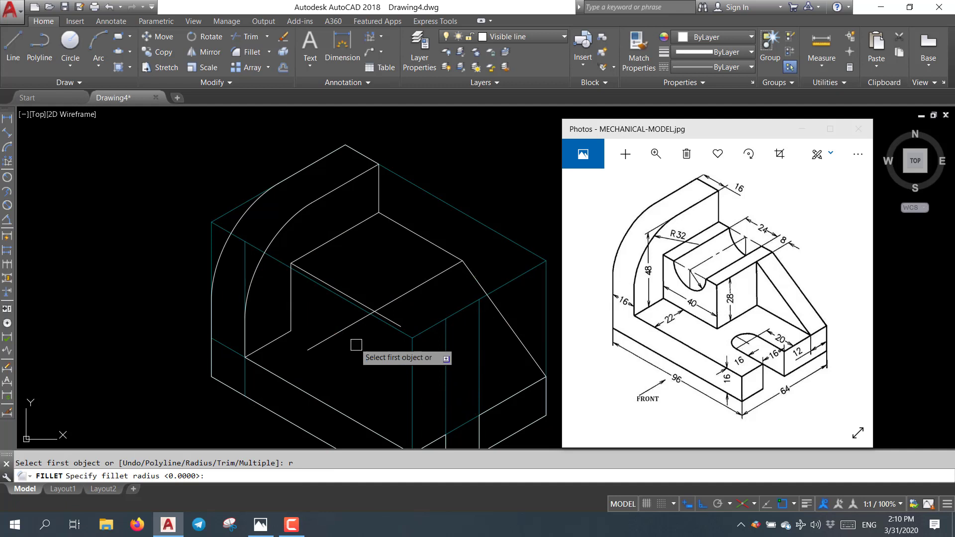
scroll(352, 318, up, 3)
click(351, 321)
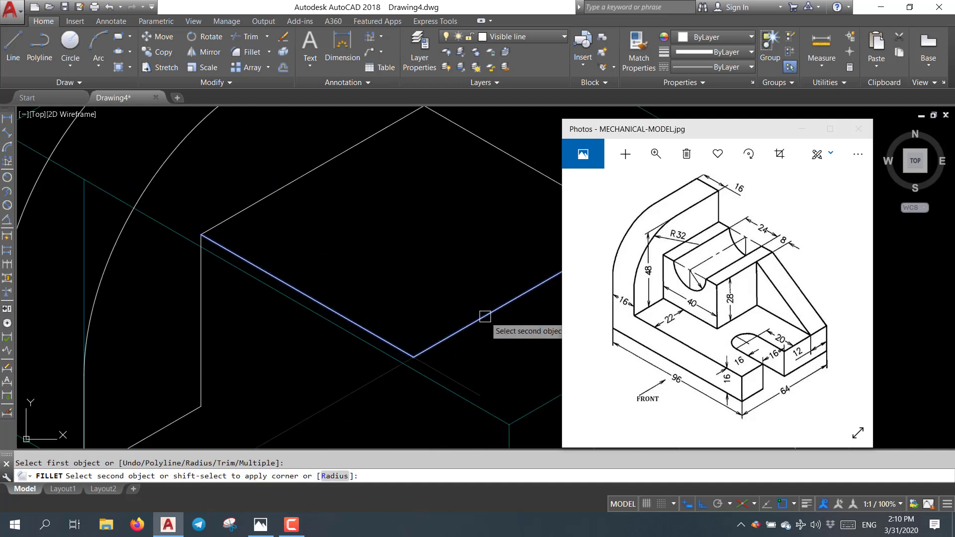
scroll(483, 332, down, 3)
middle_drag(482, 336, 385, 302)
key(Return)
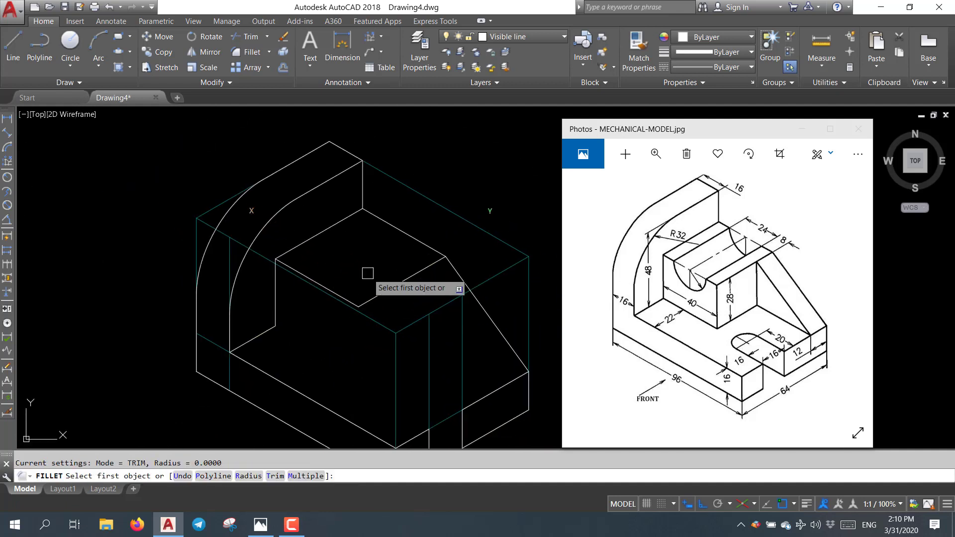
key(Escape)
Draw a 28-unit vertical edge and a 22-unit edge from the block corner on the right isoplane
text(l)
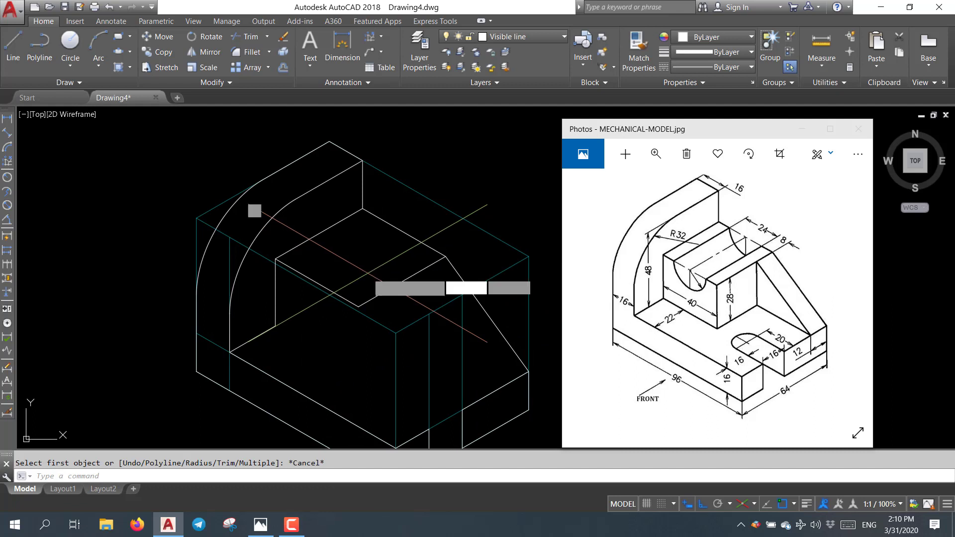
key(Return)
click(357, 304)
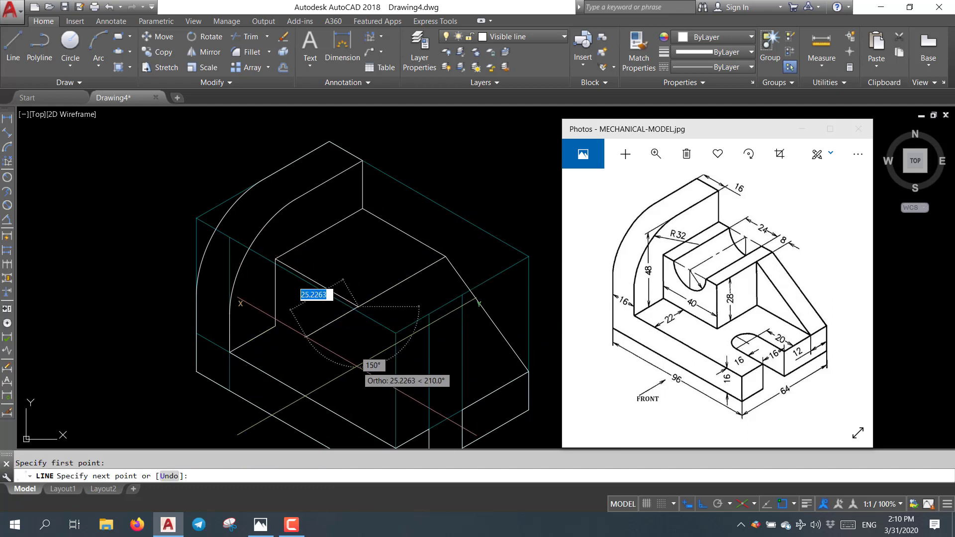
key(F5)
text(28)
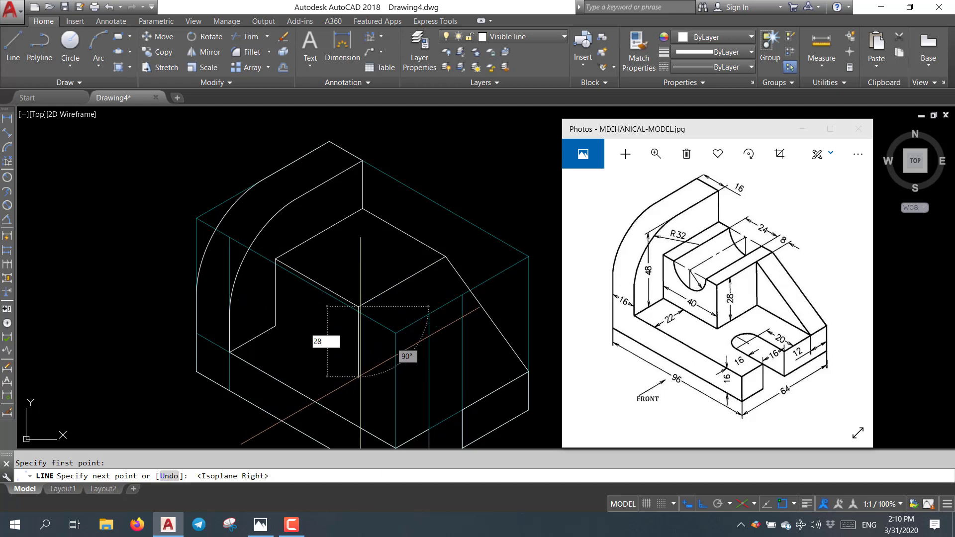
key(Return)
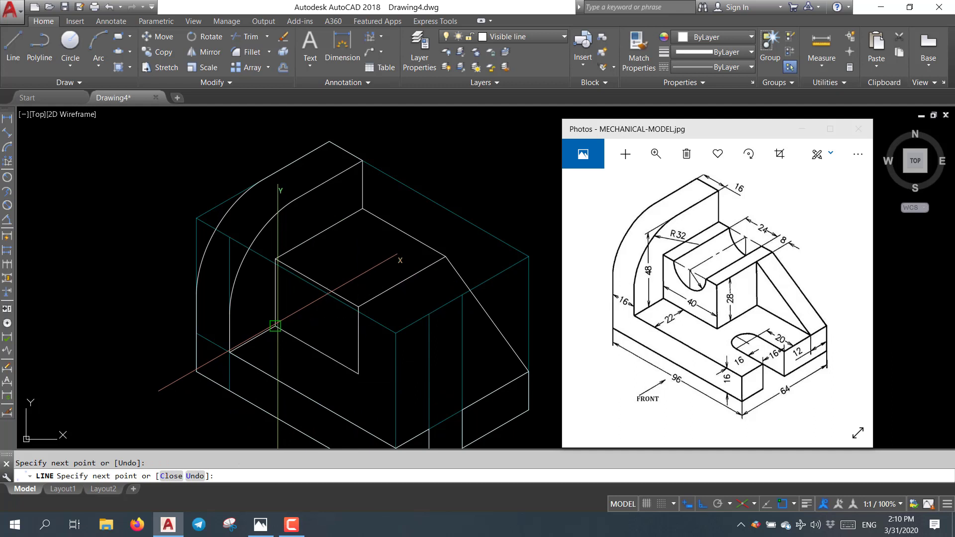
text(22)
key(Return)
key(Return)
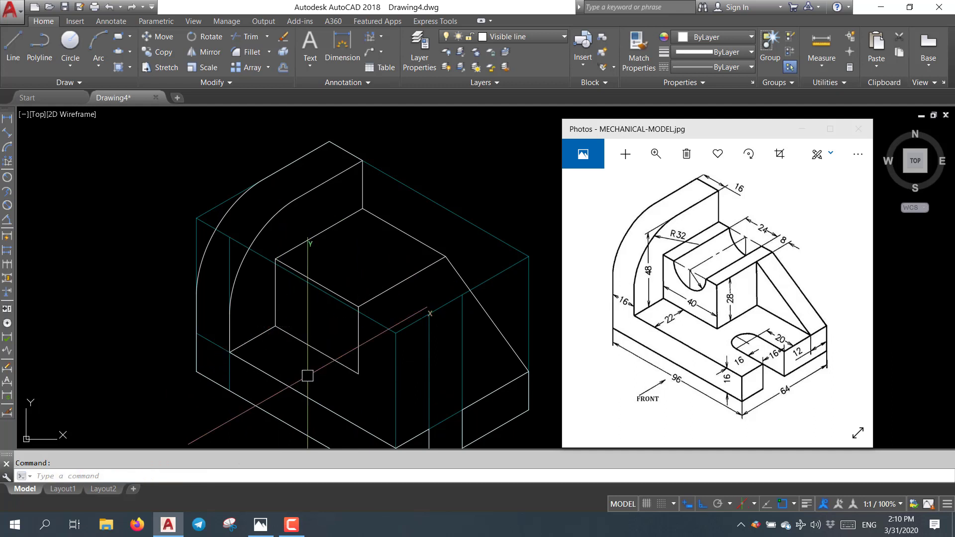
Start a line at the lower corner, cancel it, and pan the drawing up and left
key(Return)
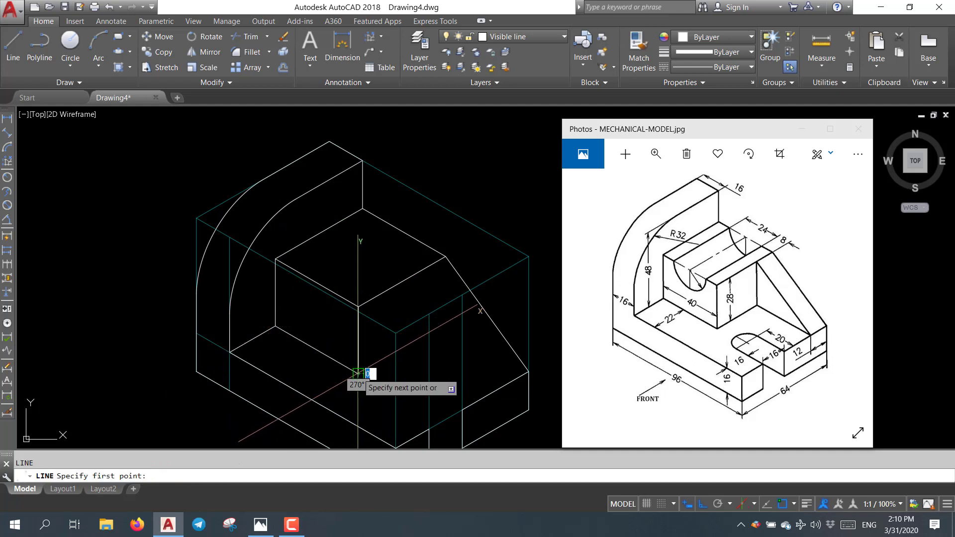
click(358, 373)
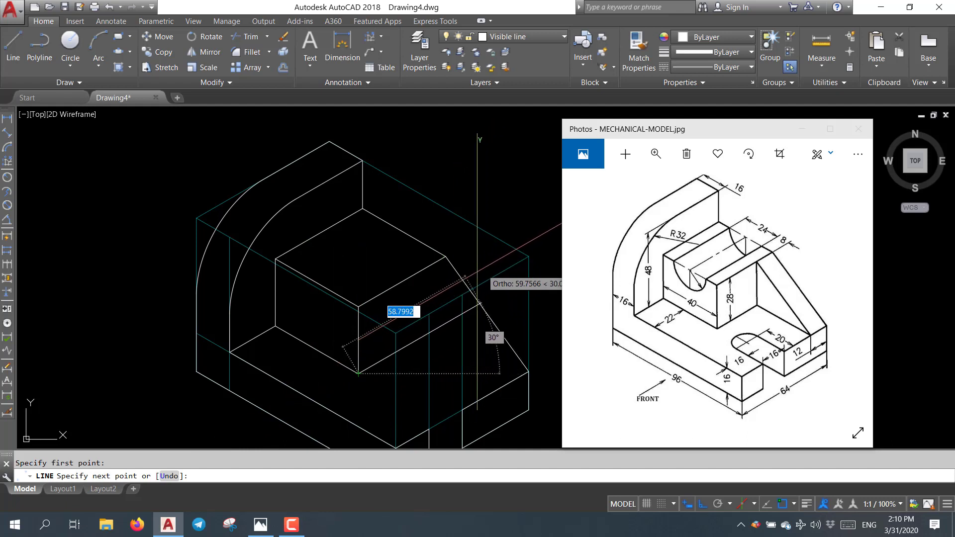
key(Escape)
middle_drag(456, 348, 380, 302)
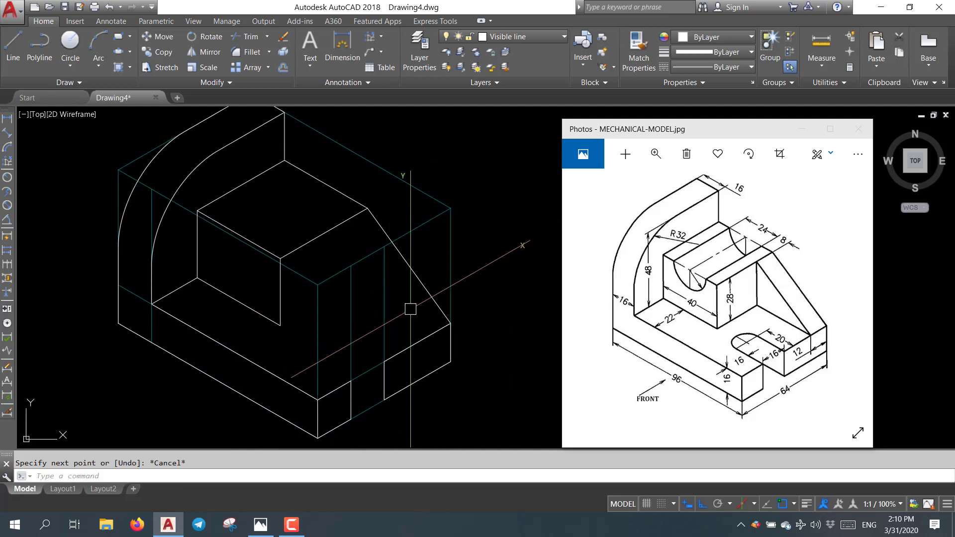
Copy the sloped rib edge 16 units to form its parallel face
click(439, 305)
text(co)
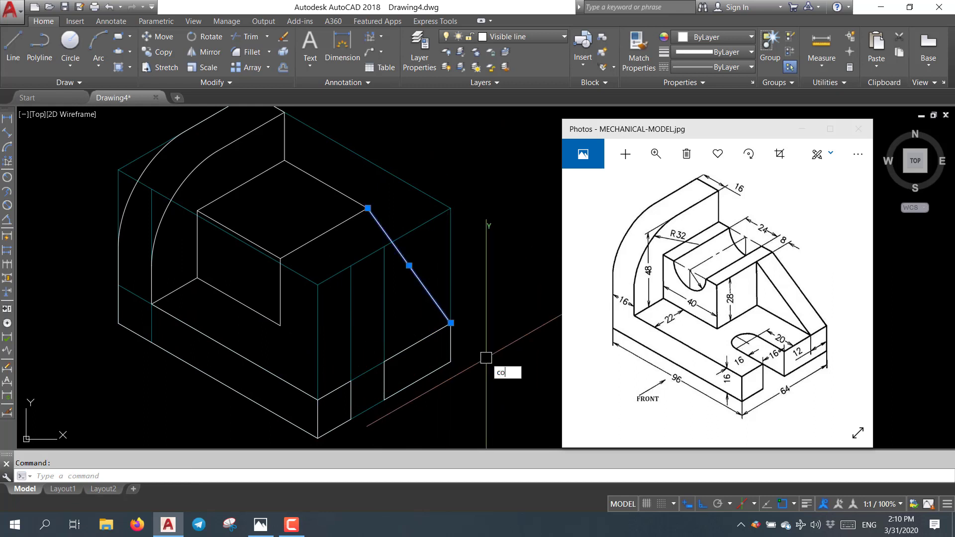
key(Return)
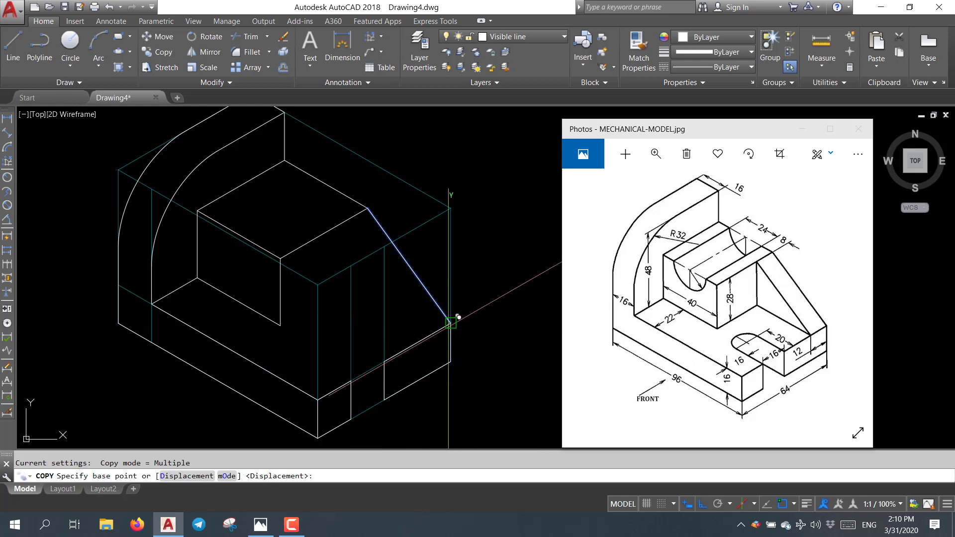
click(450, 322)
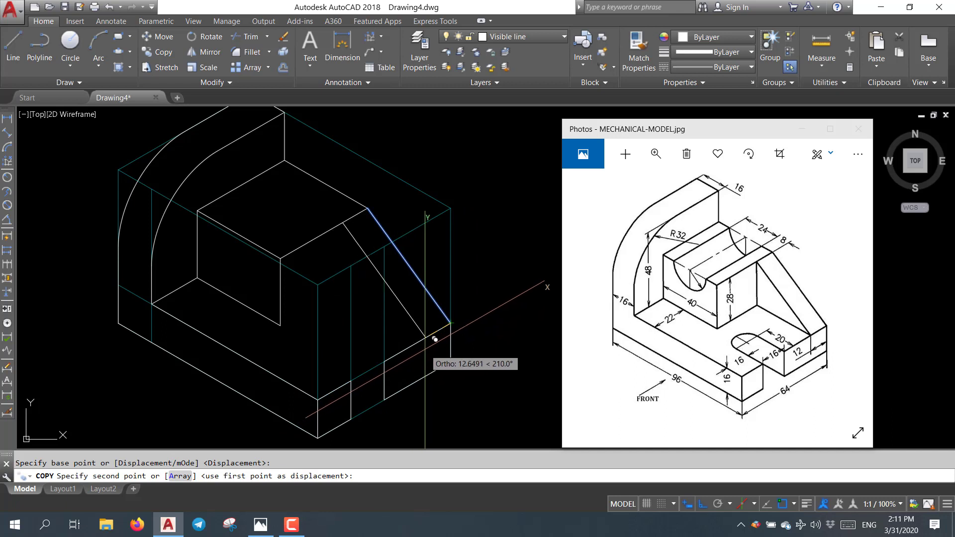
text(16)
key(Return)
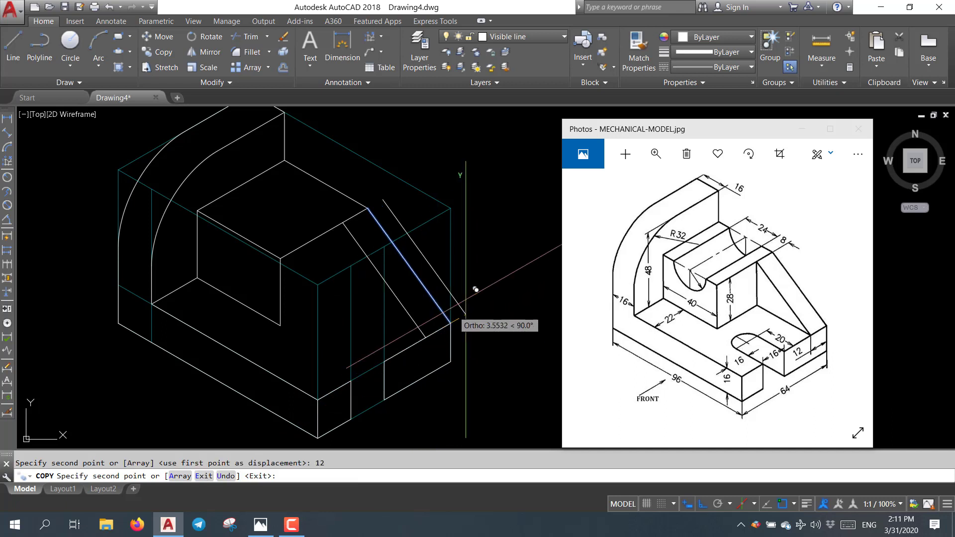
key(Return)
text(di)
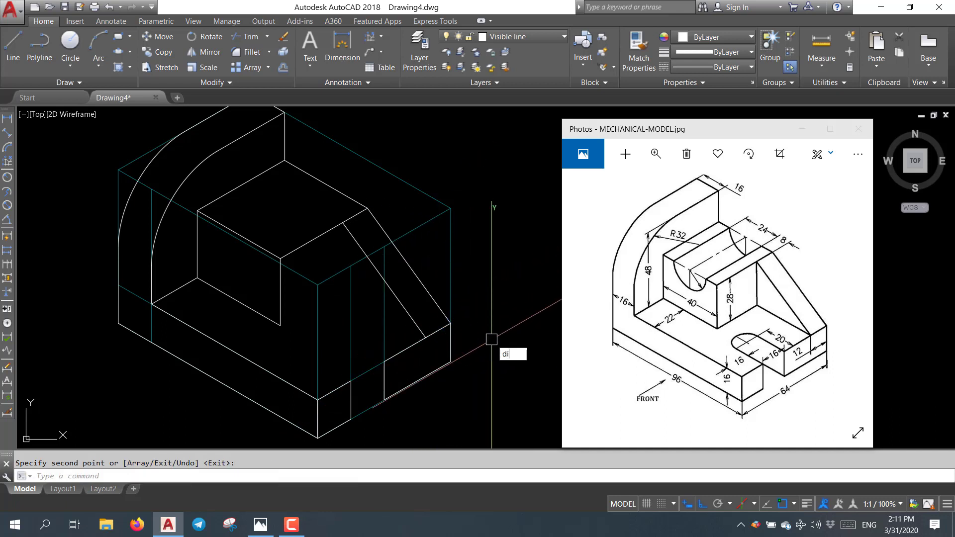
key(Return)
click(426, 338)
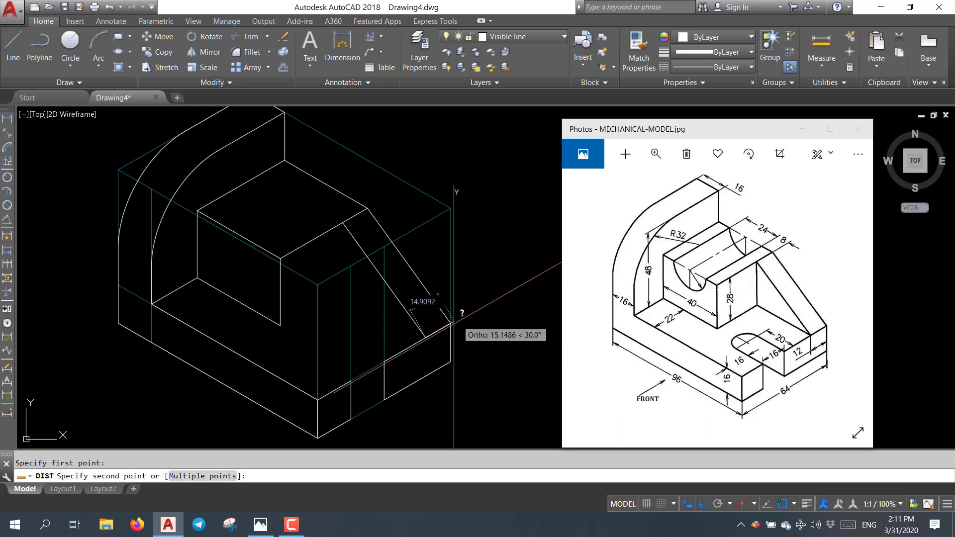
key(Escape)
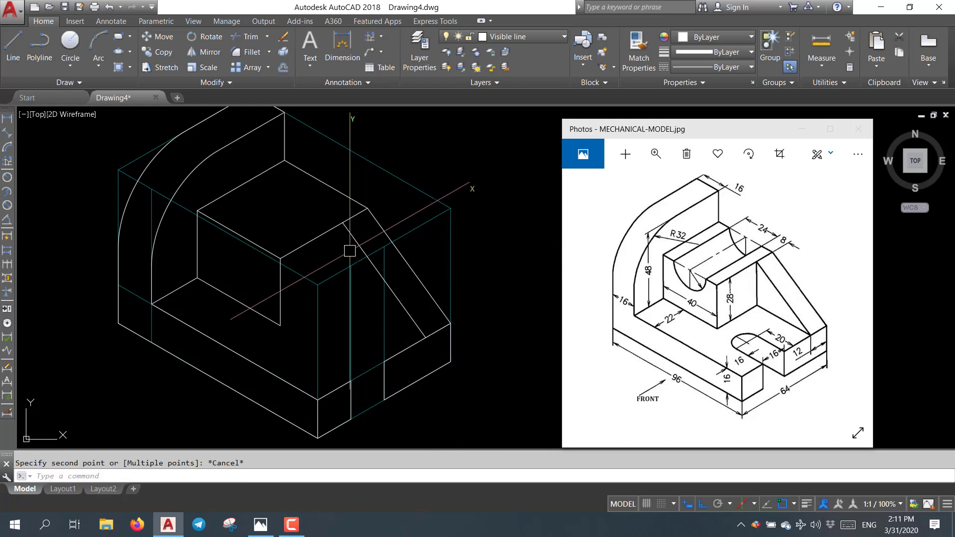
Draw the vertical and 30° connecting lines between the rib faces and the block corner
text(l)
key(Return)
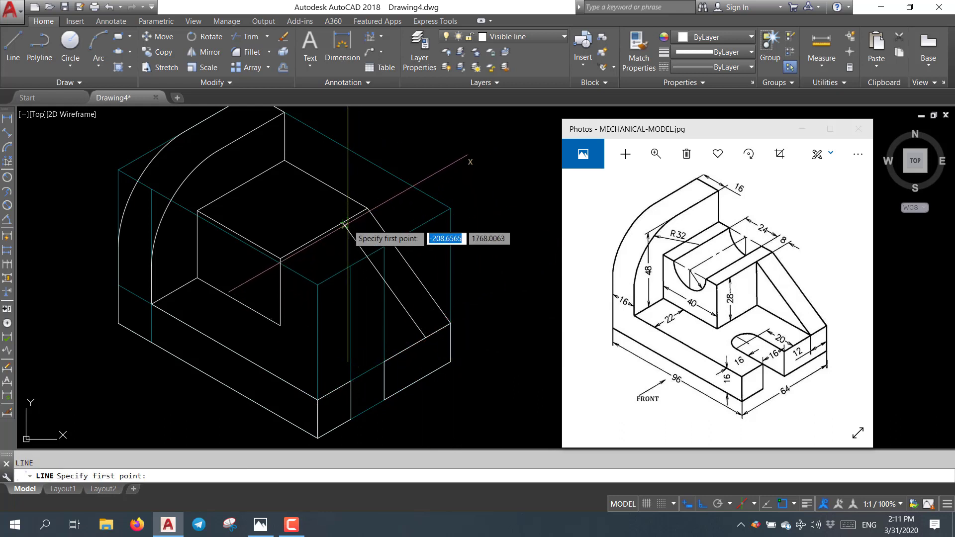
click(343, 224)
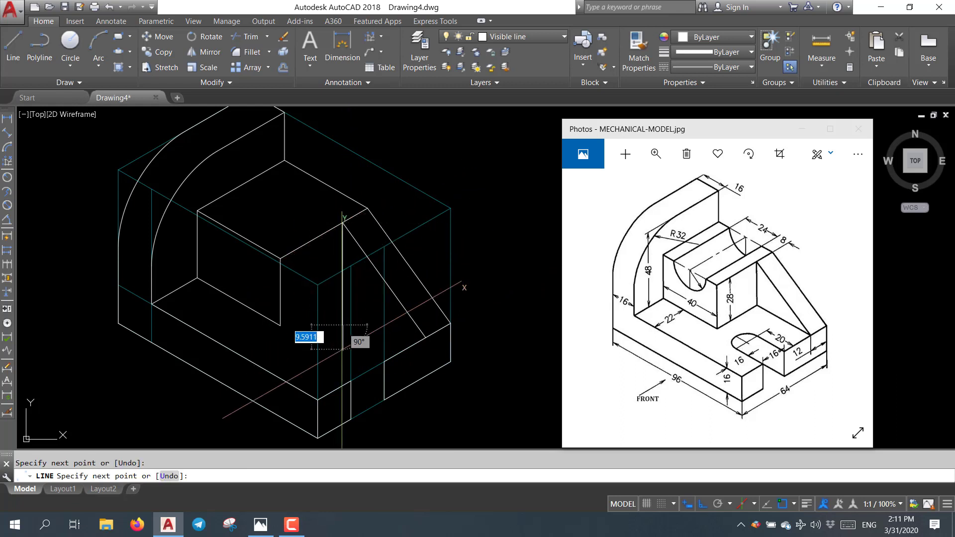
click(280, 325)
key(Return)
key(Return)
click(280, 325)
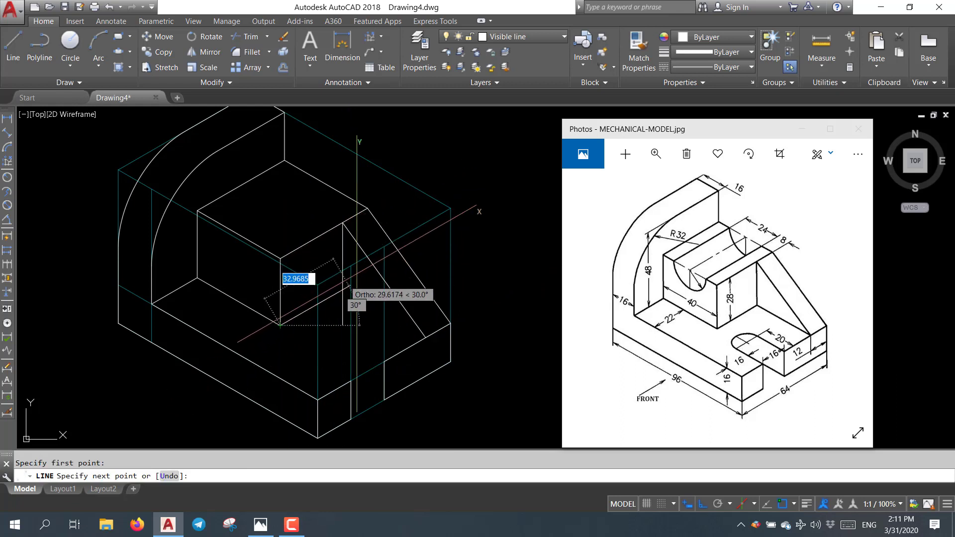
click(365, 277)
key(Return)
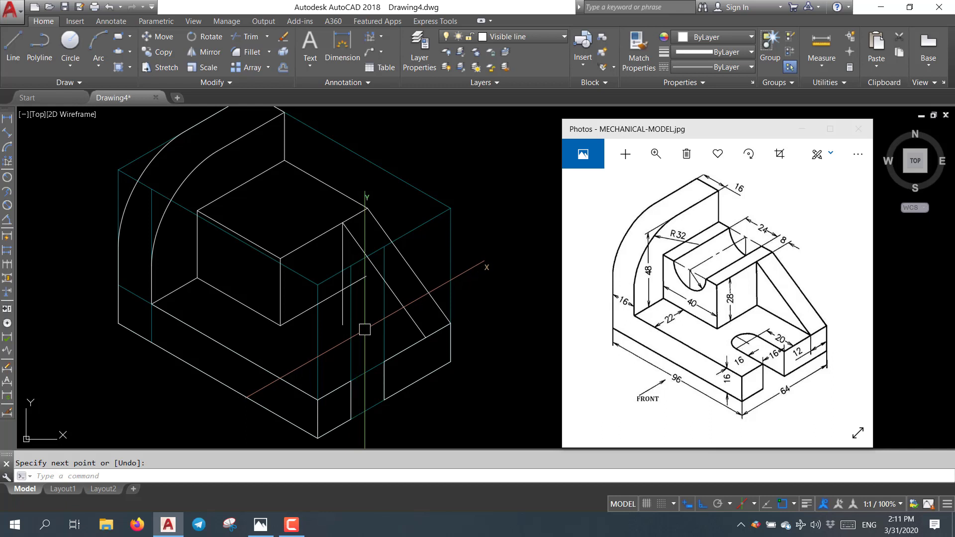
key(Return)
click(343, 289)
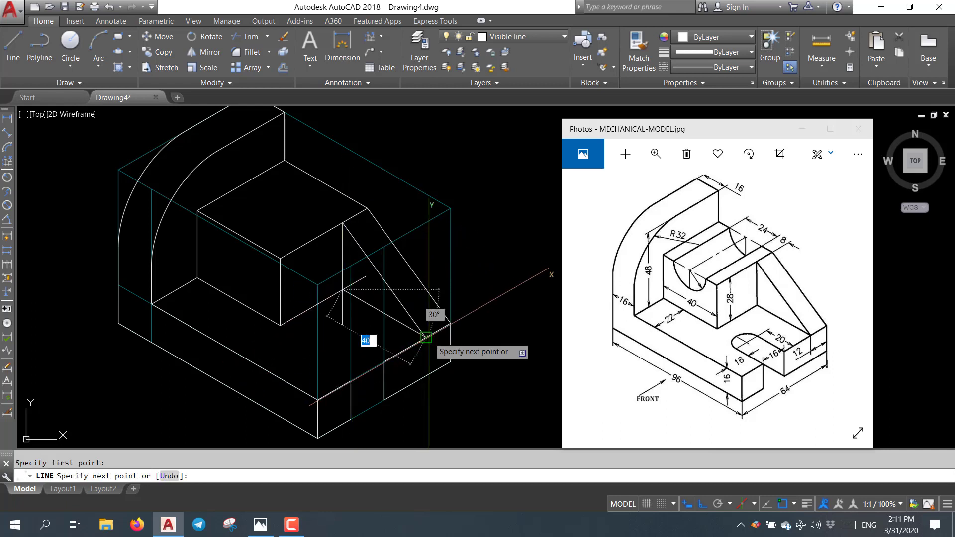
click(426, 338)
key(Return)
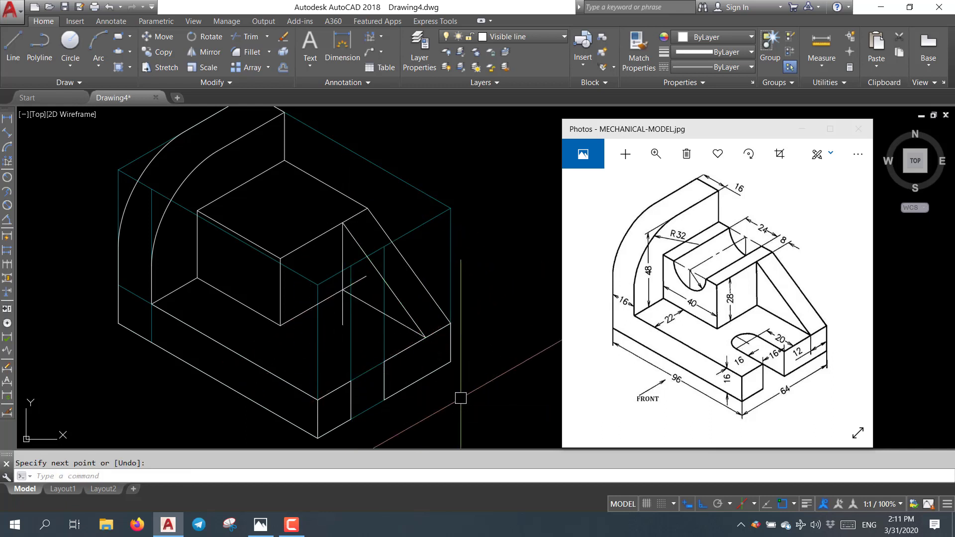
Trim the overhanging segments against the vertical connecting line
text(tr)
key(Return)
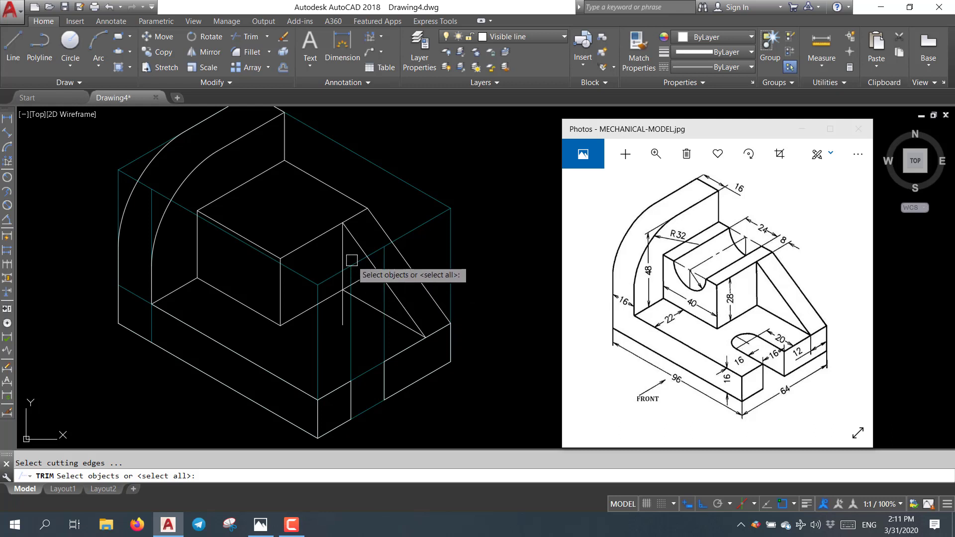
click(343, 246)
key(Return)
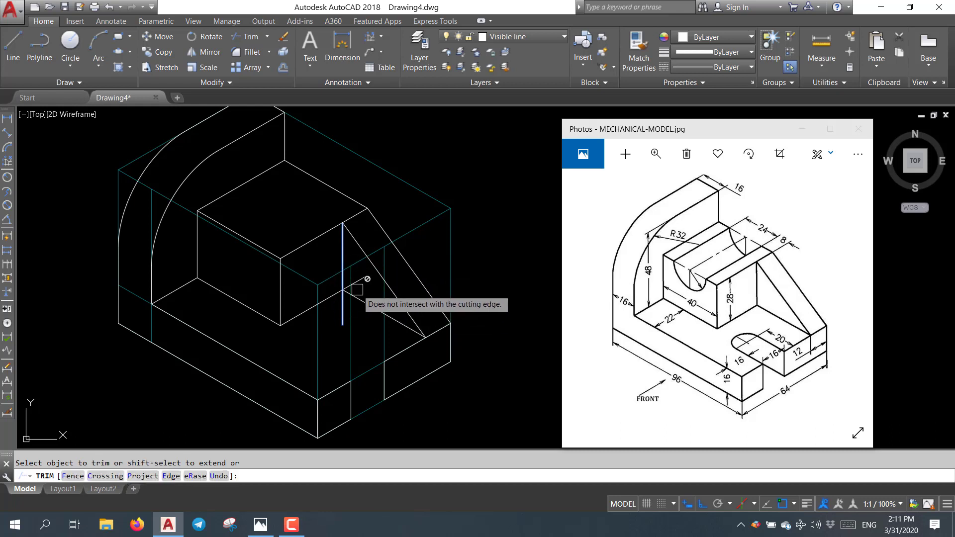
click(349, 287)
key(Return)
key(Return)
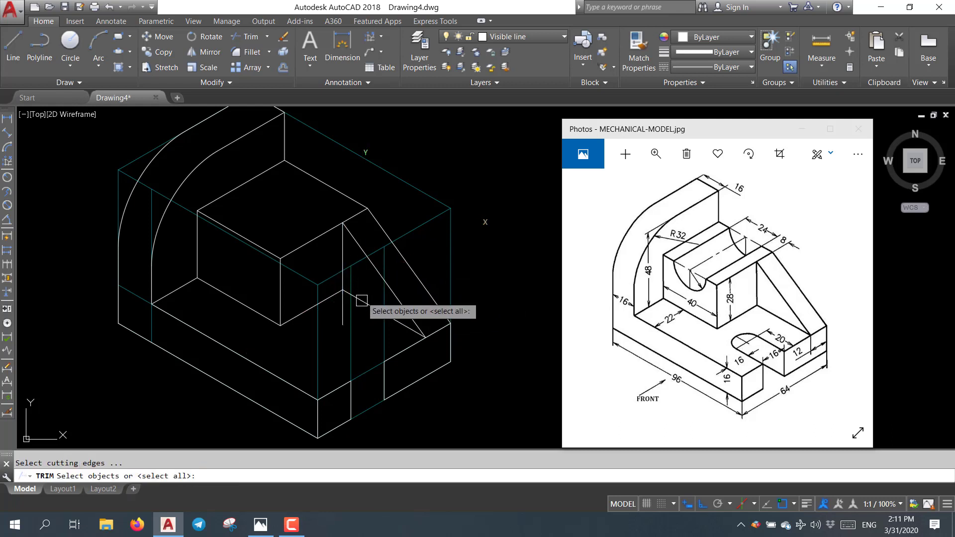
key(Return)
click(342, 313)
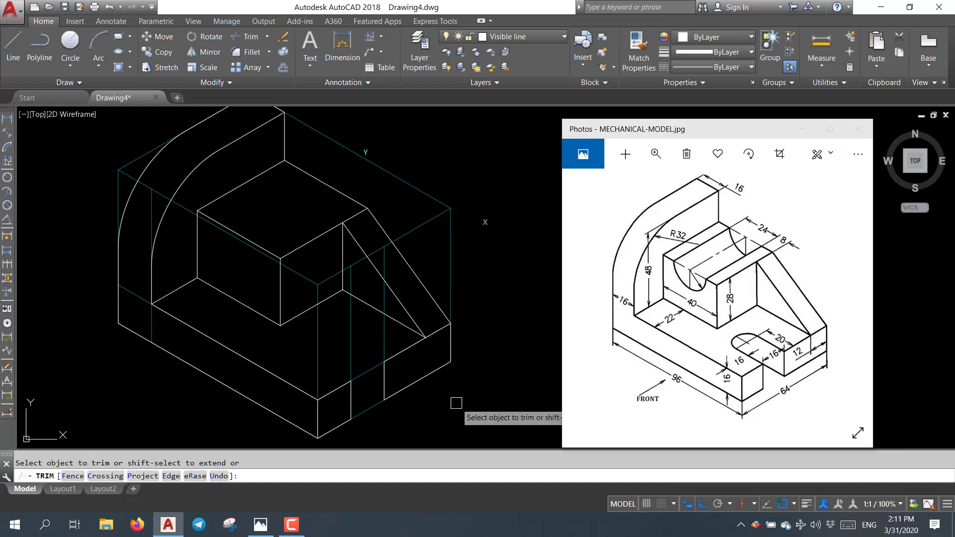
key(Return)
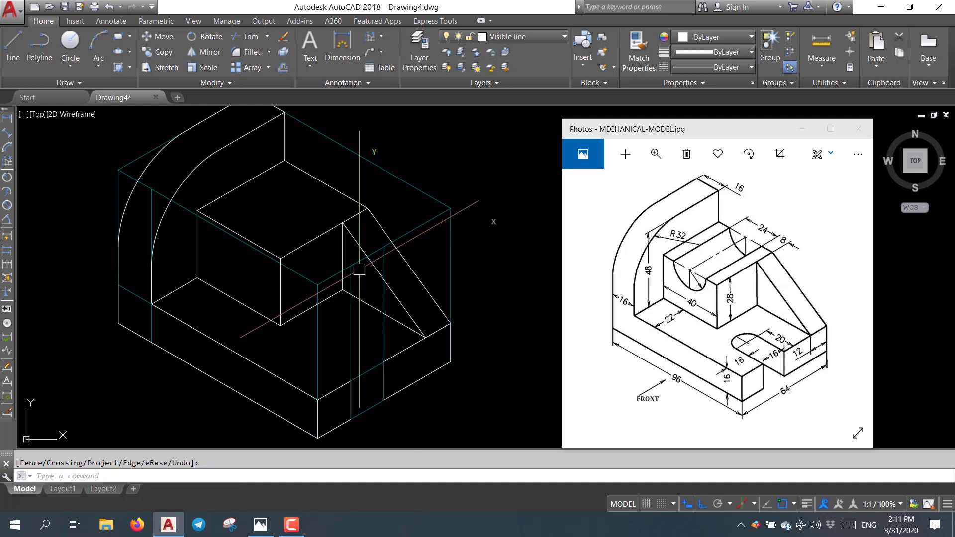
Draw a radius-12 isocircle centred at the midpoint of the raised block's front face
scroll(283, 232, up, 1)
scroll(335, 283, up, 1)
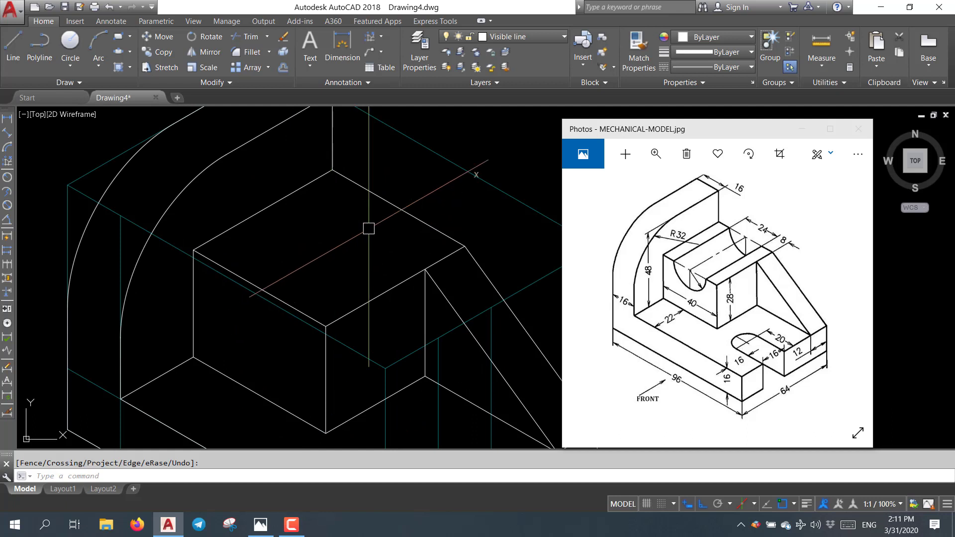
scroll(365, 236, down, 2)
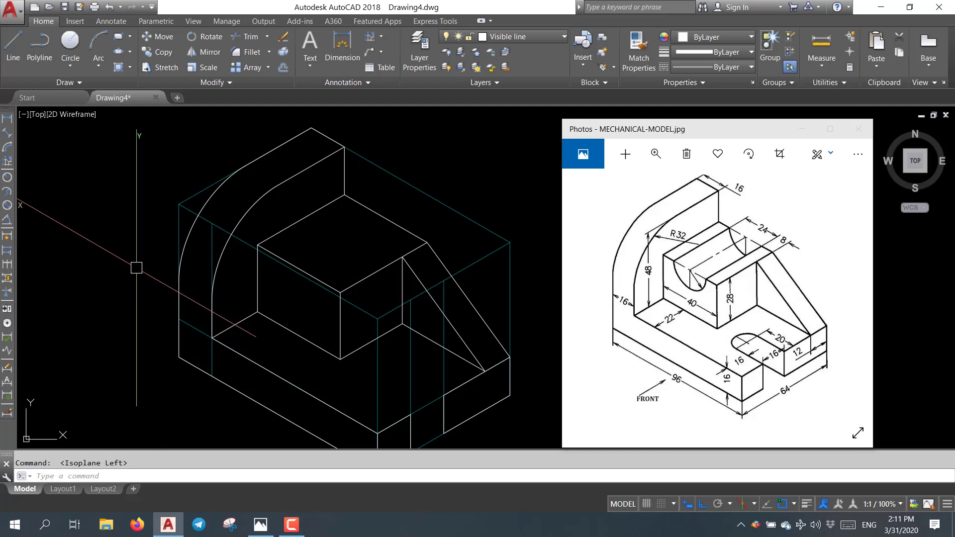
click(119, 52)
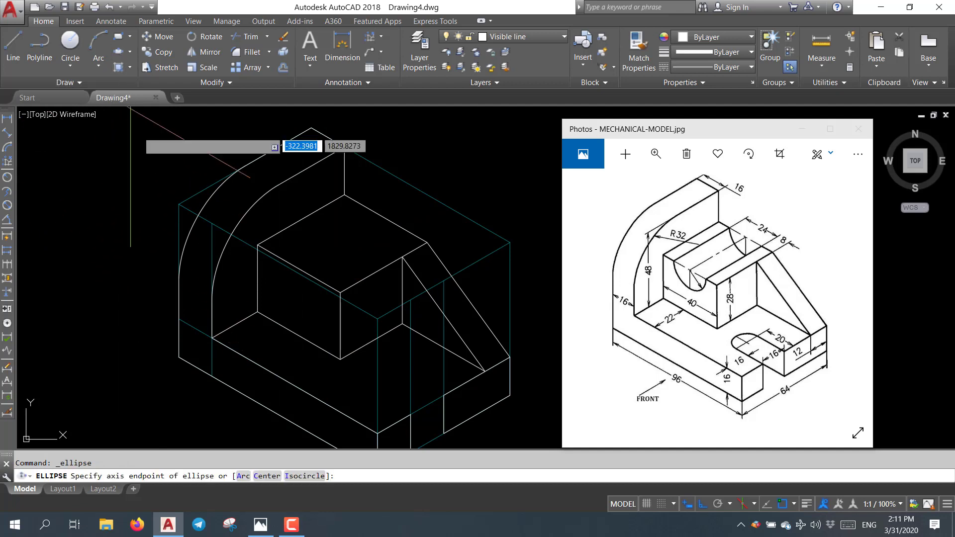
click(298, 270)
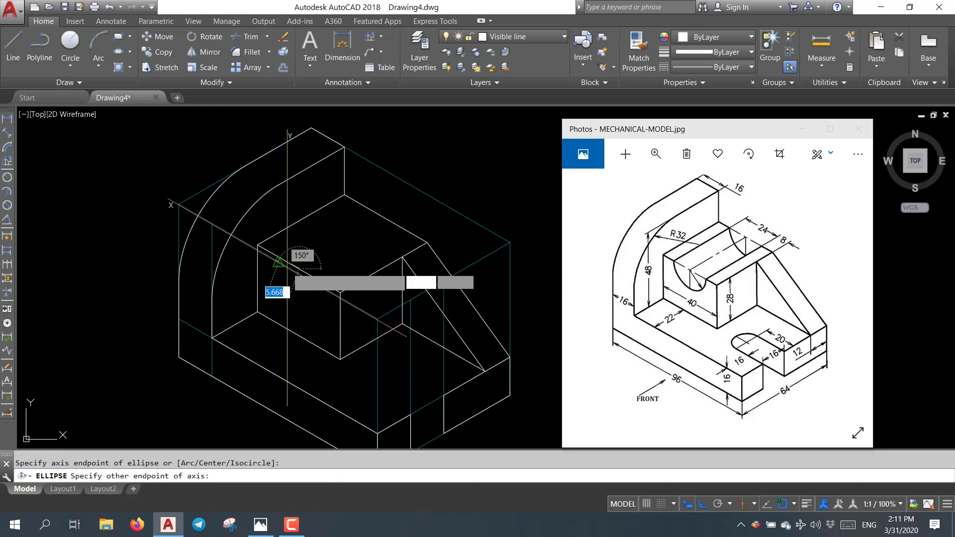
key(Escape)
click(121, 54)
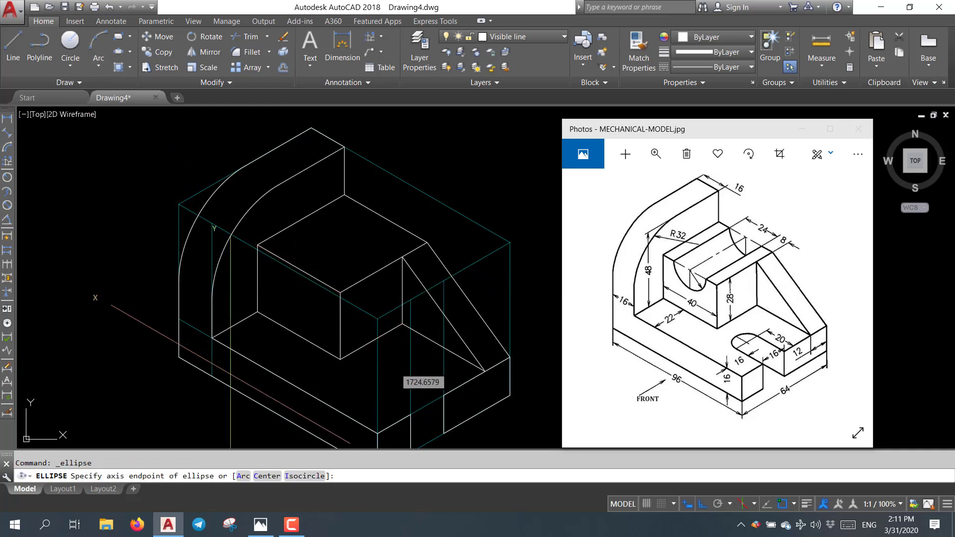
click(299, 476)
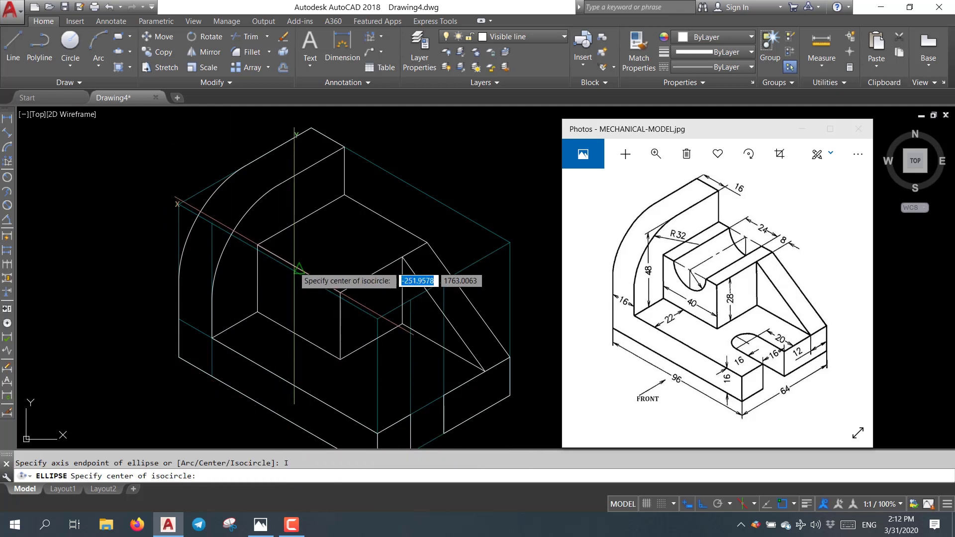
click(300, 270)
text(12)
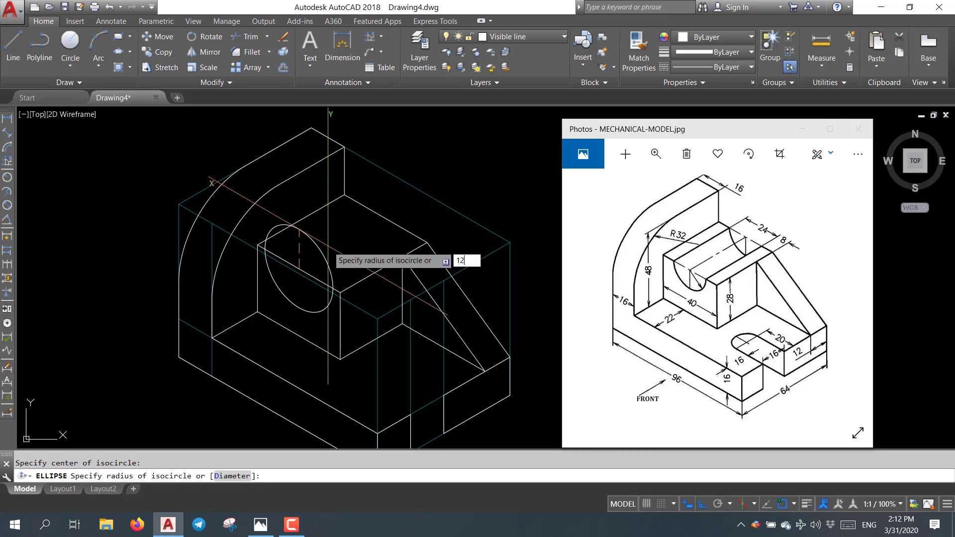
key(Return)
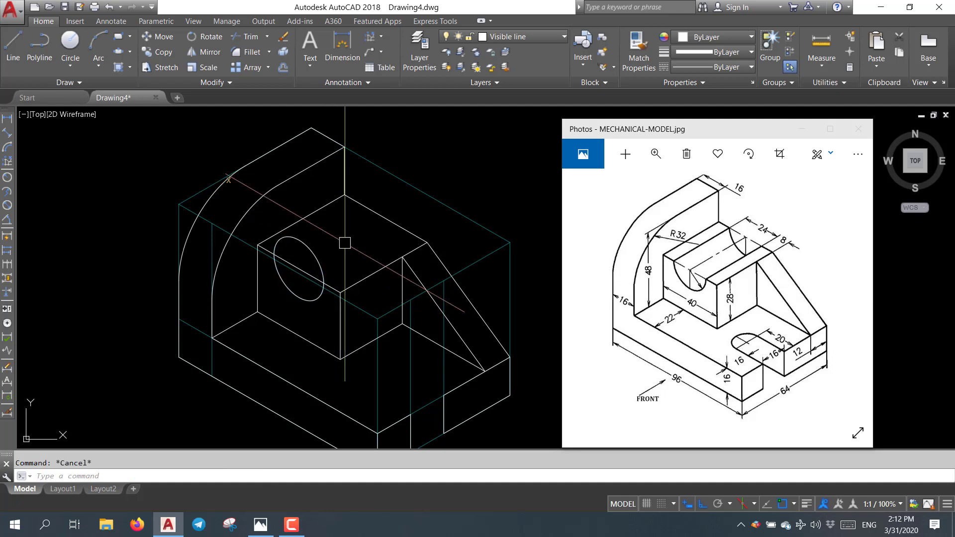
text(tr)
key(Return)
Copy the isocircle from the block's front corner to its far face
scroll(328, 276, up, 2)
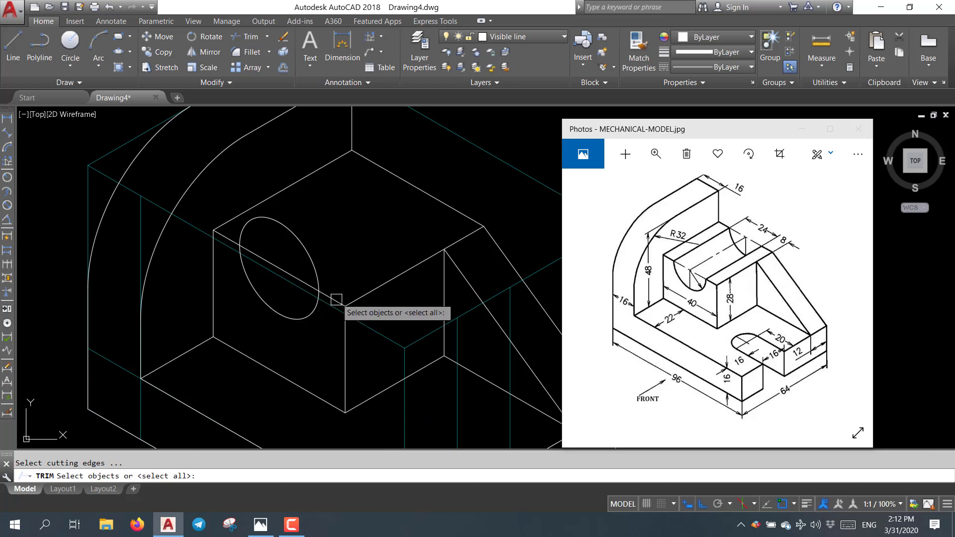
key(Escape)
key(Return)
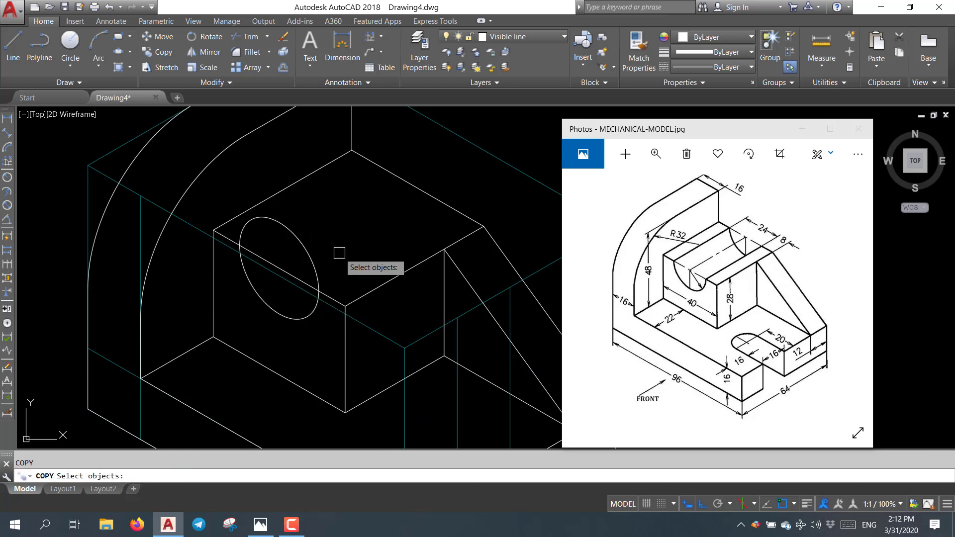
click(306, 246)
key(Return)
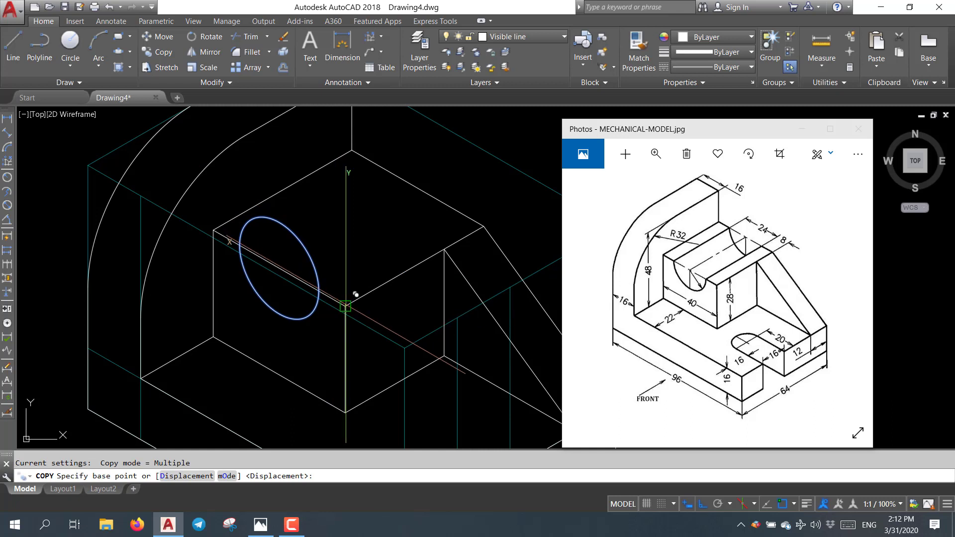
click(345, 304)
click(484, 226)
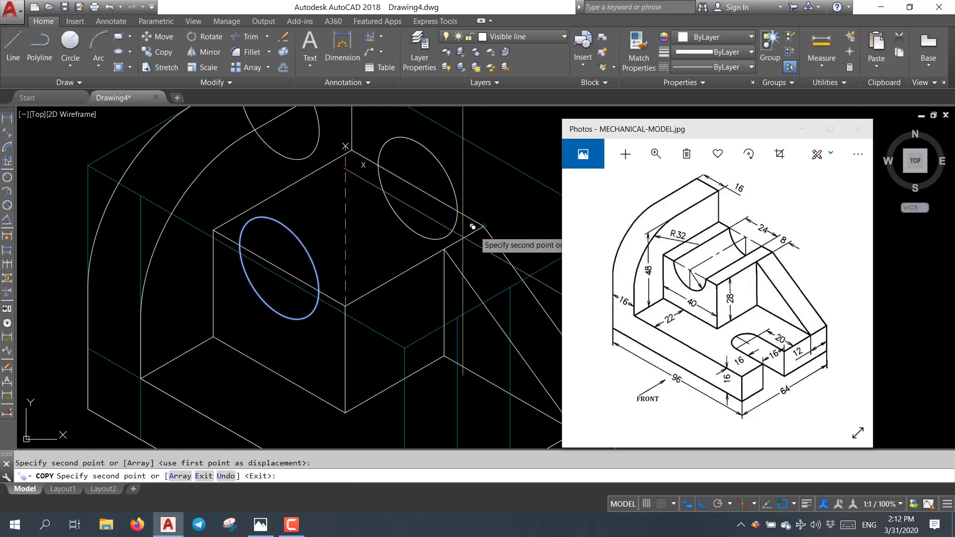
key(Return)
text(t)
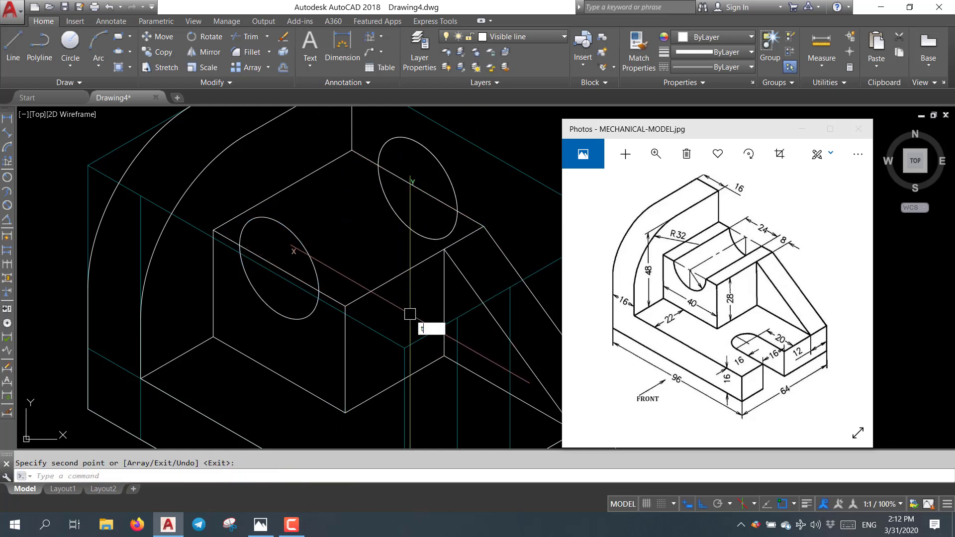
Trim both circles' upper arcs and the top-edge piece, leaving half-arcs
text(r)
key(Return)
key(Return)
click(294, 238)
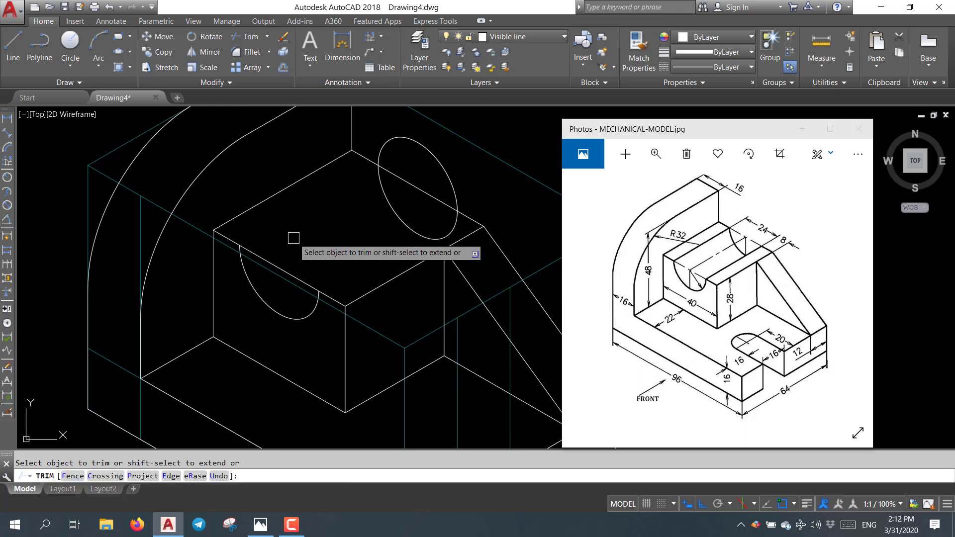
click(426, 150)
click(417, 189)
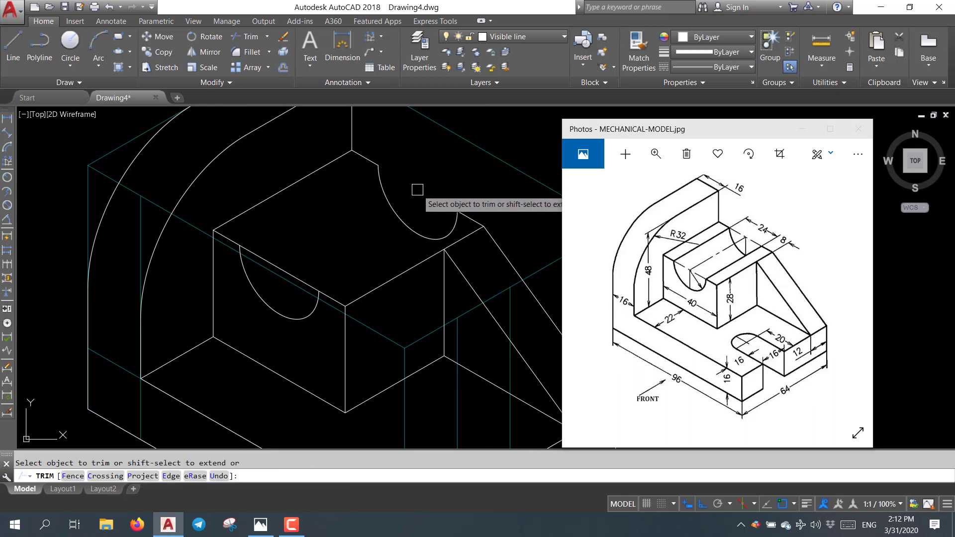
key(Return)
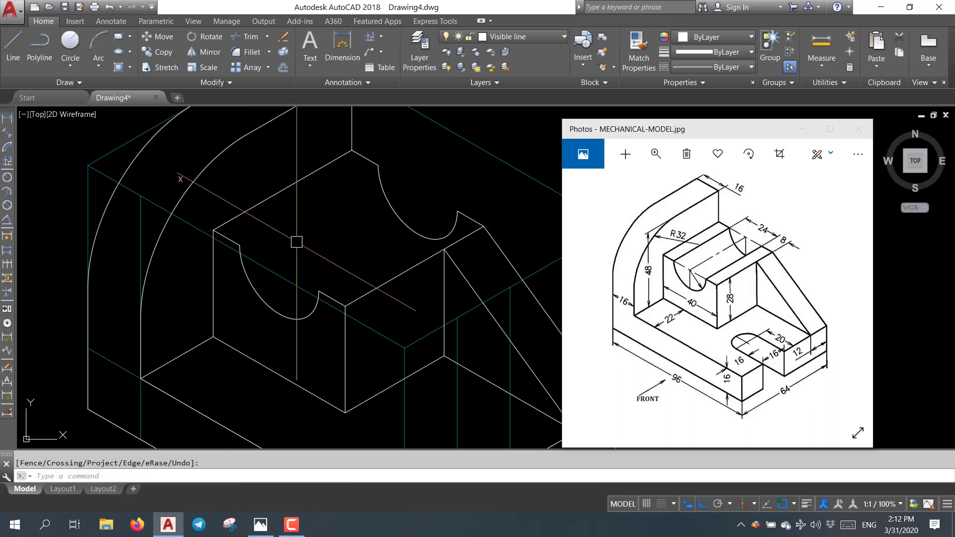
Draw an edge joining the front and far slot arc endpoints
text(l)
key(Return)
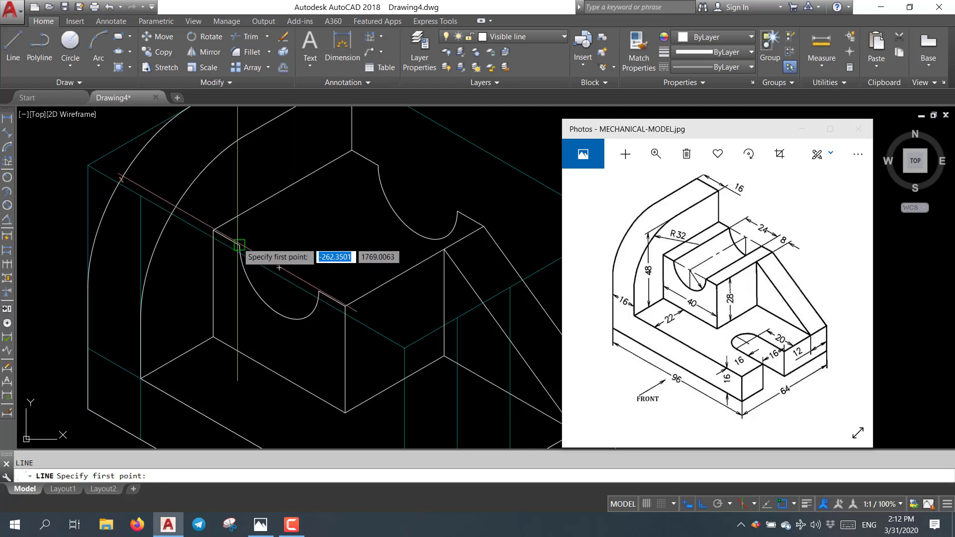
click(208, 244)
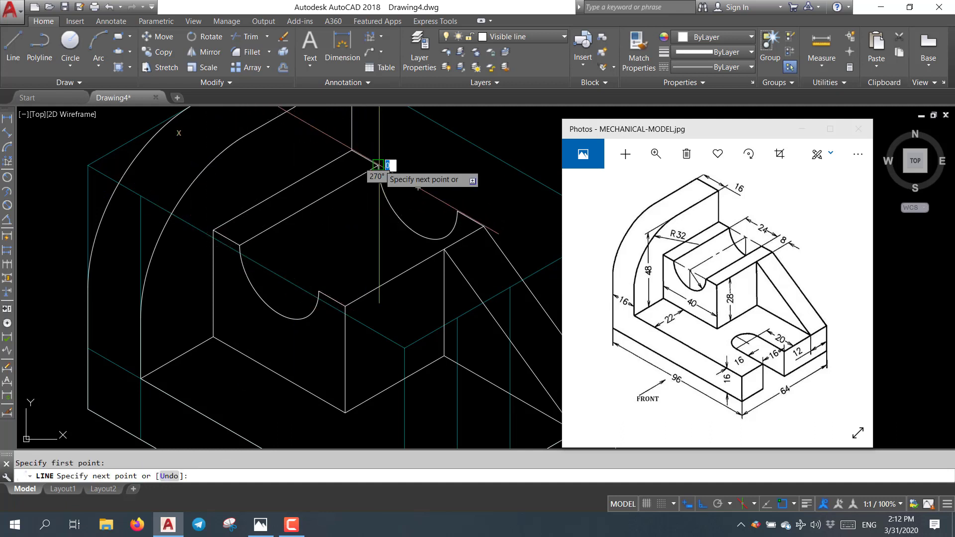
key(Return)
key(Return)
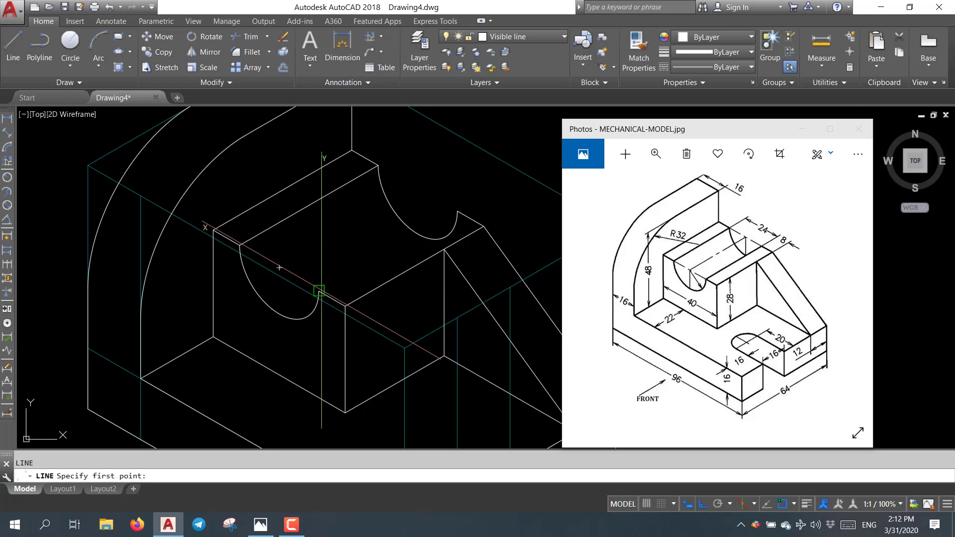
click(318, 291)
click(457, 210)
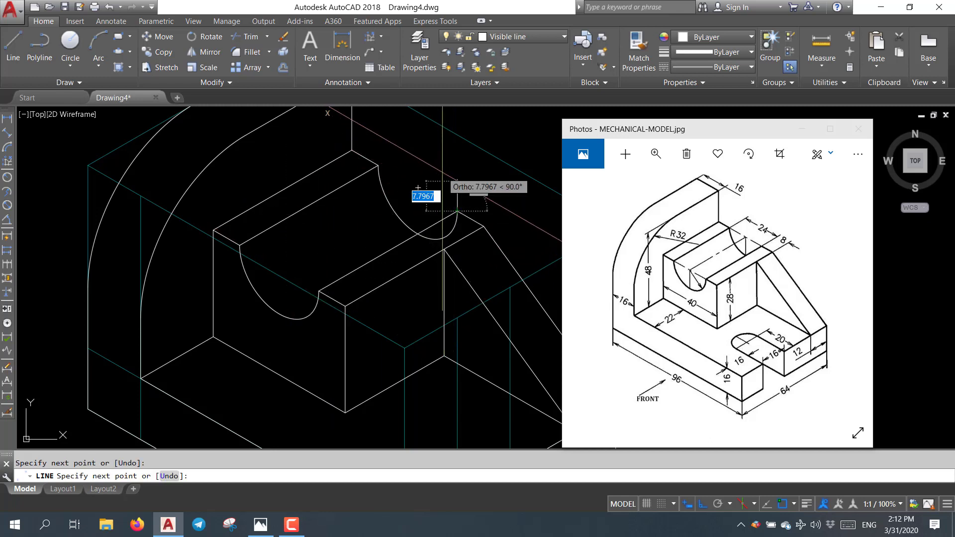
key(Return)
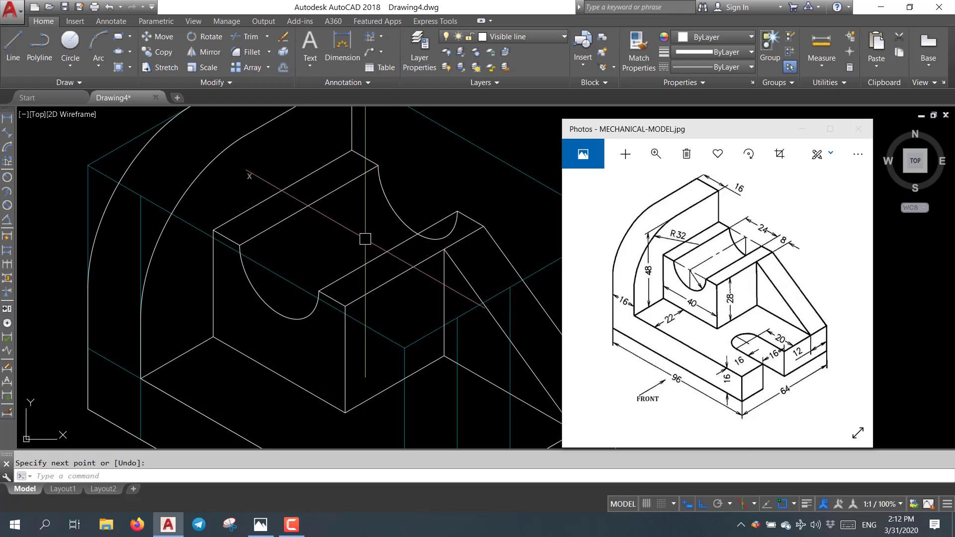
Trim the arc piece beyond the new slot edge
text(tr)
key(Return)
click(378, 256)
key(Return)
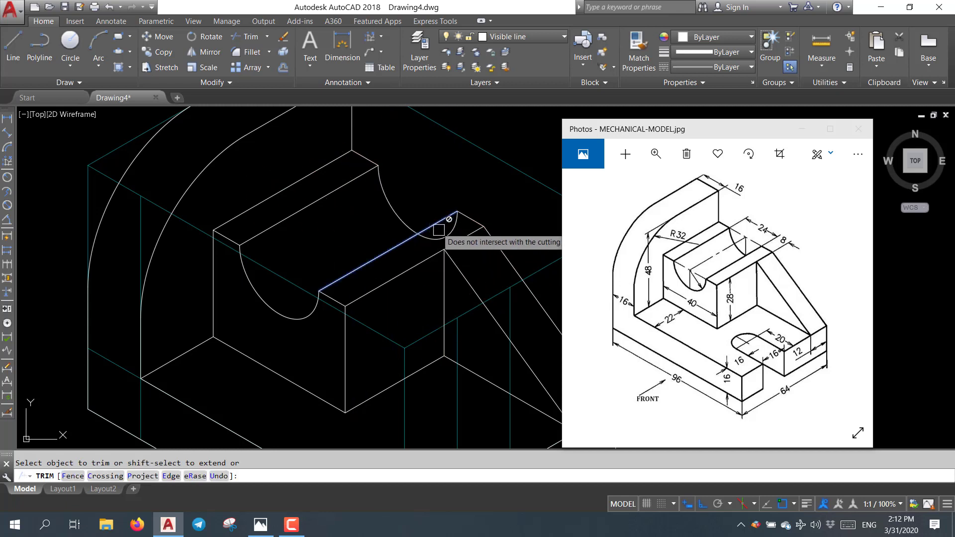
click(445, 235)
key(Return)
scroll(412, 179, down, 3)
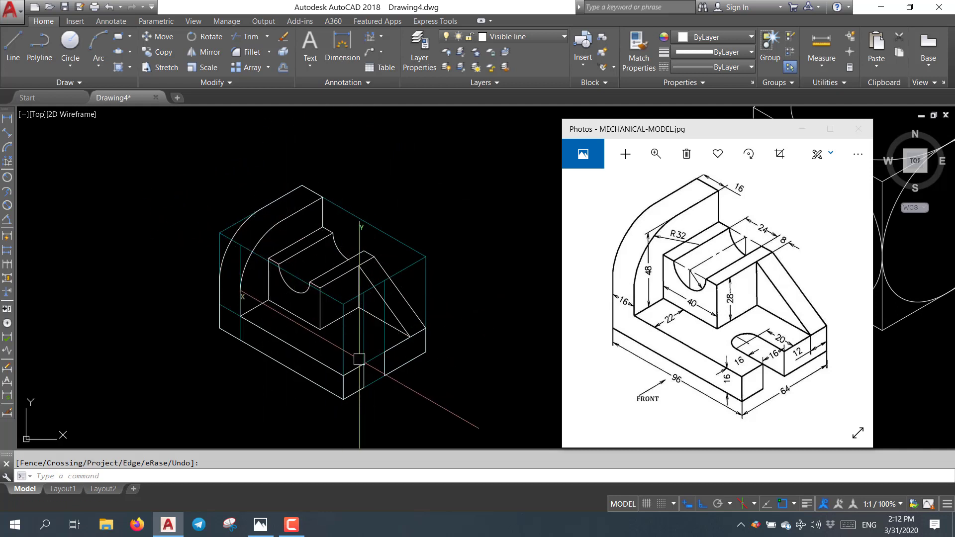
scroll(347, 354, up, 1)
scroll(331, 354, up, 2)
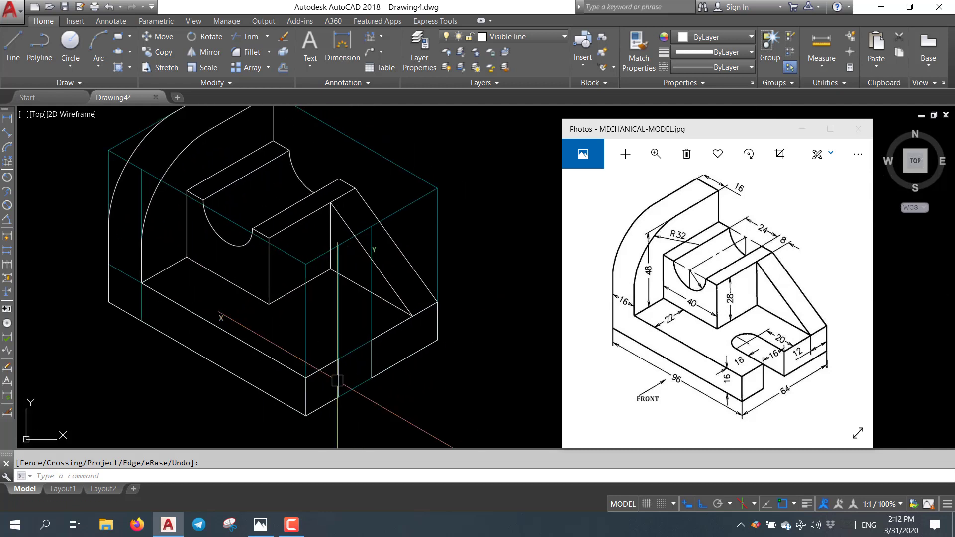
scroll(324, 354, up, 2)
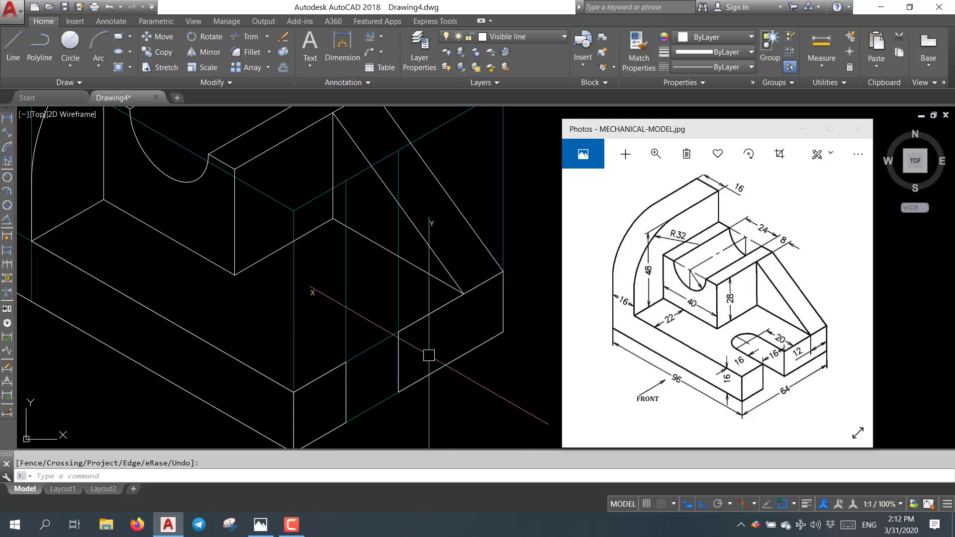
Draw the base notch outline: a 20-long edge at 150°, then edges on Isoplane Top
text(l)
key(Return)
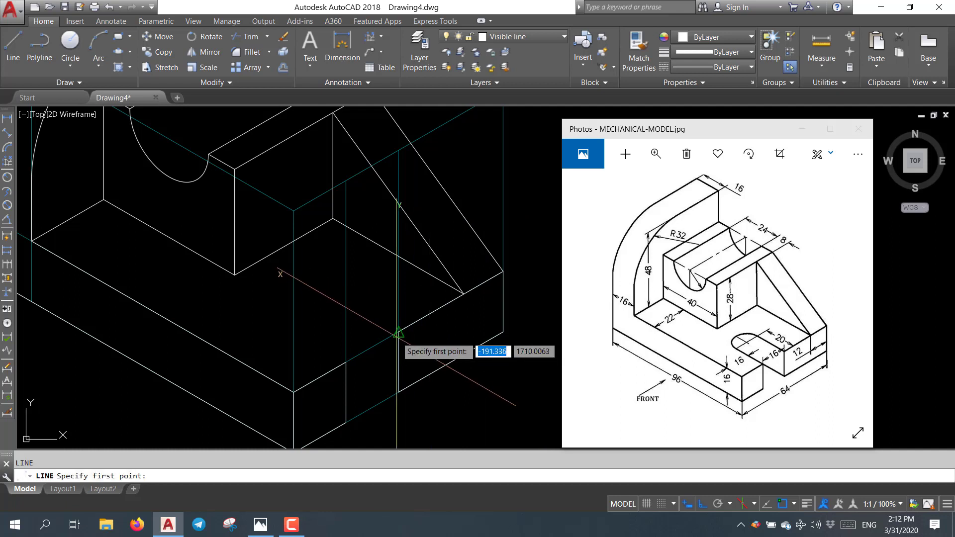
click(399, 331)
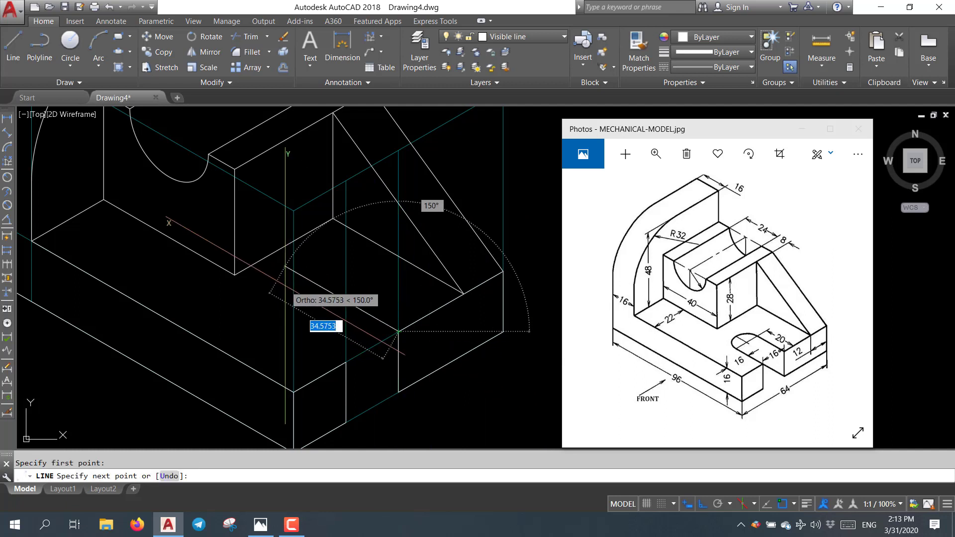
key(Return)
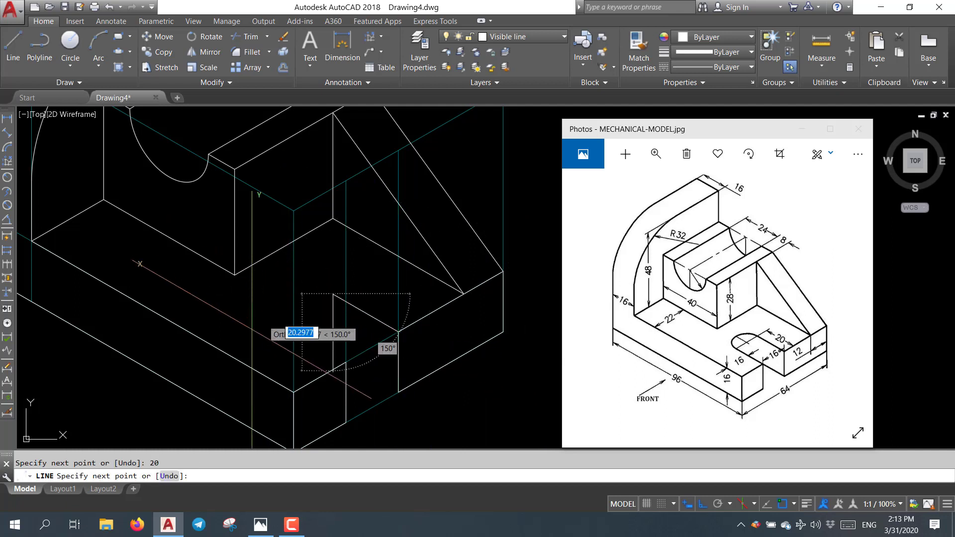
key(F5)
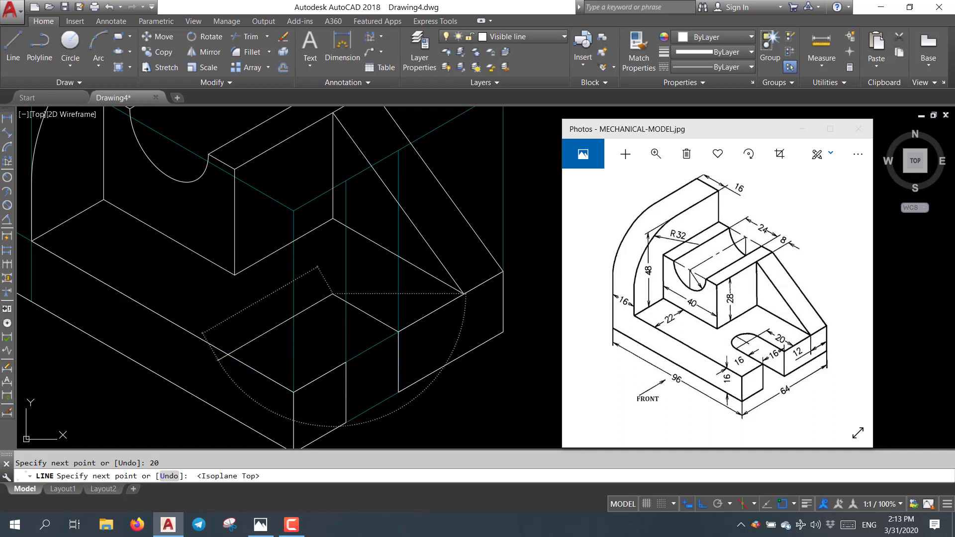
text(16)
click(346, 362)
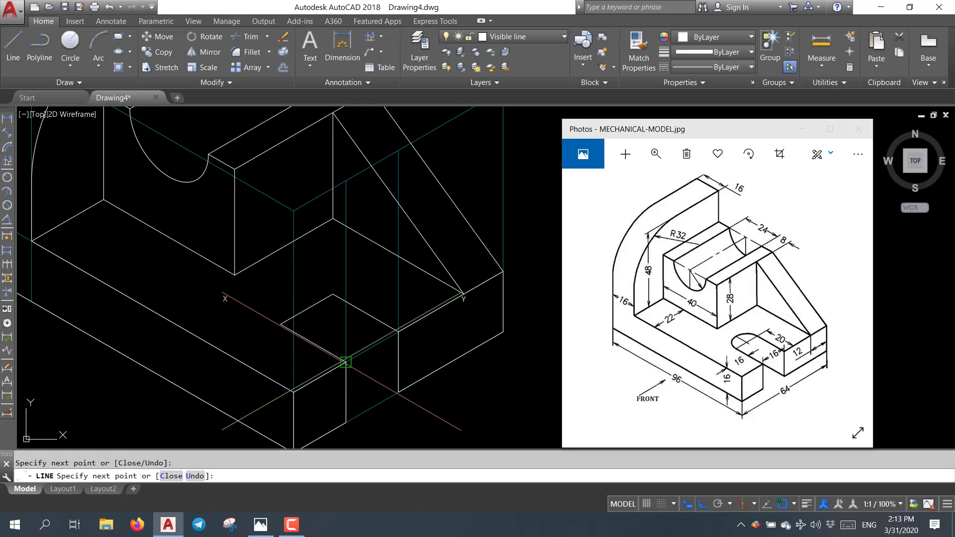
click(293, 391)
key(Return)
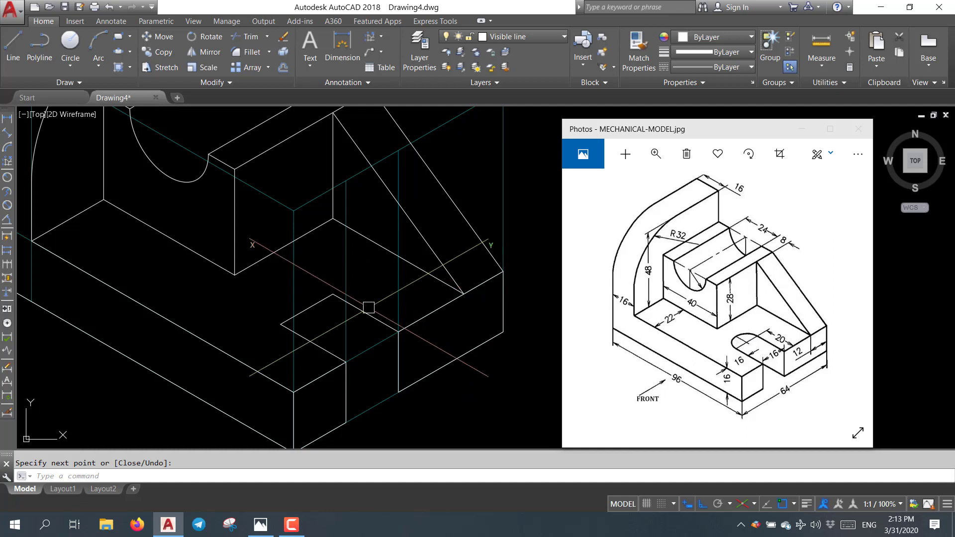
Draw an isocircle centred on the notch midpoint on the base's top face
click(123, 52)
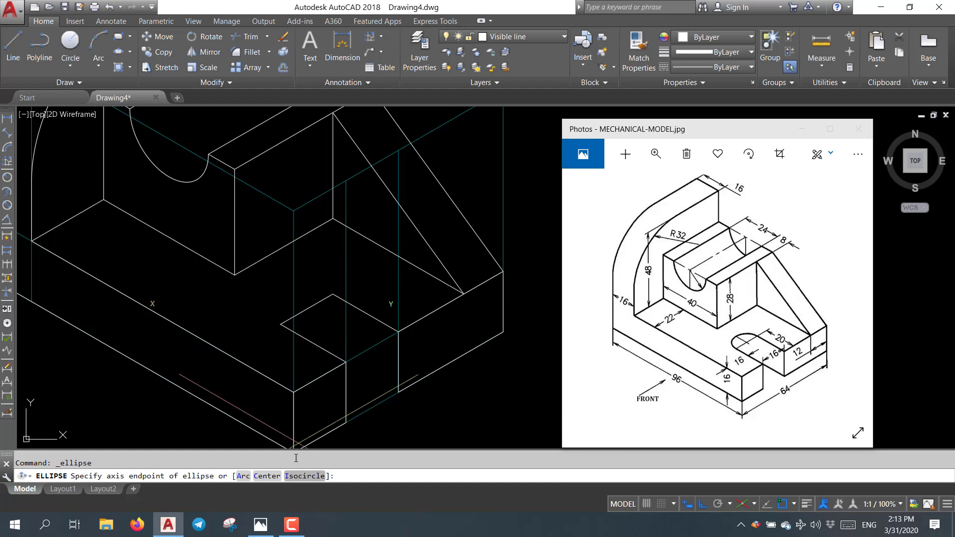
click(305, 476)
click(307, 309)
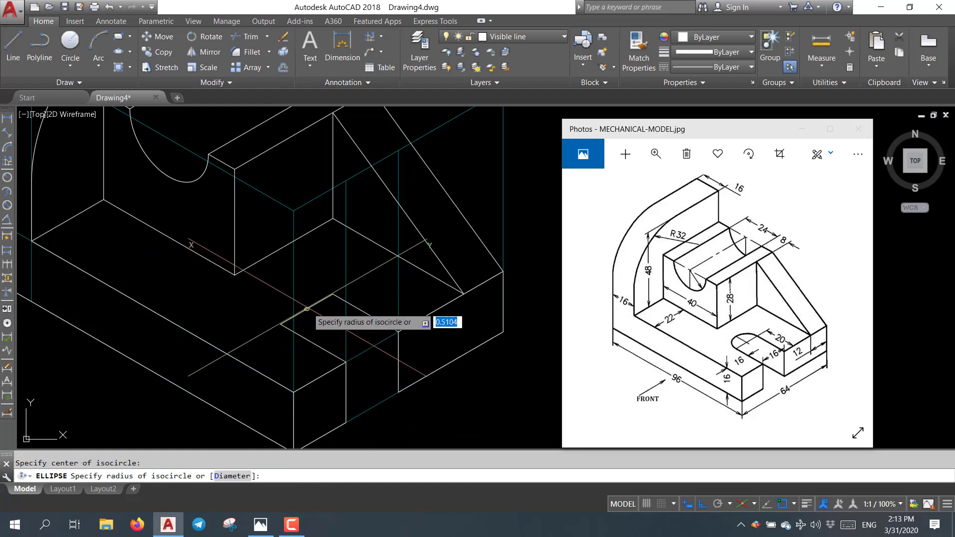
click(332, 294)
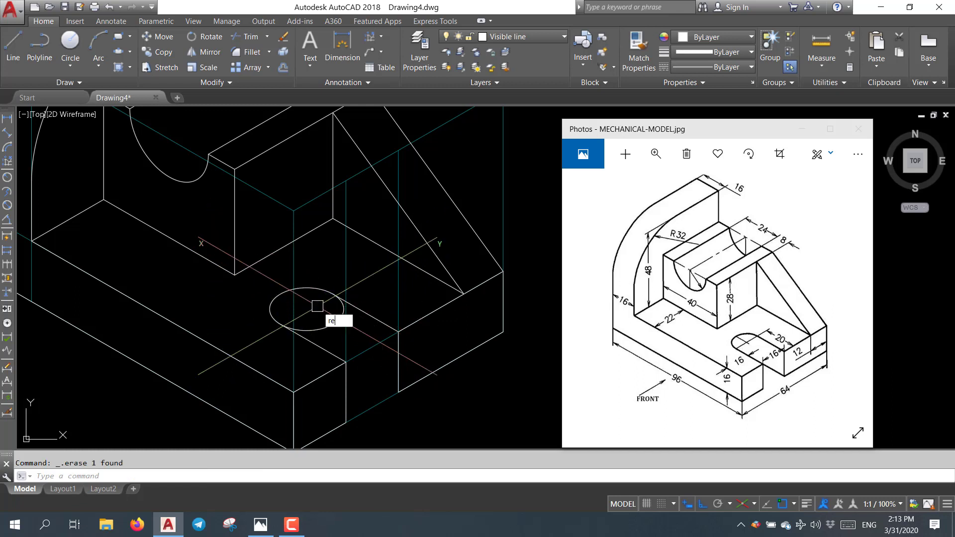
Trim the unwanted isocircle arc at the line to the box edge, leaving a U-shaped end
key(Return)
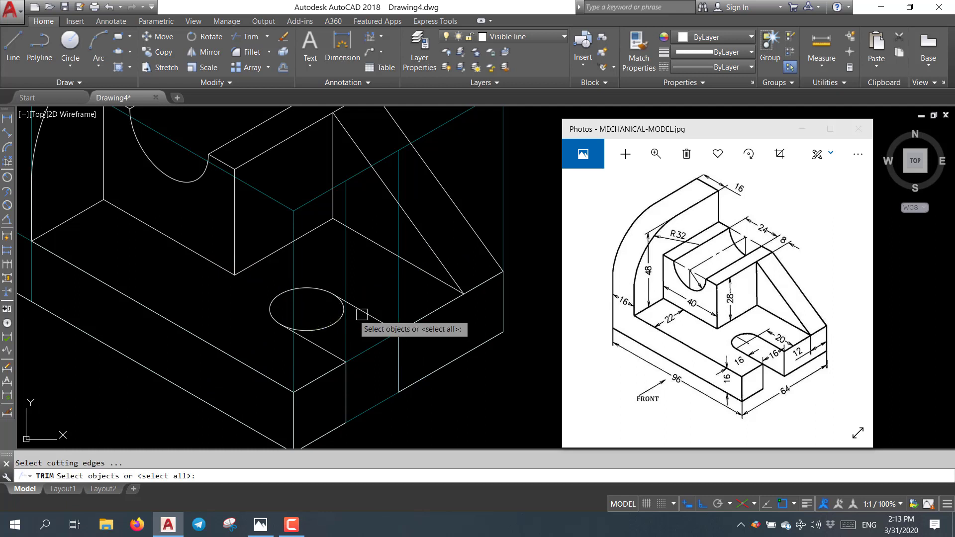
click(363, 312)
key(Return)
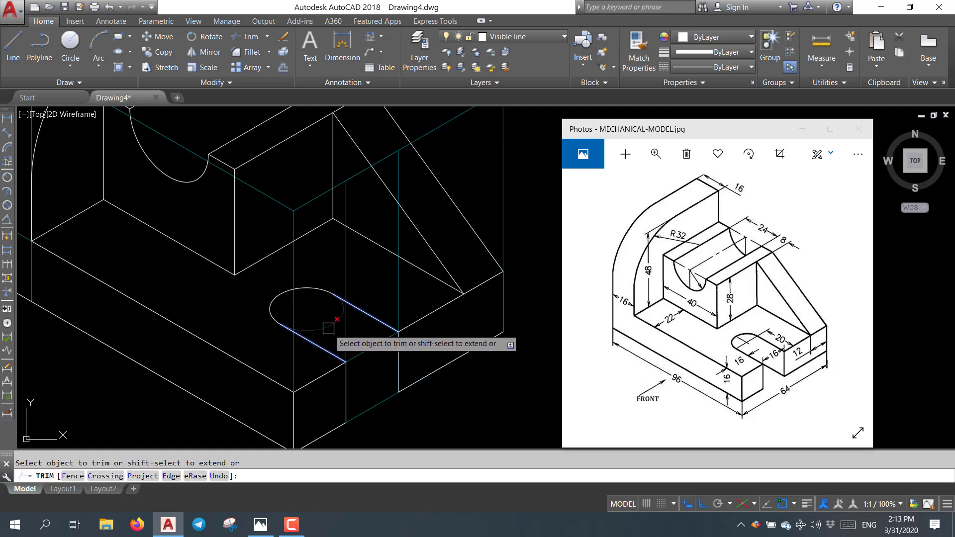
click(341, 318)
key(Return)
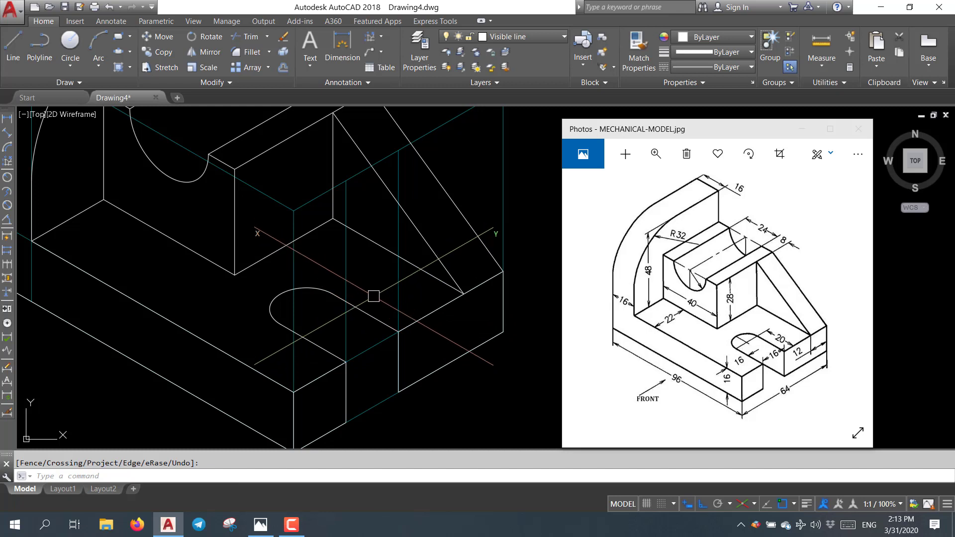
Select the slot's rounded end and begin copying it
text(L)
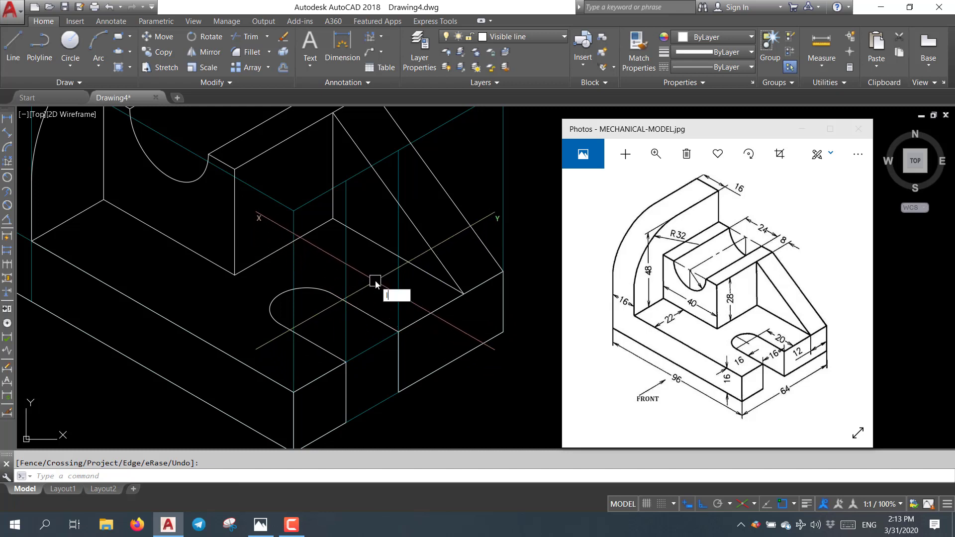
key(Escape)
click(367, 312)
text(c)
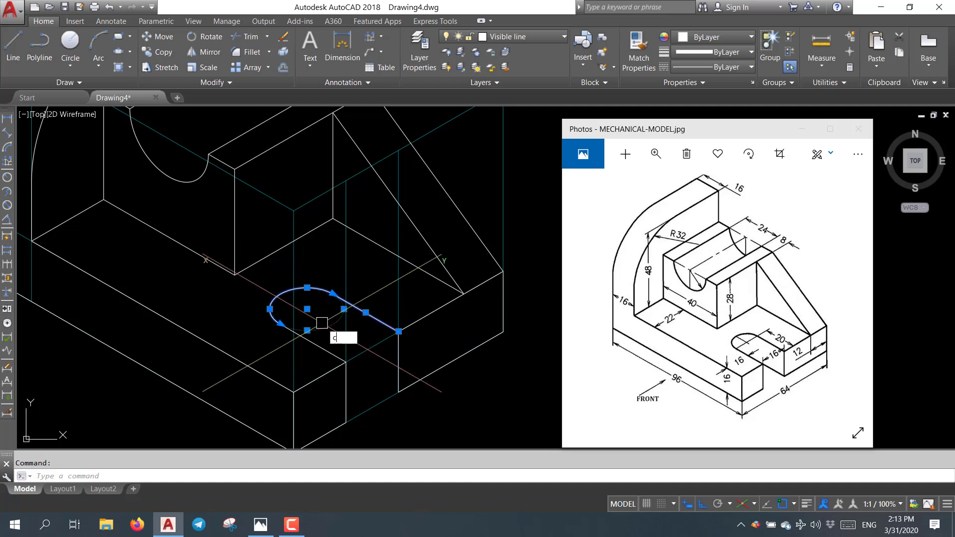
text(o)
key(Return)
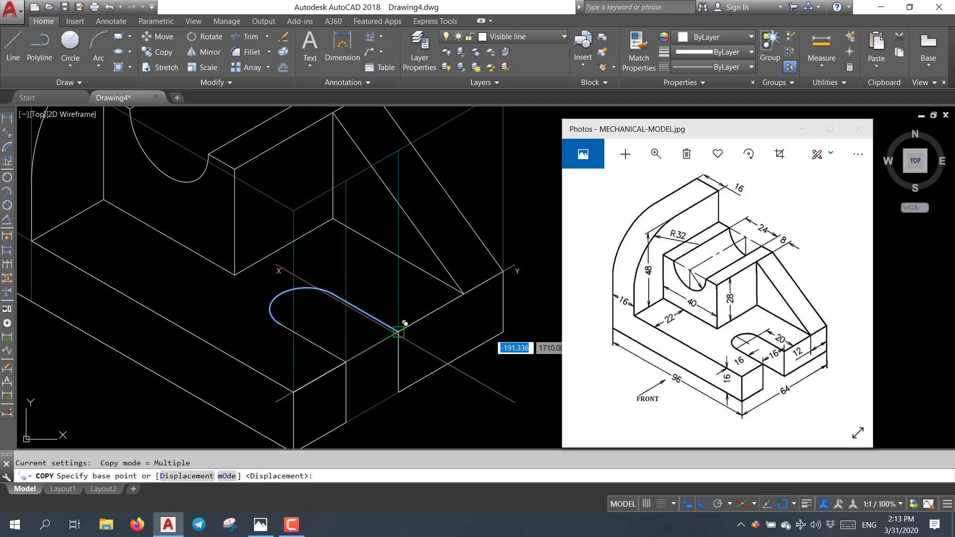
Copy the slot arc to the lower base corner, then delete that trial copy
click(398, 332)
click(399, 393)
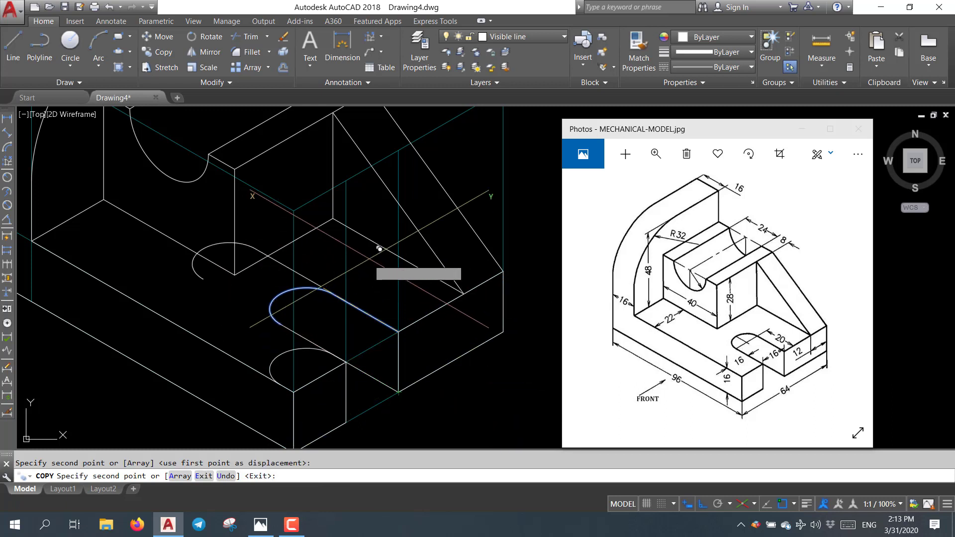
key(Return)
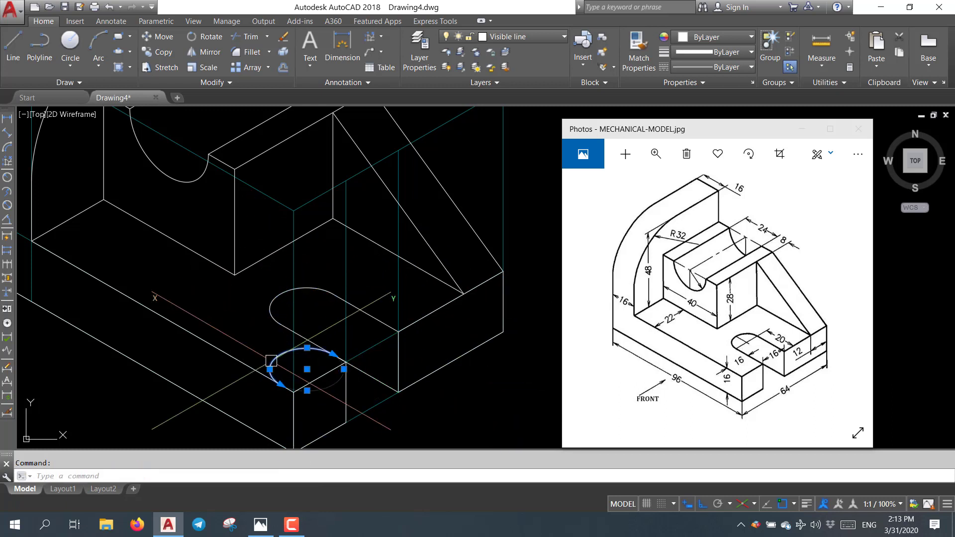
key(Delete)
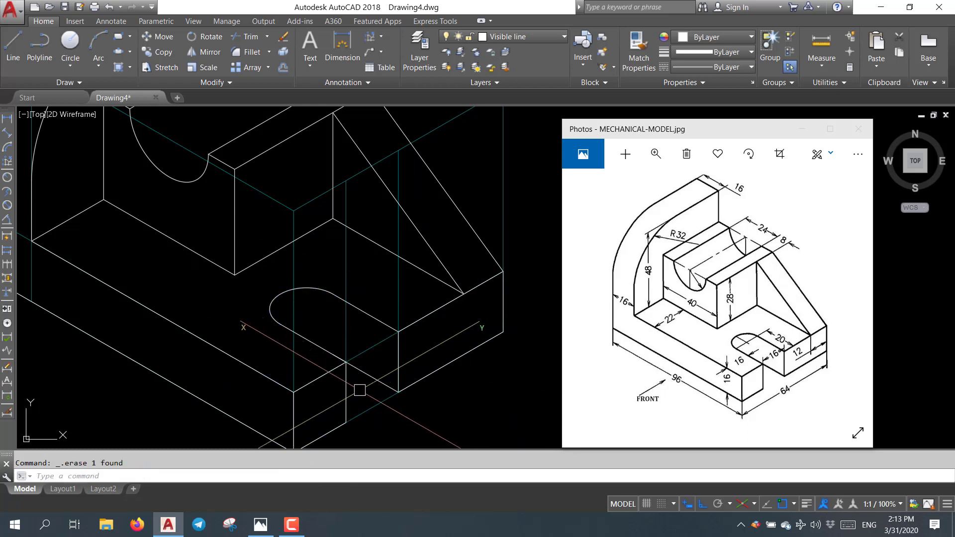
click(371, 378)
key(Escape)
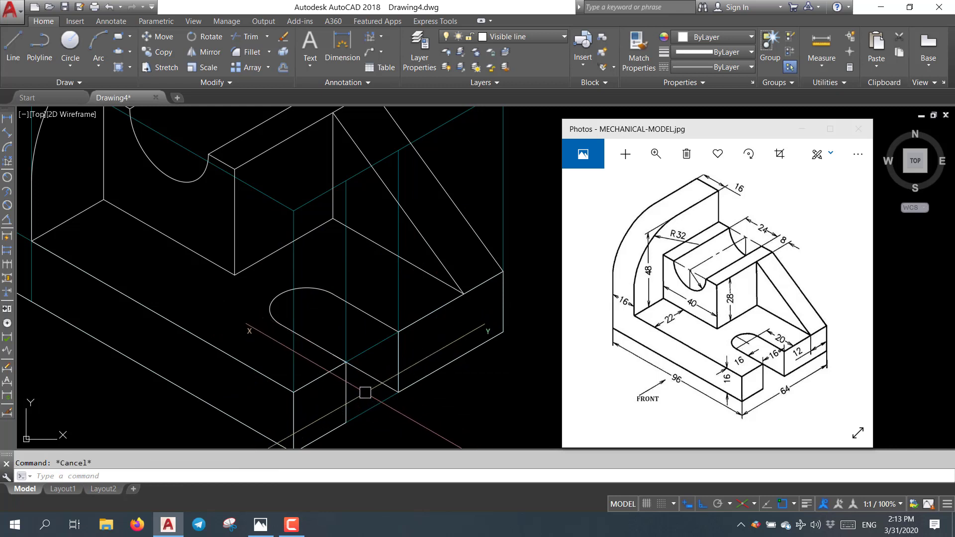
Trim the slot-edge segment extending past the vertical line
text(tr)
key(Return)
click(346, 331)
key(Return)
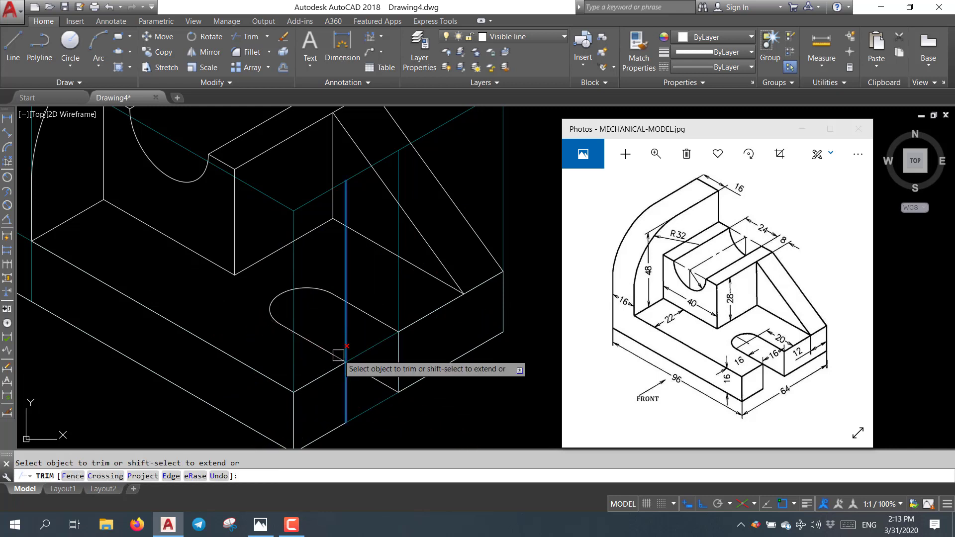
click(338, 356)
key(Escape)
click(383, 384)
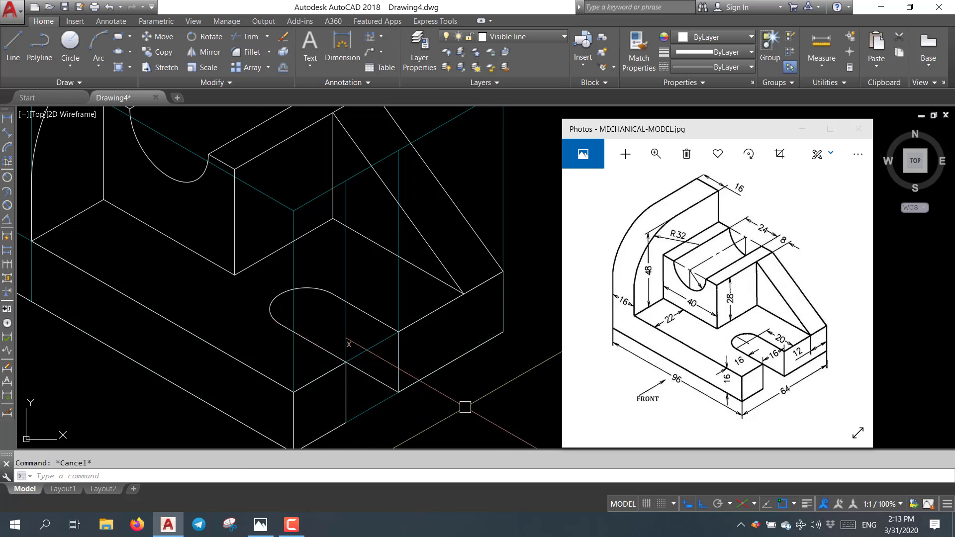
scroll(465, 407, down, 4)
Erase three leftover lines and the cyan construction lines around the model
middle_drag(465, 407, 411, 388)
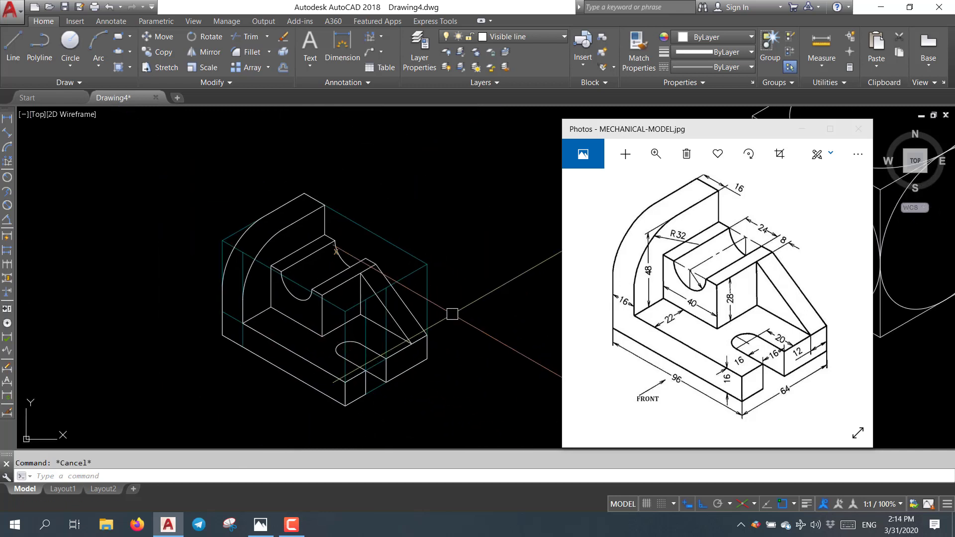
click(446, 289)
click(416, 239)
key(Delete)
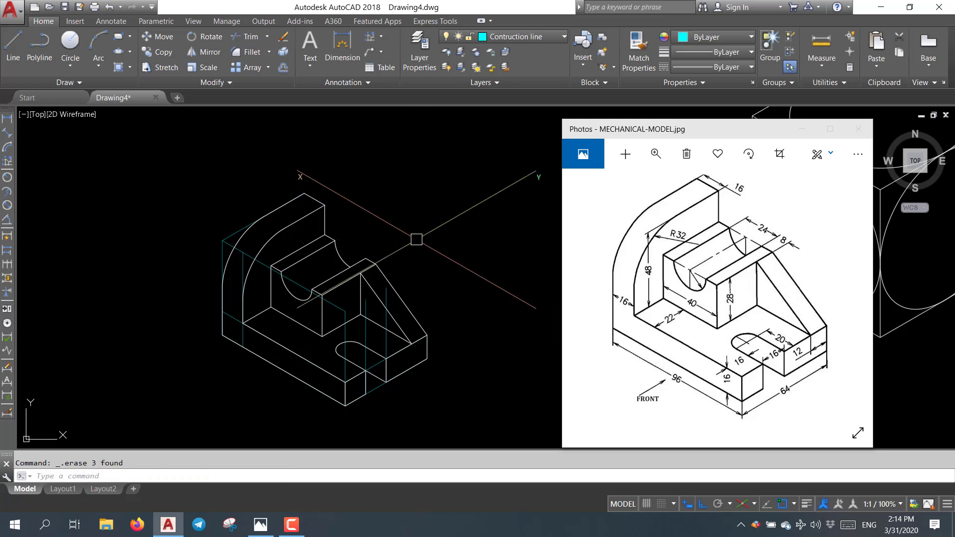
scroll(224, 242, up, 4)
click(106, 160)
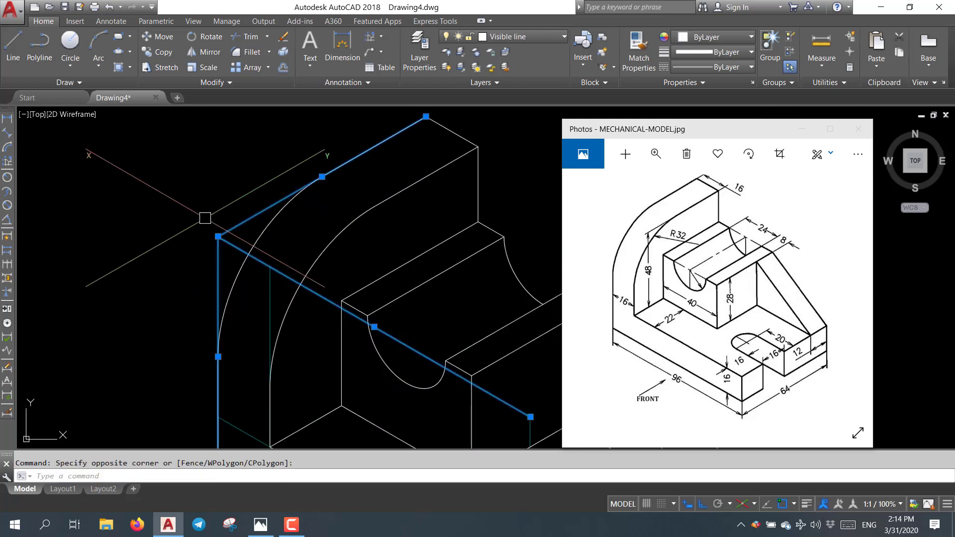
click(202, 219)
key(Delete)
click(269, 299)
key(Delete)
Erase the stray diagonal lines, undoing one wrongly erased diagonal edge
scroll(298, 299, down, 4)
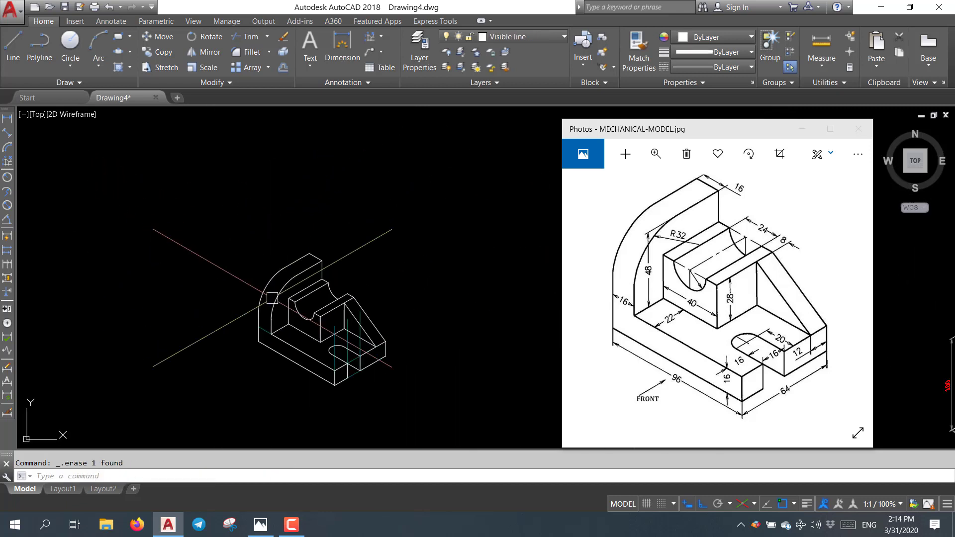
scroll(149, 272, up, 2)
scroll(266, 332, up, 2)
click(266, 333)
key(Delete)
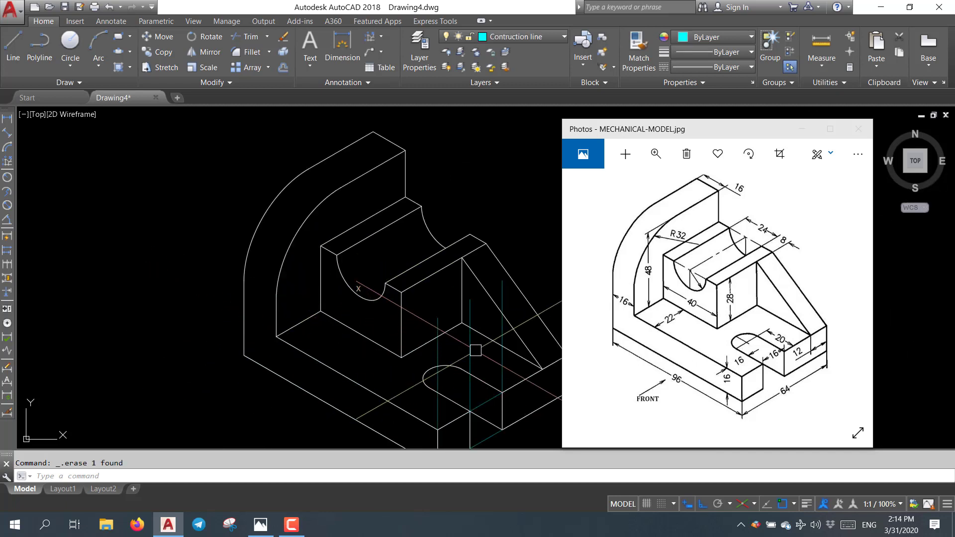
click(502, 349)
key(Delete)
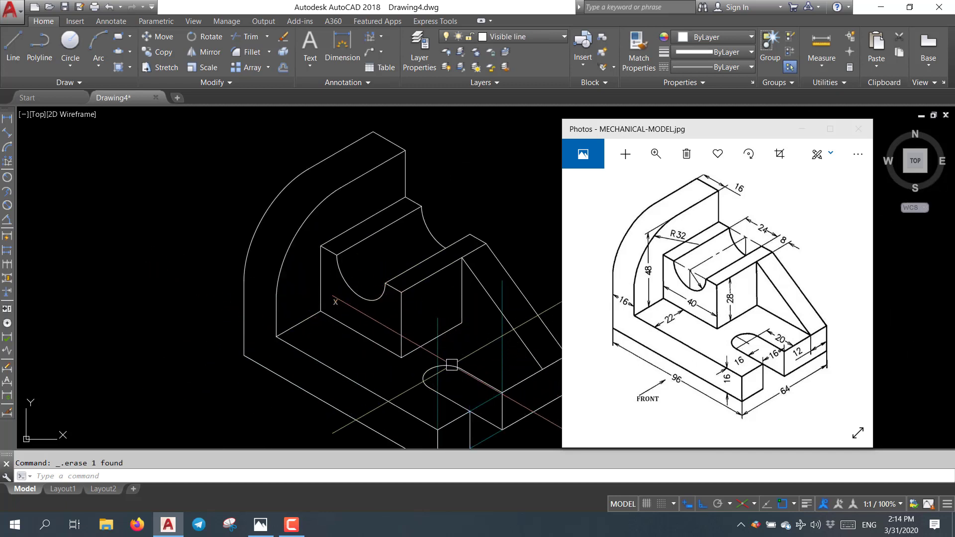
click(452, 364)
key(ctrl+z)
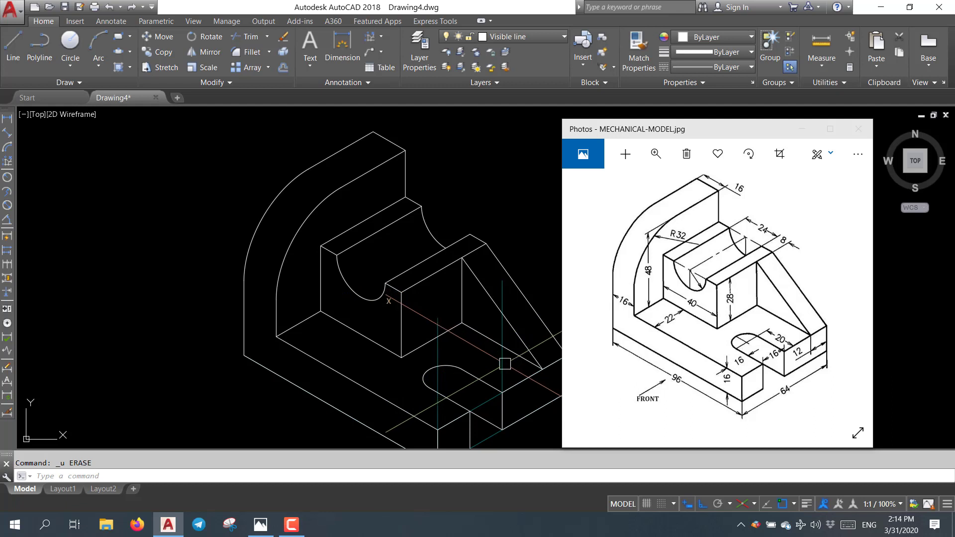
Erase the remaining vertical and diagonal construction lines and centre the finished model
click(503, 364)
key(Delete)
click(437, 351)
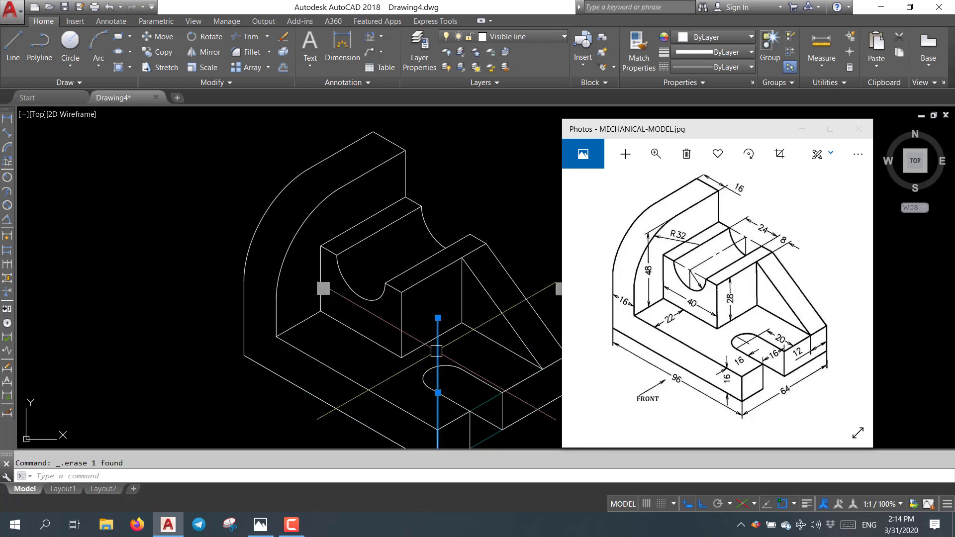
key(Delete)
click(480, 415)
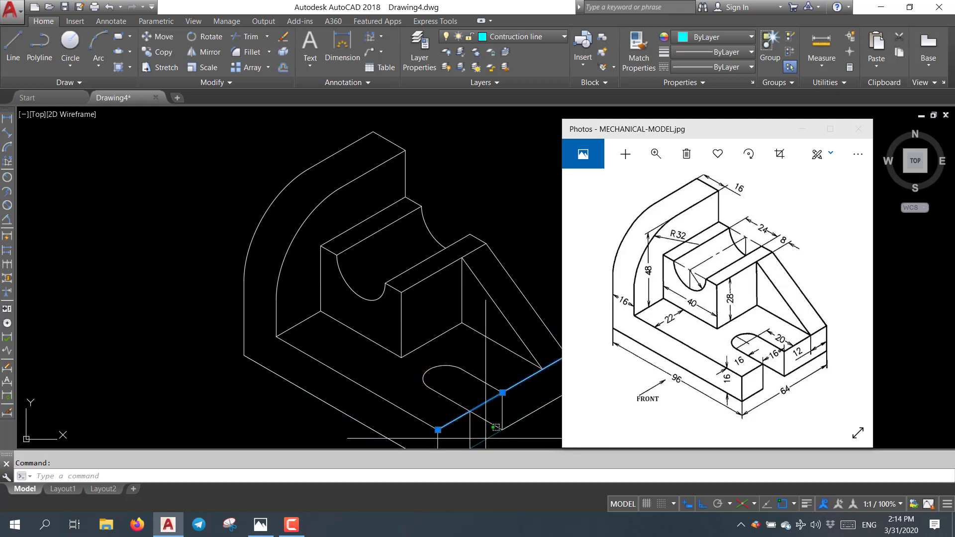
key(Delete)
scroll(496, 427, down, 5)
middle_drag(494, 324, 386, 263)
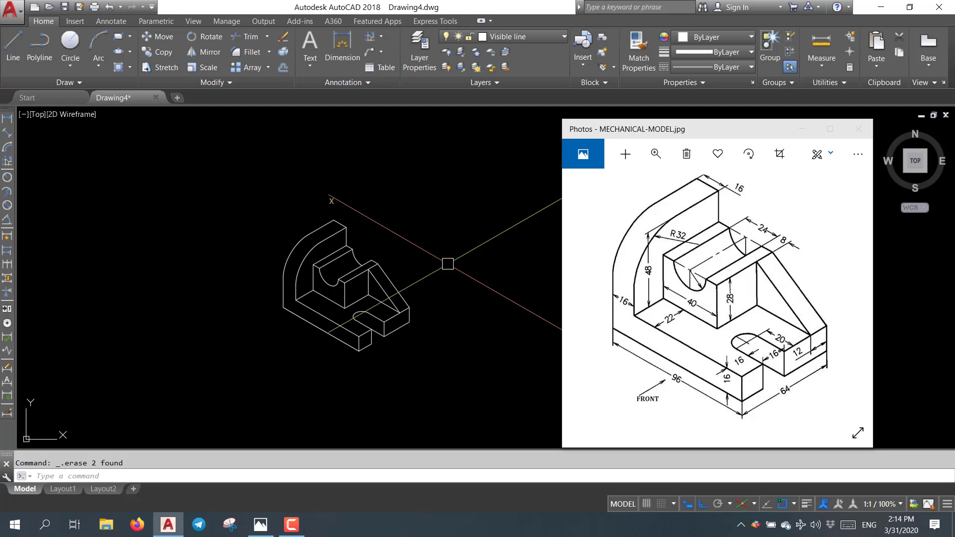
Zoom out and pan so both dimensioned isometric cubes with inscribed circles appear beside the bracket
scroll(447, 264, down, 5)
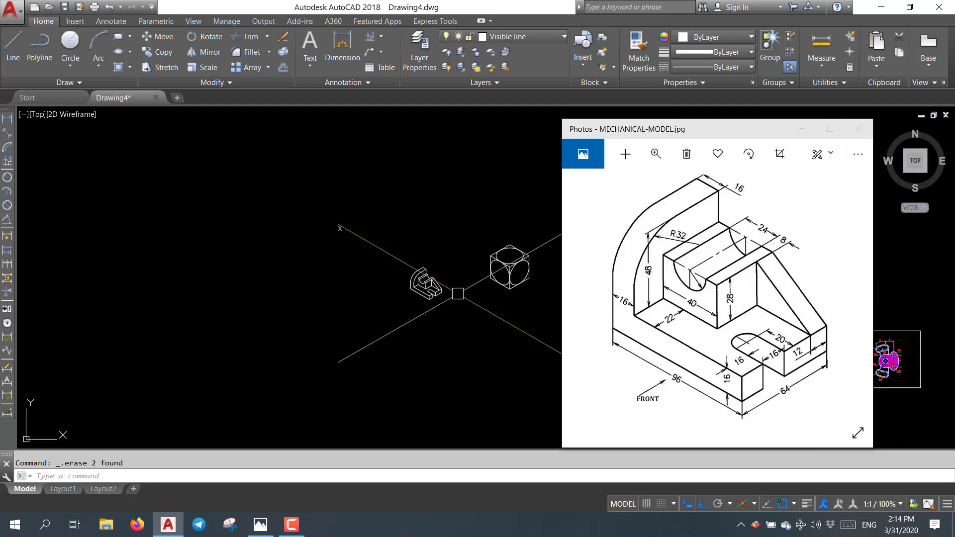
middle_drag(450, 301, 292, 295)
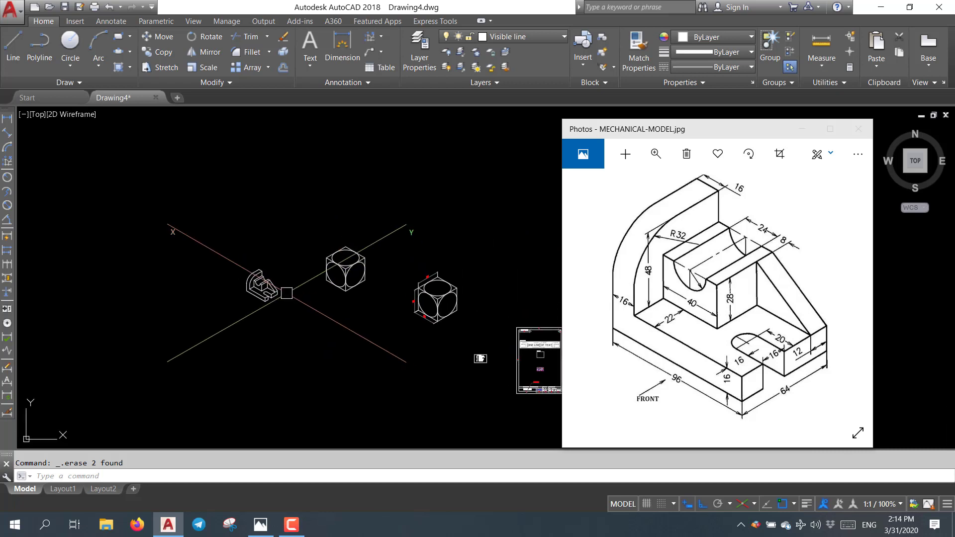
scroll(395, 306, up, 3)
scroll(405, 276, up, 4)
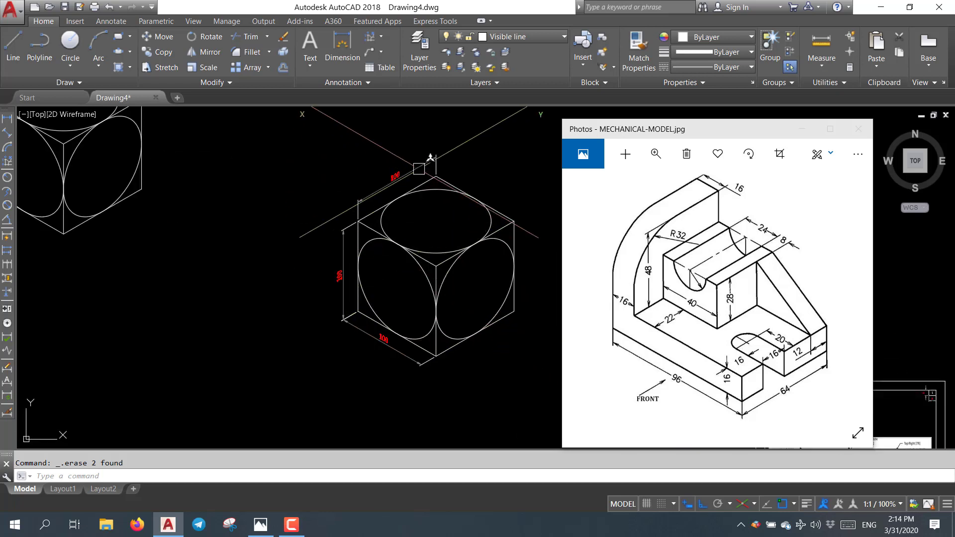
scroll(297, 231, down, 2)
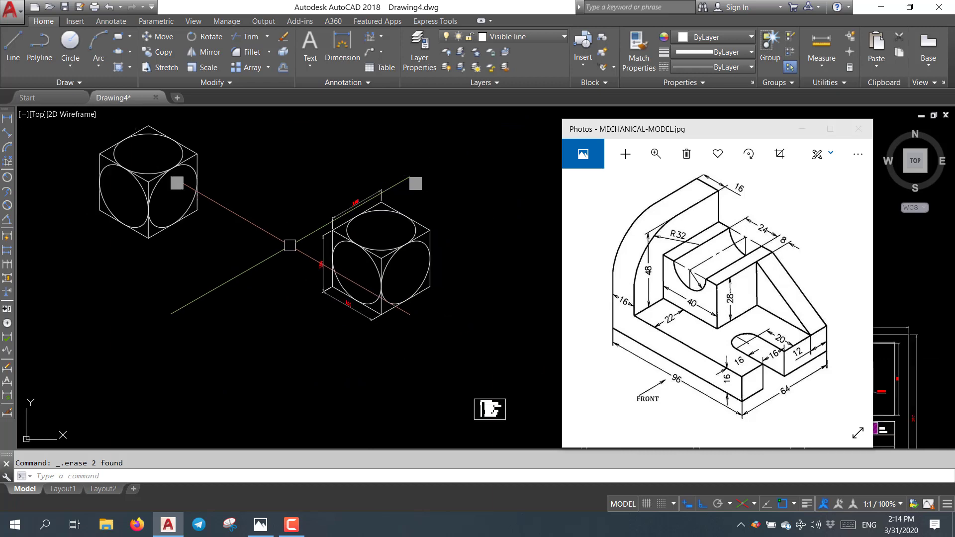
middle_drag(271, 251, 382, 288)
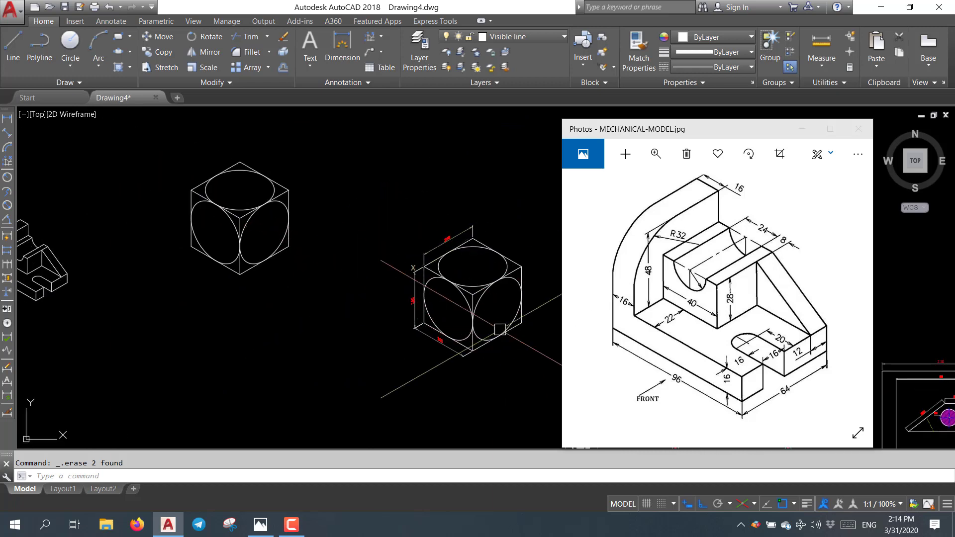